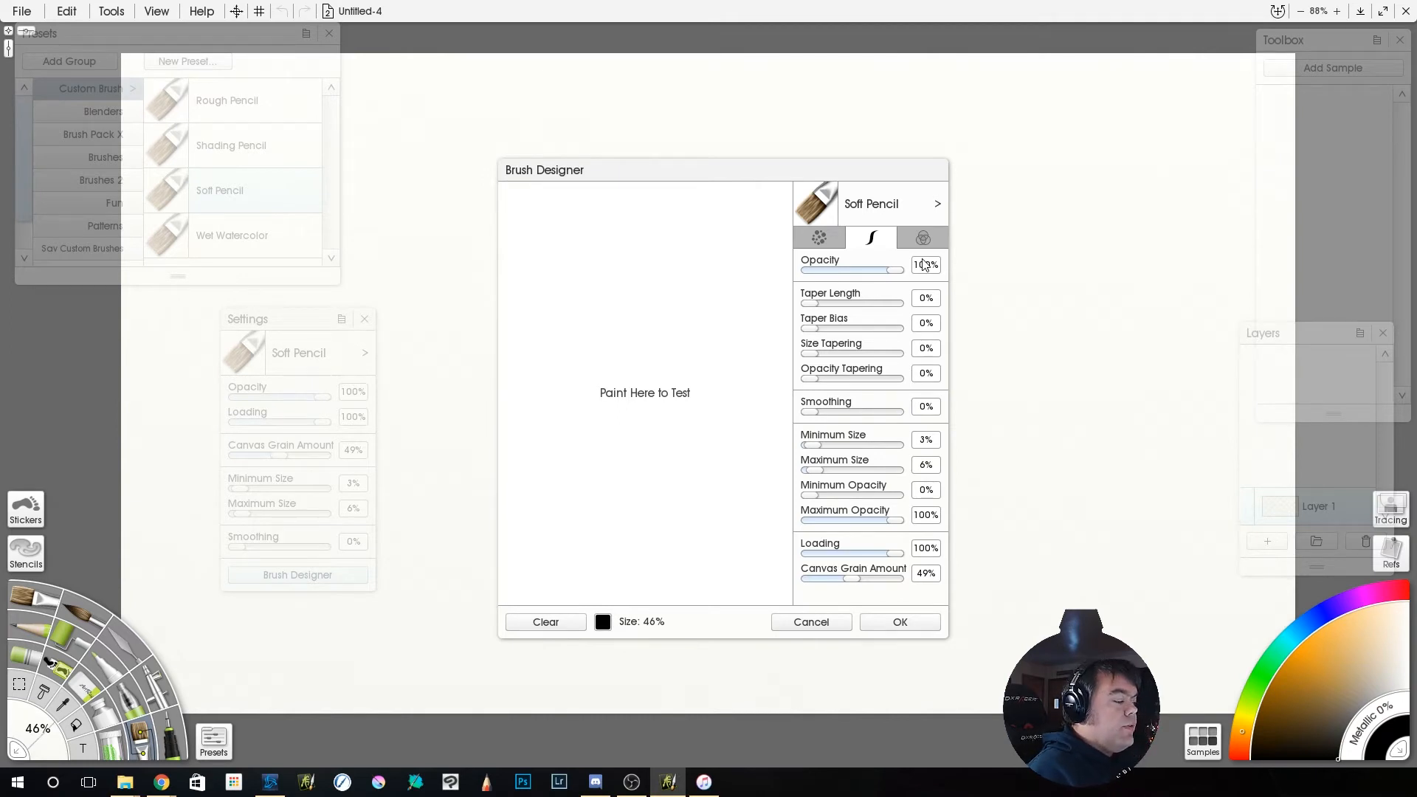
# Reset the grain image and the head image of the Soft Pencil brush in its dab settings.
pyautogui.click(819, 241)
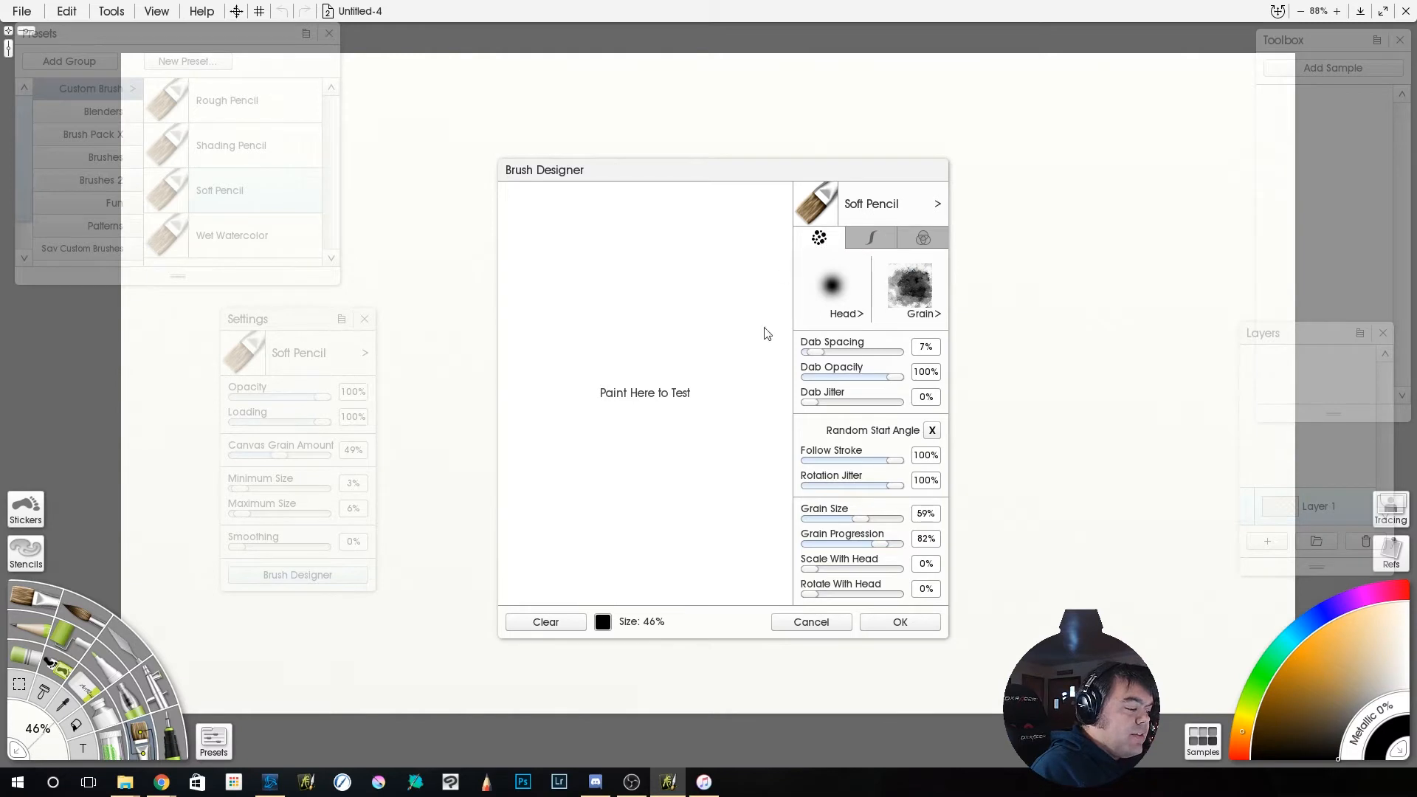
pyautogui.click(871, 238)
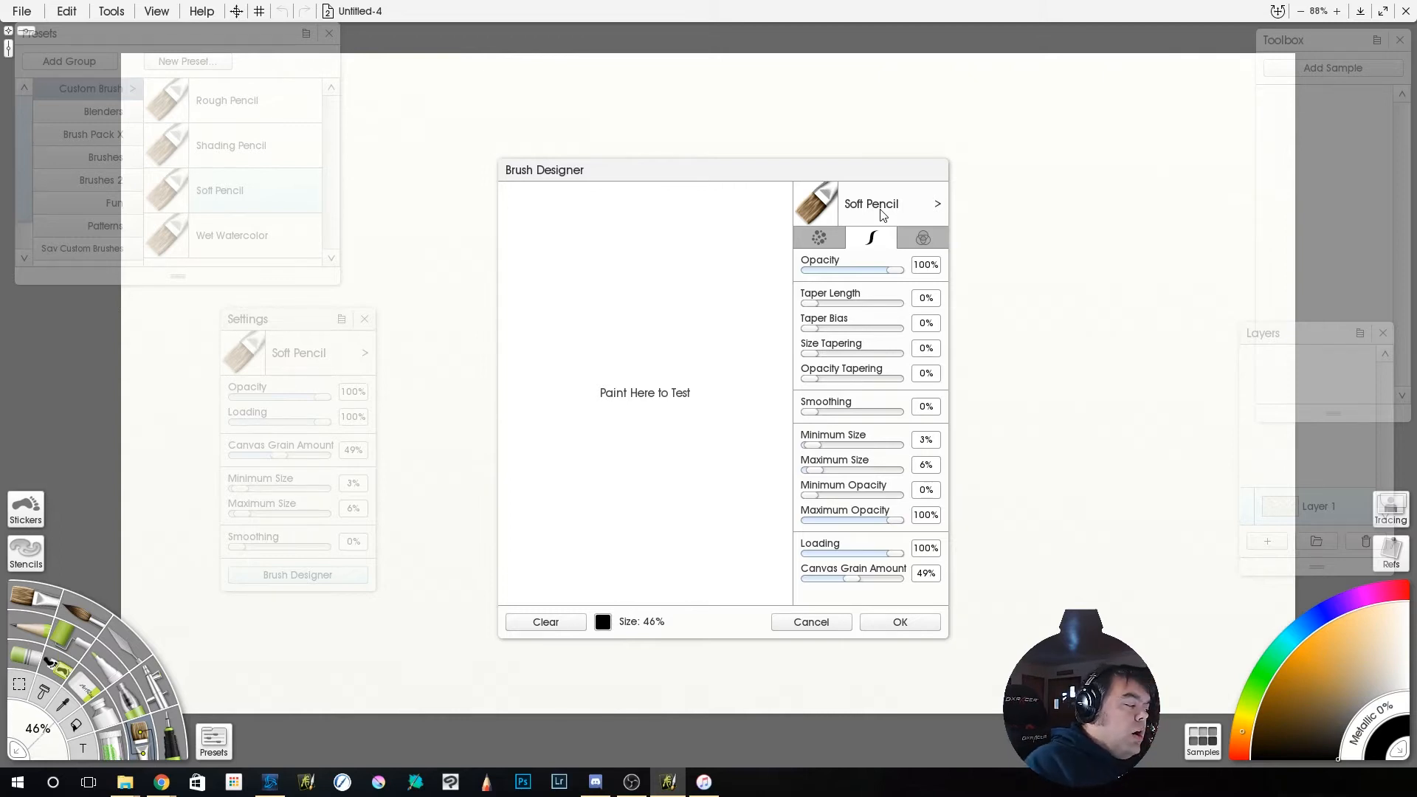
pyautogui.click(821, 238)
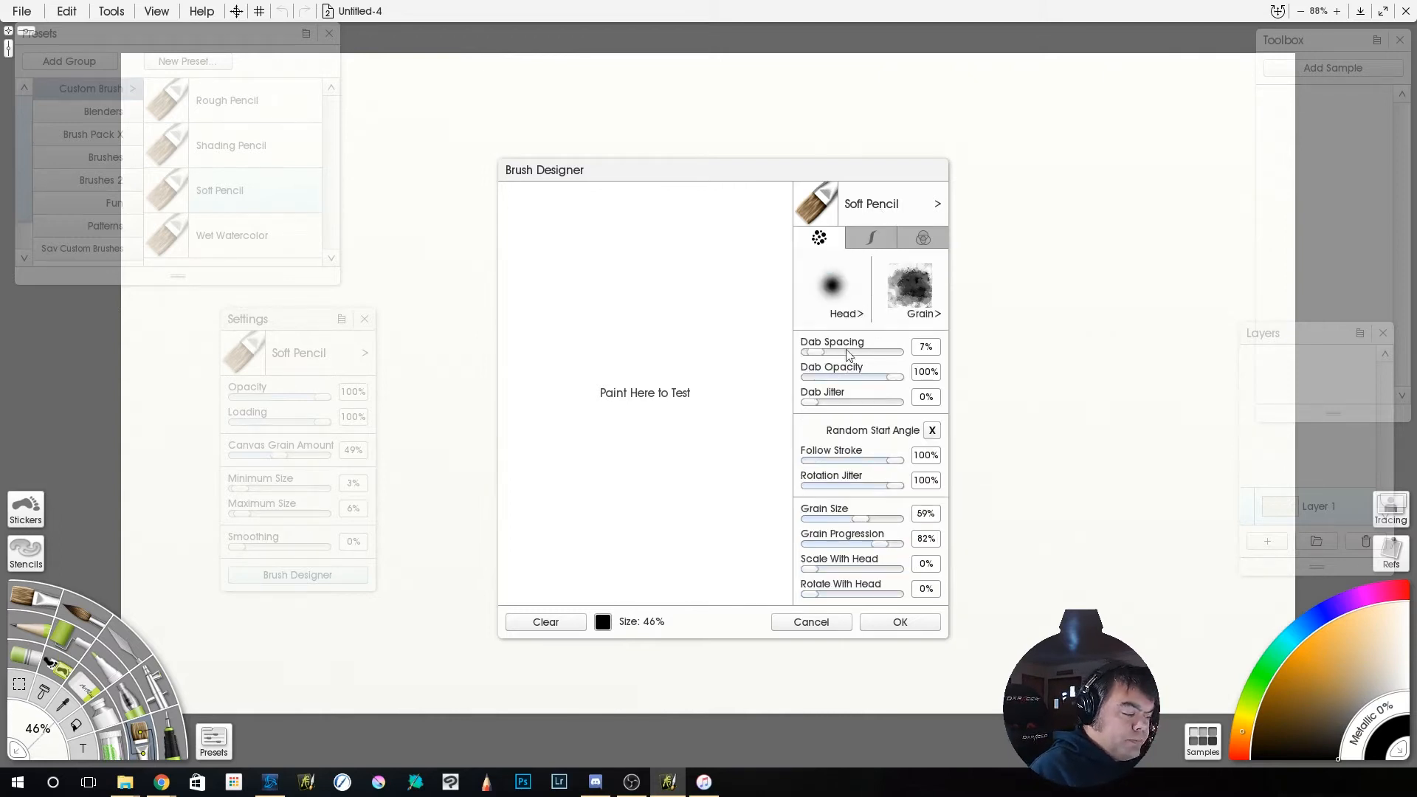
pyautogui.click(910, 286)
pyautogui.click(994, 354)
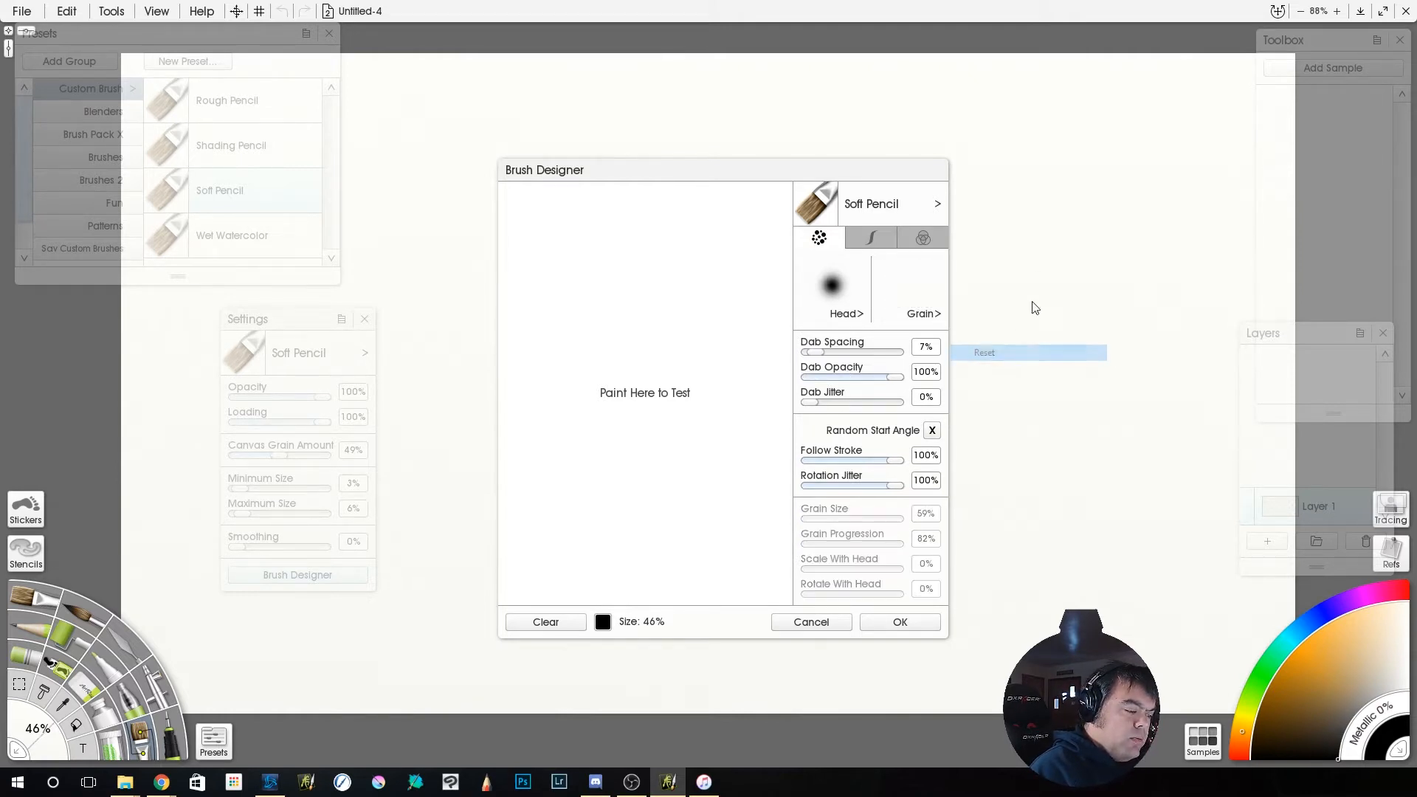
pyautogui.click(832, 283)
pyautogui.click(932, 352)
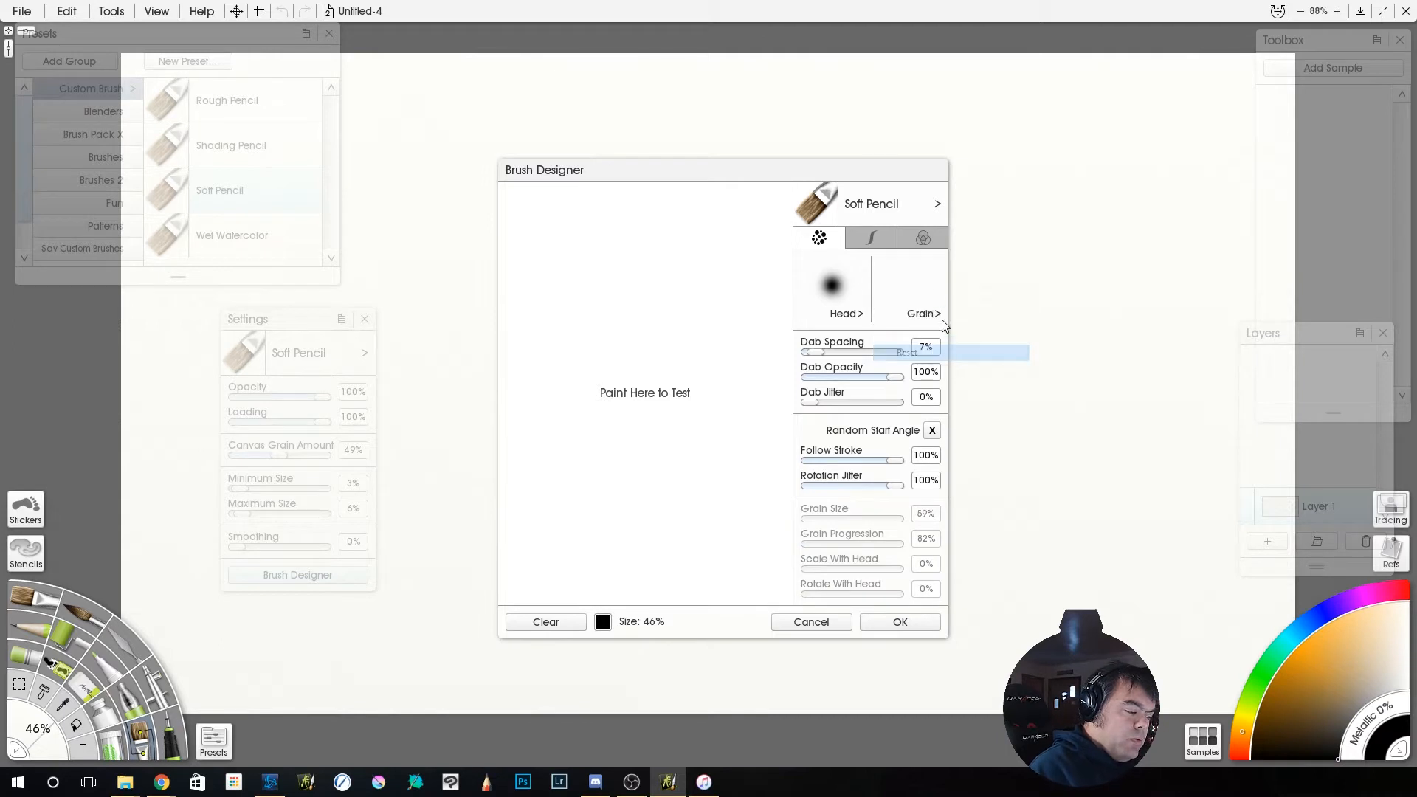
# Set the brush head to the WhiteCircle image from the Brush Bitmaps group.
pyautogui.click(832, 284)
pyautogui.click(936, 315)
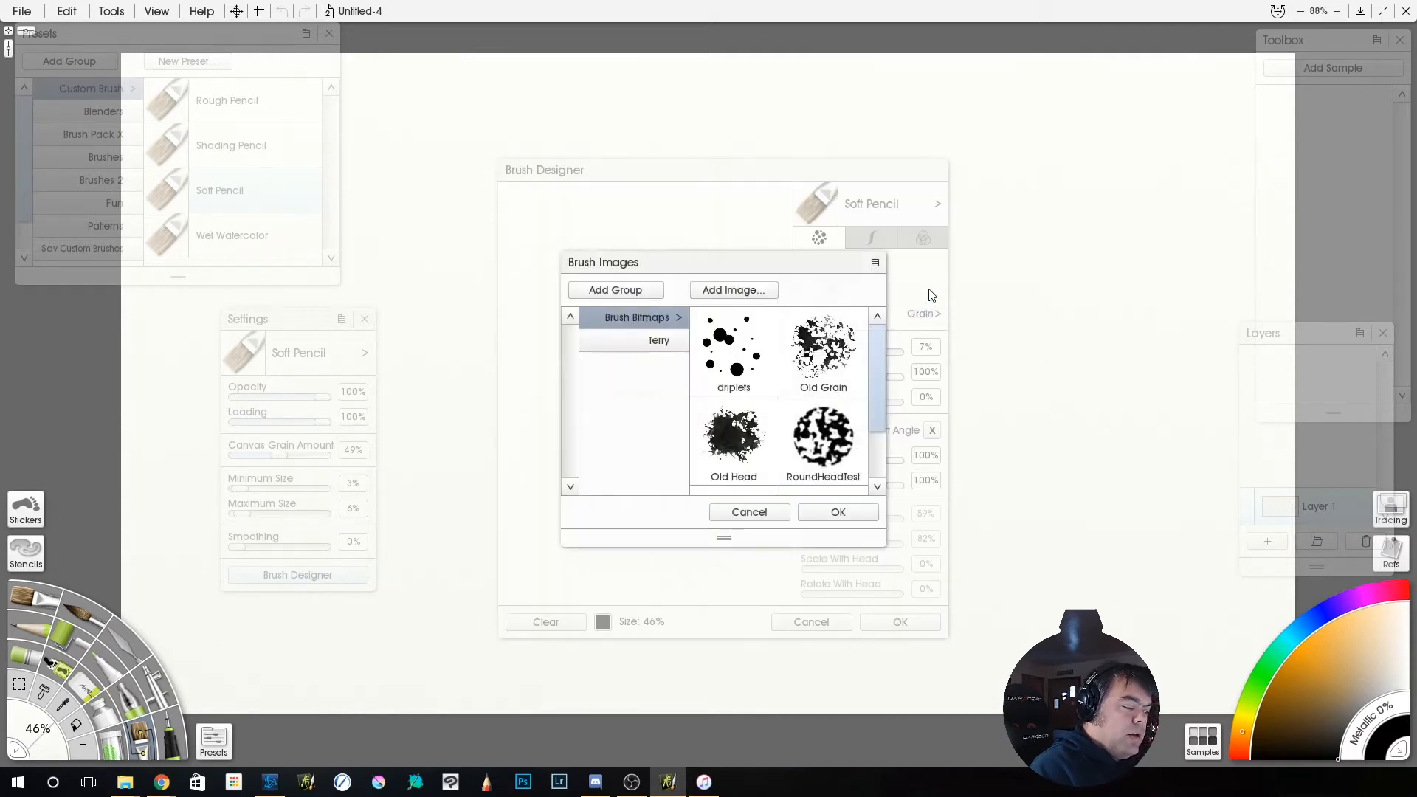
pyautogui.scroll(-2, 873, 421)
pyautogui.click(715, 463)
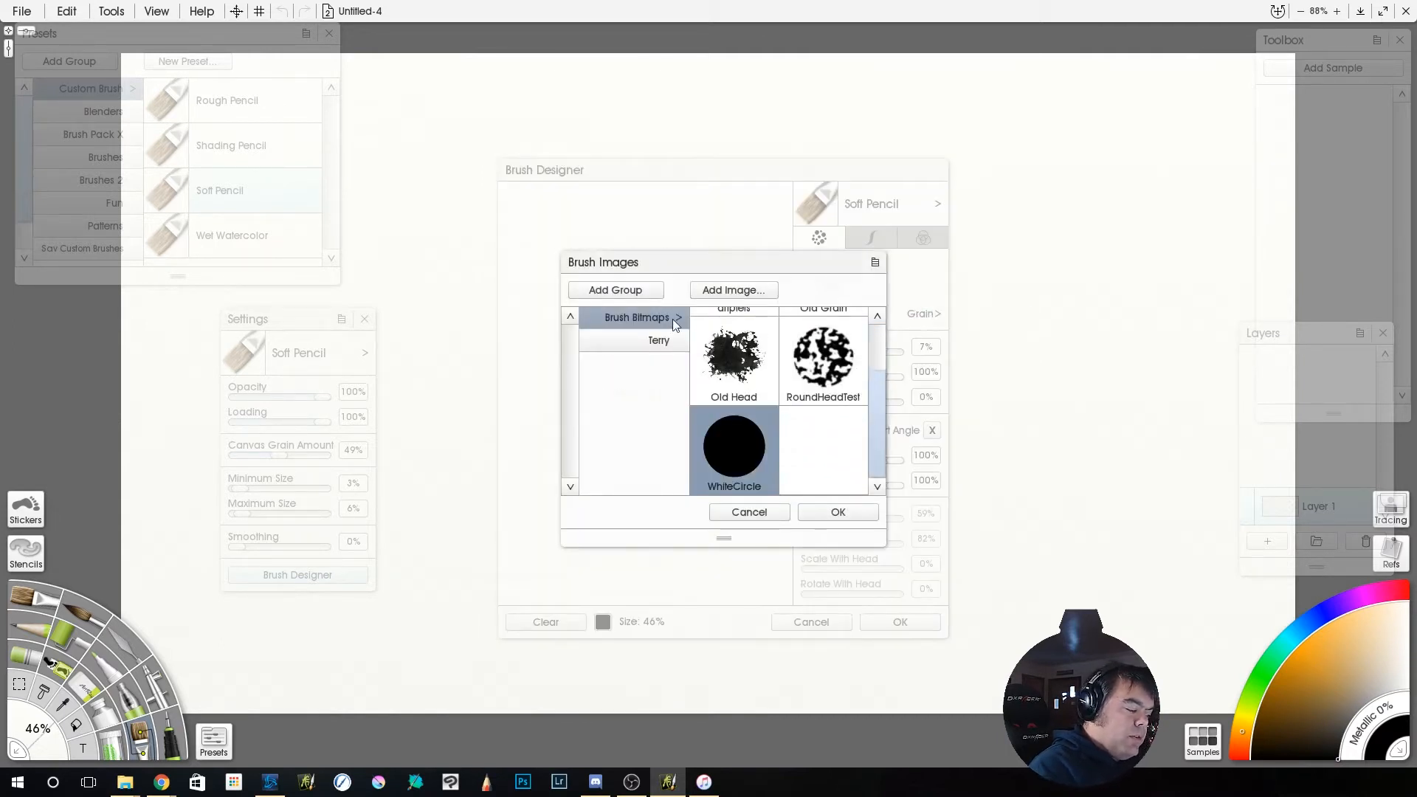
pyautogui.click(838, 513)
# Test the round head with several long vertical strokes in the preview area and clear them.
pyautogui.moveTo(678, 245)
pyautogui.mouseDown()
pyautogui.moveTo(654, 361)
pyautogui.moveTo(684, 369)
pyautogui.moveTo(712, 478)
pyautogui.mouseUp()
pyautogui.moveTo(709, 341); pyautogui.dragTo(737, 518)
pyautogui.moveTo(607, 491); pyautogui.dragTo(607, 446)
pyautogui.moveTo(605, 241); pyautogui.dragTo(639, 517)
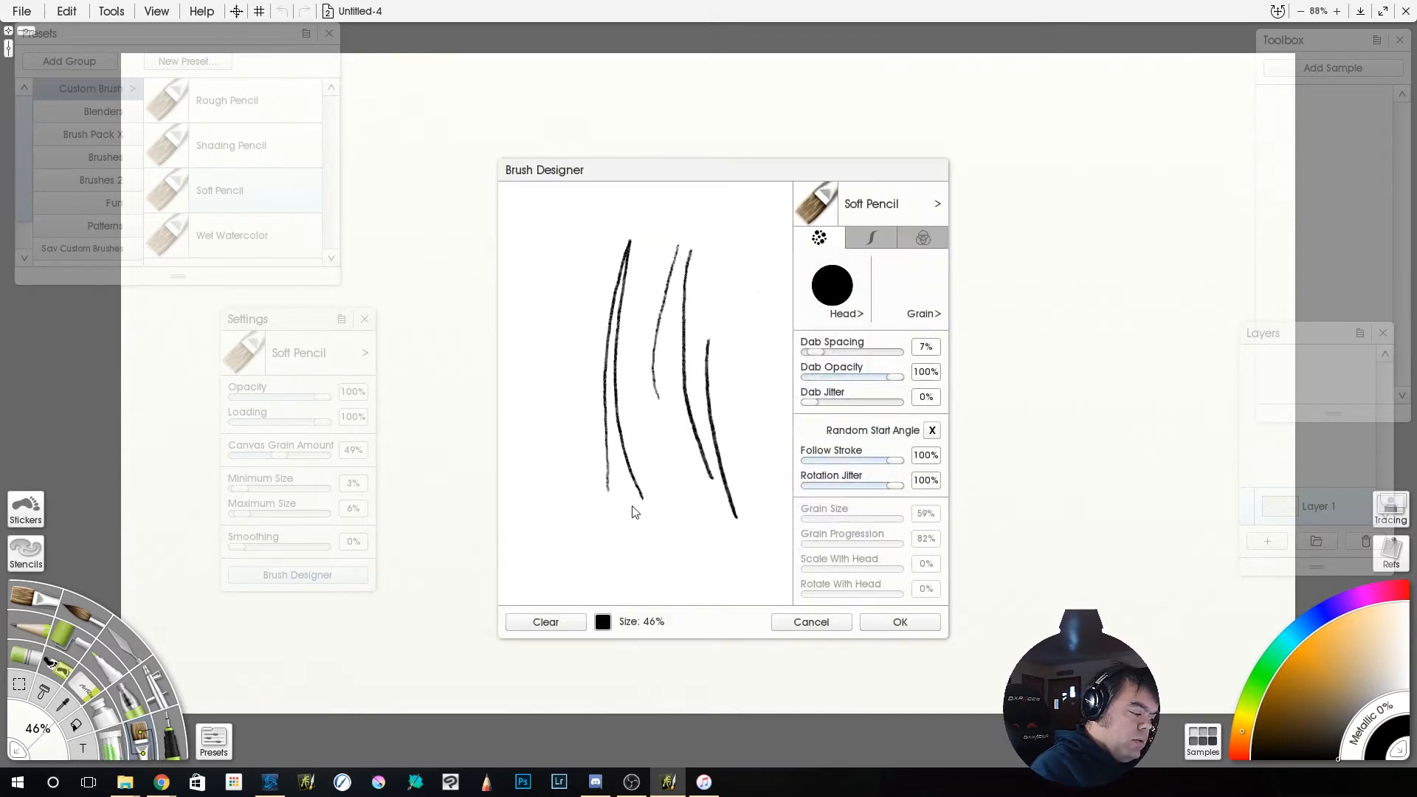
pyautogui.click(557, 623)
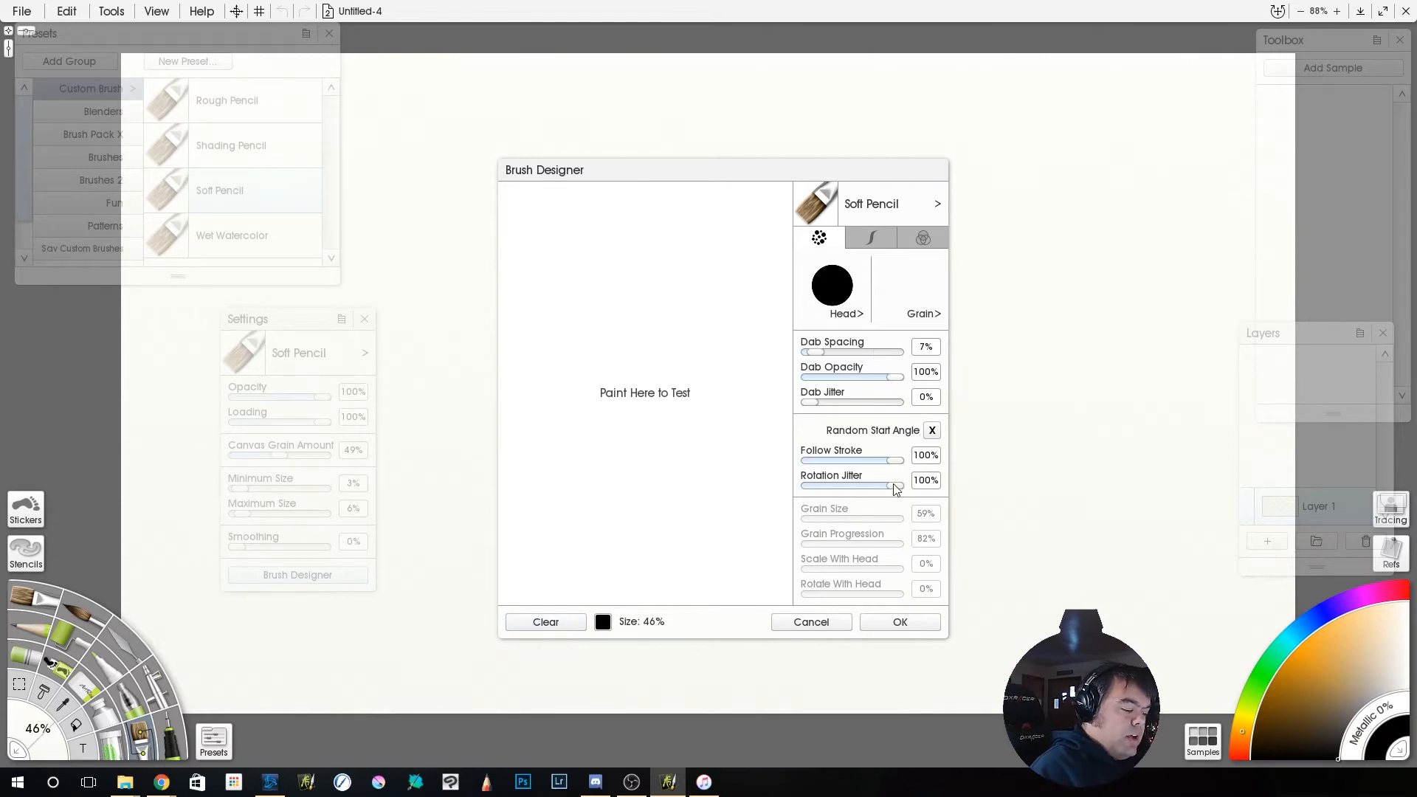
# Try a stroke at 0% Opacity, and restore Opacity to 100% for a zigzag comparison stroke, clearing the preview.
pyautogui.click(873, 237)
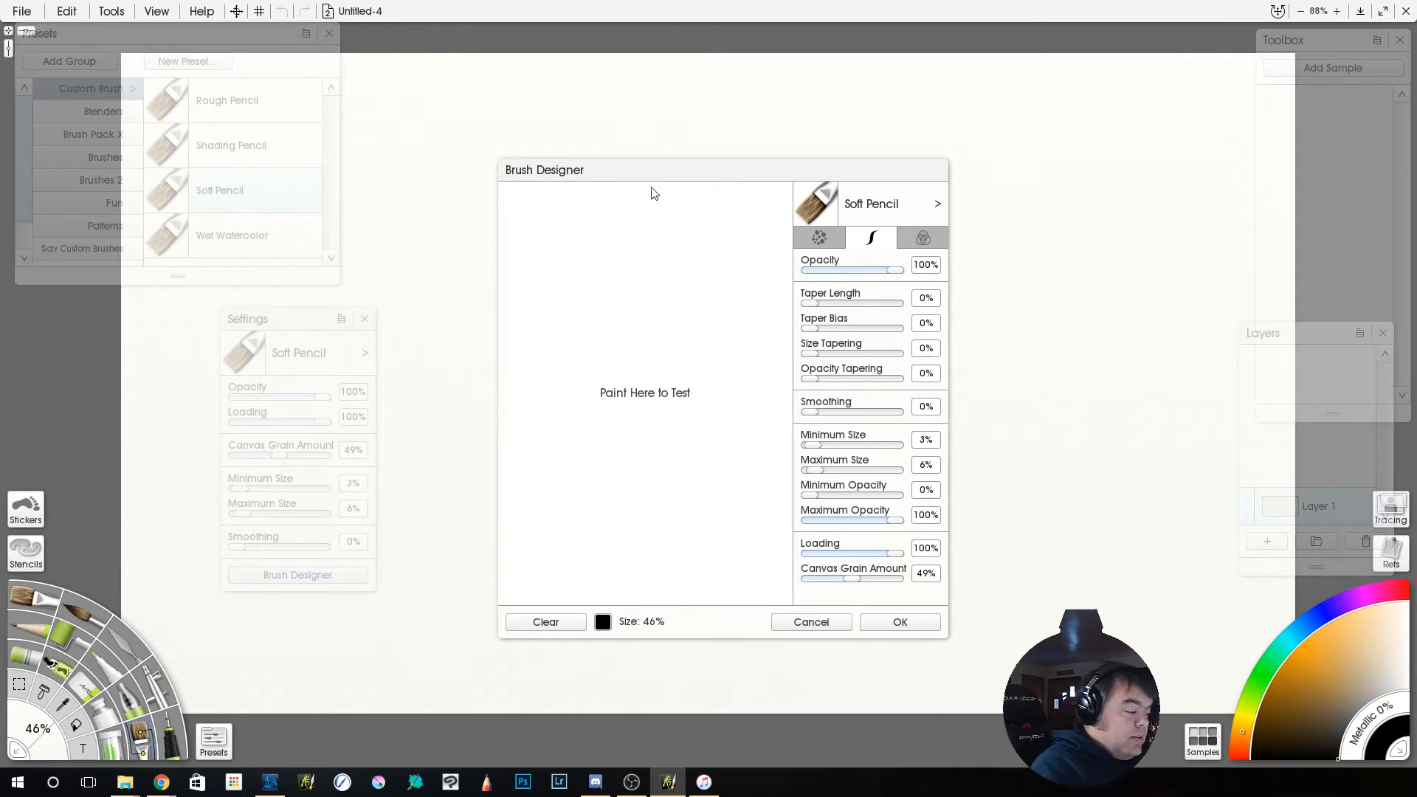
pyautogui.moveTo(896, 270); pyautogui.dragTo(726, 322)
pyautogui.moveTo(669, 261); pyautogui.dragTo(654, 477)
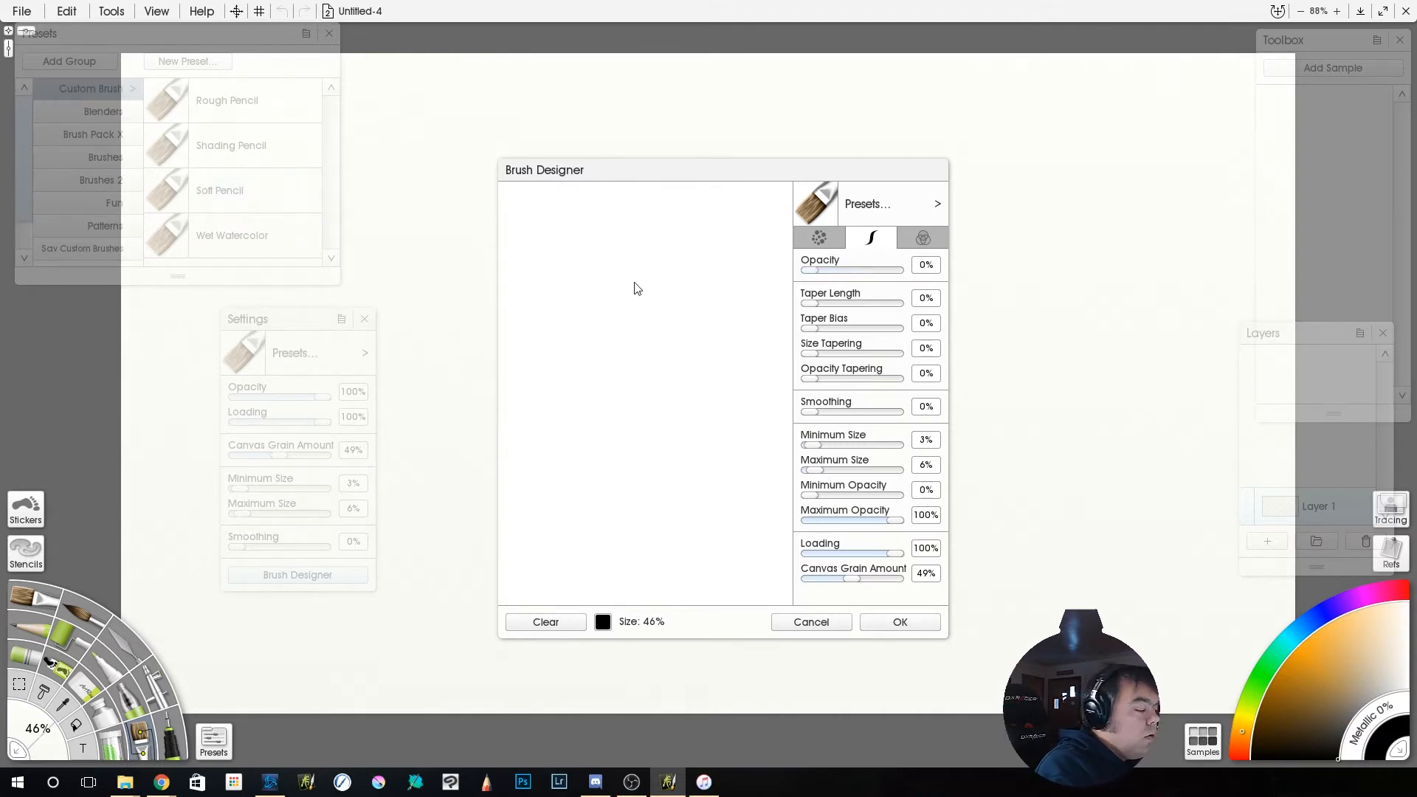
pyautogui.moveTo(810, 270); pyautogui.dragTo(904, 270)
pyautogui.moveTo(629, 240)
pyautogui.mouseDown()
pyautogui.moveTo(627, 403)
pyautogui.moveTo(643, 363)
pyautogui.moveTo(660, 403)
pyautogui.moveTo(687, 344)
pyautogui.moveTo(713, 424)
pyautogui.moveTo(744, 272)
pyautogui.moveTo(742, 517)
pyautogui.mouseUp()
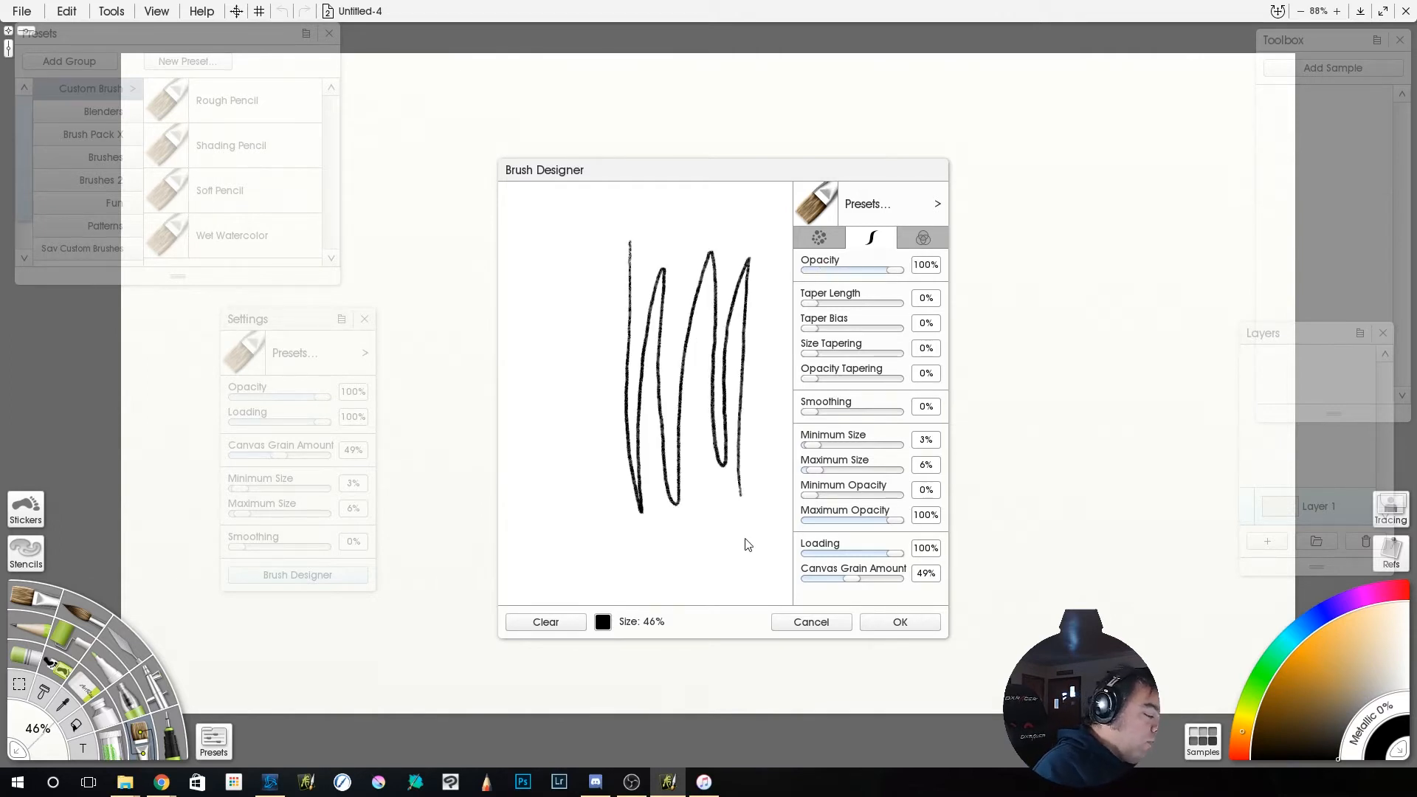
pyautogui.click(553, 621)
# Paint overlapping crossing strokes at 49% Opacity to test build-up, and return Opacity to 100% with a cleared preview.
pyautogui.moveTo(888, 274); pyautogui.dragTo(843, 295)
pyautogui.moveTo(649, 264); pyautogui.dragTo(653, 533)
pyautogui.moveTo(652, 332)
pyautogui.mouseDown()
pyautogui.moveTo(632, 487)
pyautogui.moveTo(633, 392)
pyautogui.moveTo(599, 410)
pyautogui.mouseUp()
pyautogui.moveTo(622, 351)
pyautogui.mouseDown()
pyautogui.moveTo(689, 417)
pyautogui.moveTo(647, 364)
pyautogui.moveTo(698, 444)
pyautogui.mouseUp()
pyautogui.moveTo(677, 375)
pyautogui.mouseDown()
pyautogui.moveTo(615, 380)
pyautogui.moveTo(668, 363)
pyautogui.moveTo(637, 341)
pyautogui.moveTo(677, 448)
pyautogui.mouseUp()
pyautogui.moveTo(674, 341)
pyautogui.mouseDown()
pyautogui.moveTo(644, 373)
pyautogui.moveTo(690, 405)
pyautogui.mouseUp()
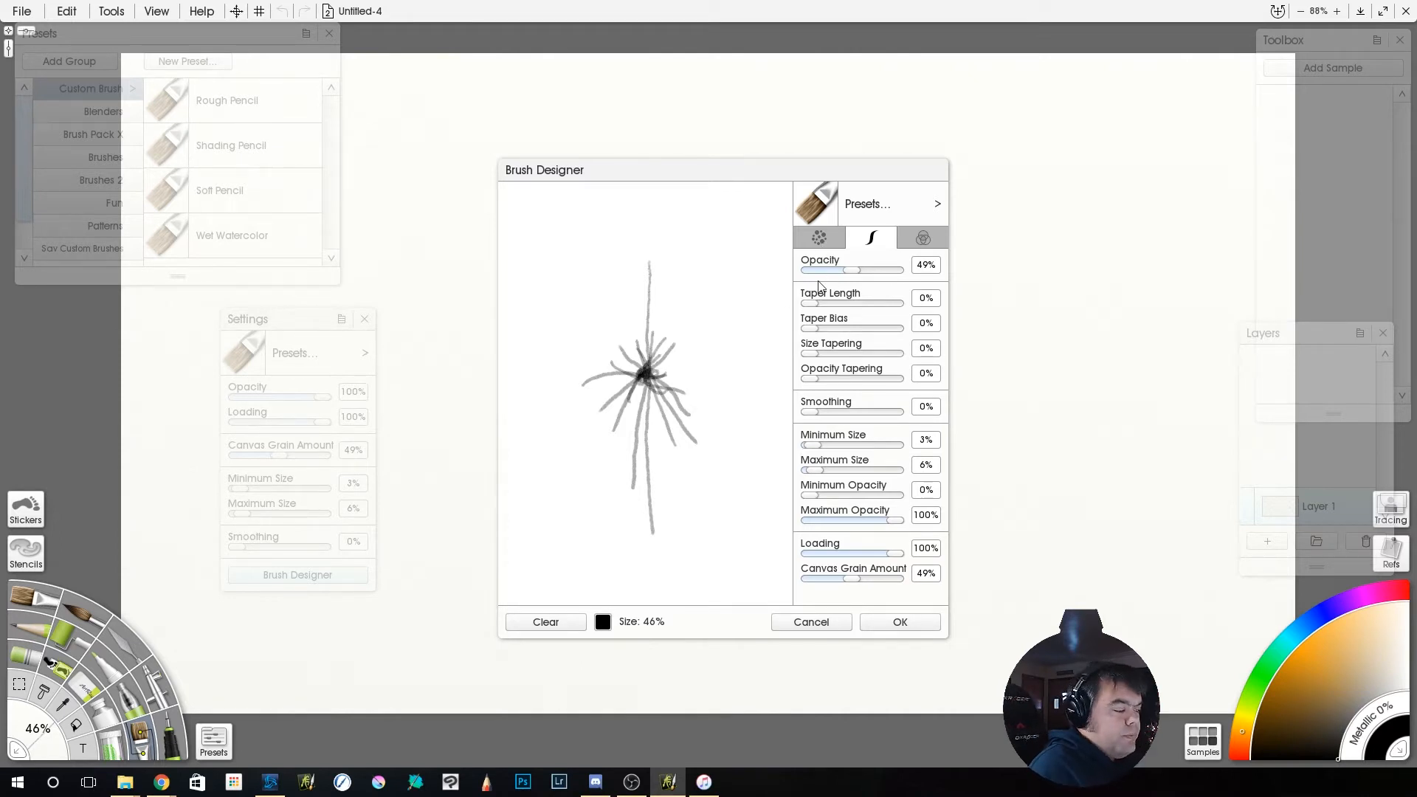
pyautogui.moveTo(847, 277); pyautogui.dragTo(942, 258)
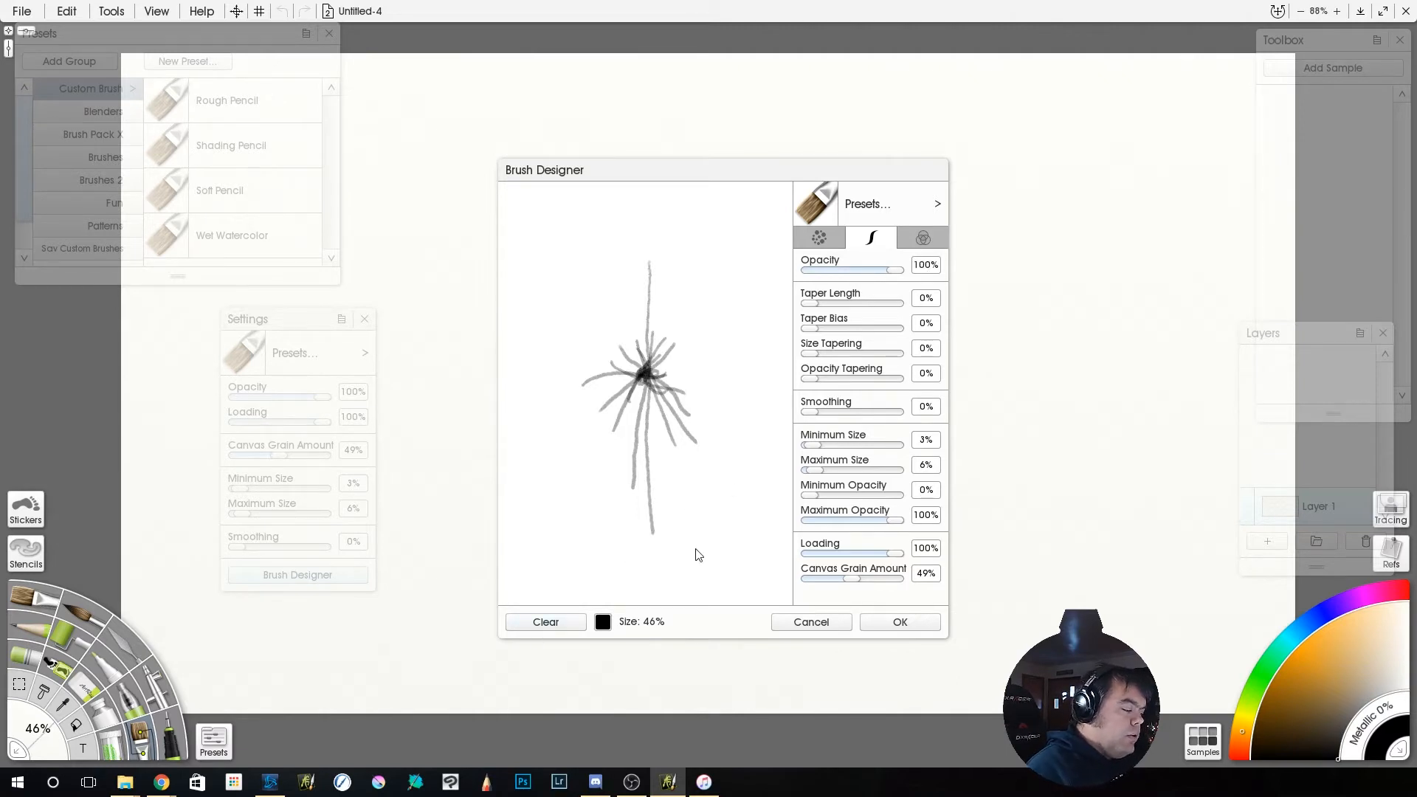
pyautogui.click(562, 624)
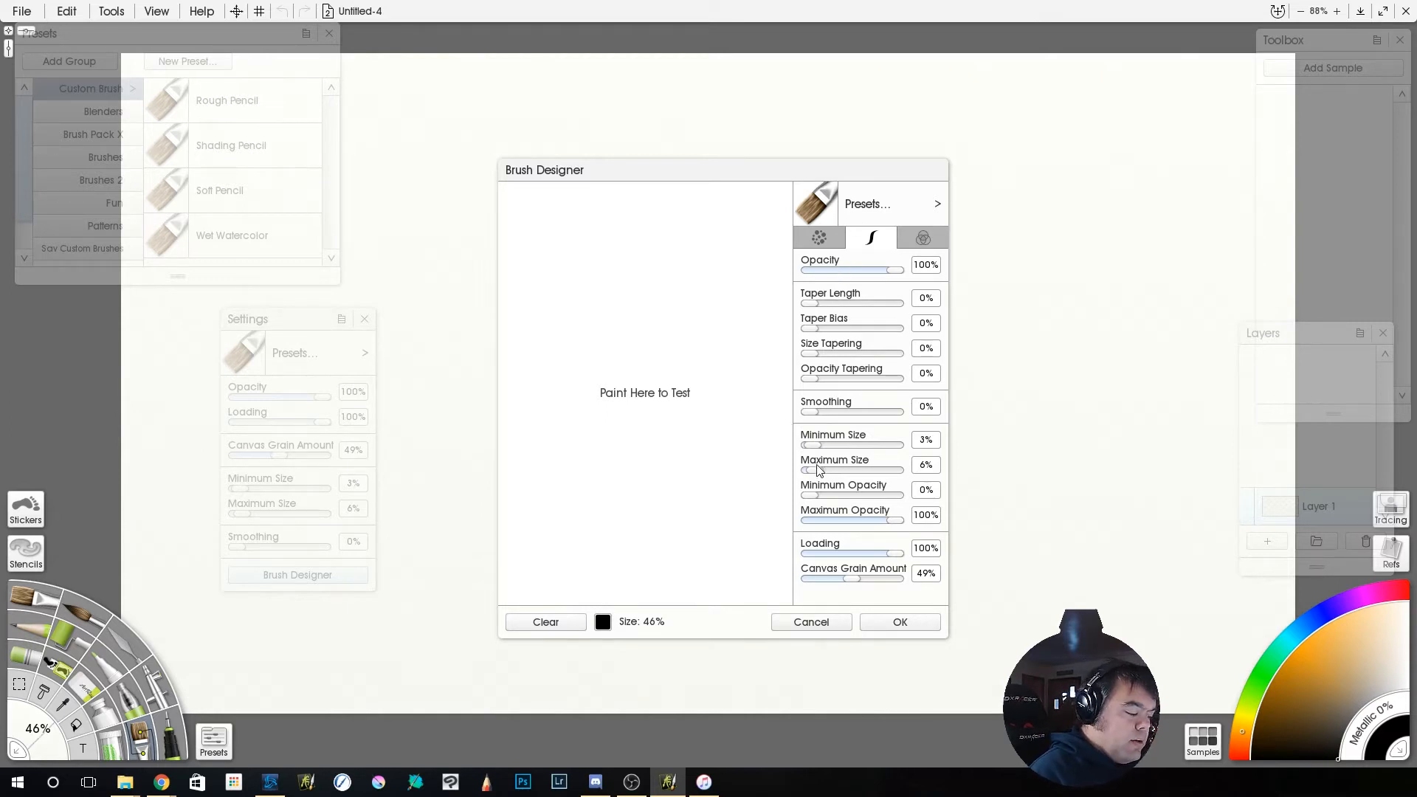
# Set Maximum Size to 100% and Minimum Size to 0%, testing with one vertical stroke and clearing it.
pyautogui.moveTo(815, 472); pyautogui.dragTo(919, 472)
pyautogui.moveTo(815, 446); pyautogui.dragTo(788, 458)
pyautogui.moveTo(644, 231); pyautogui.dragTo(654, 518)
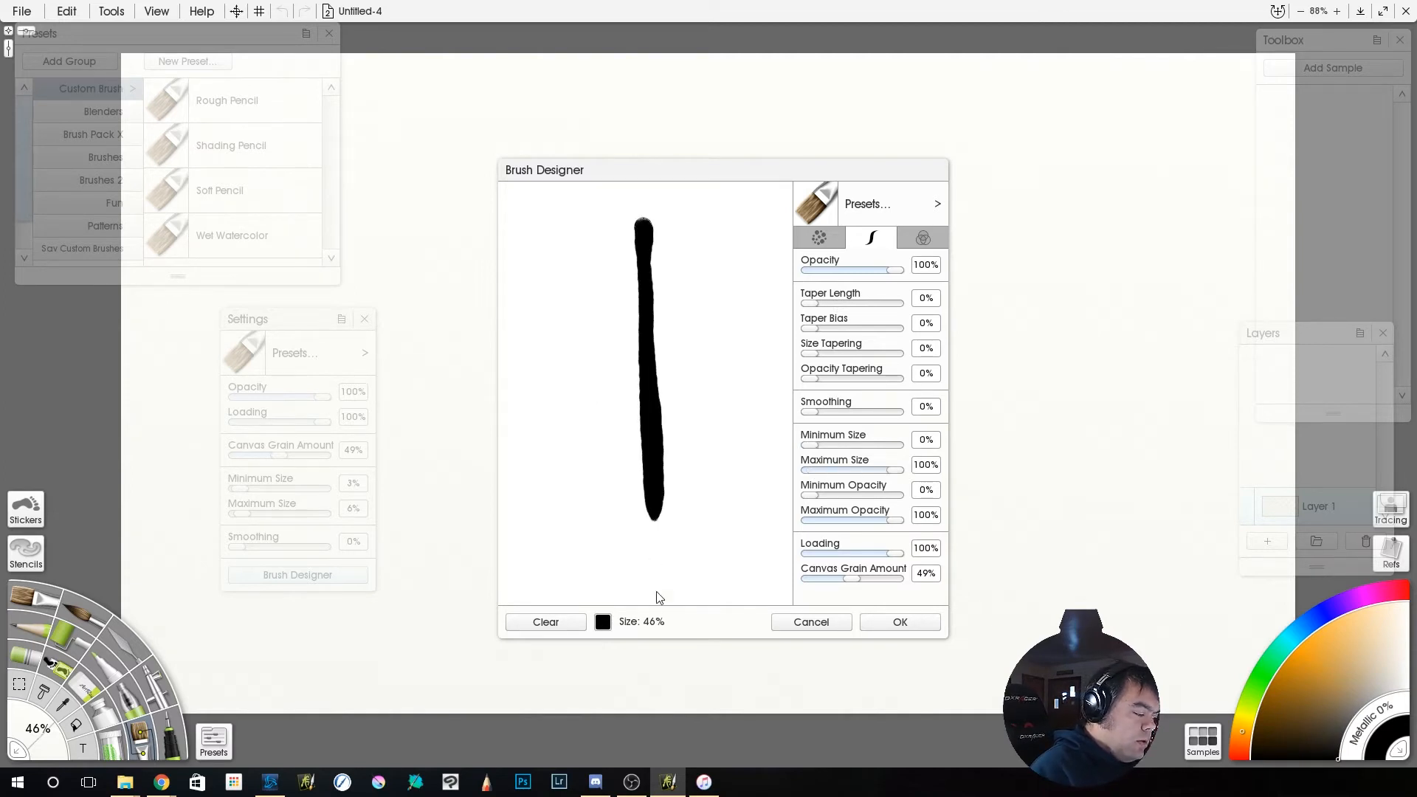
pyautogui.click(544, 623)
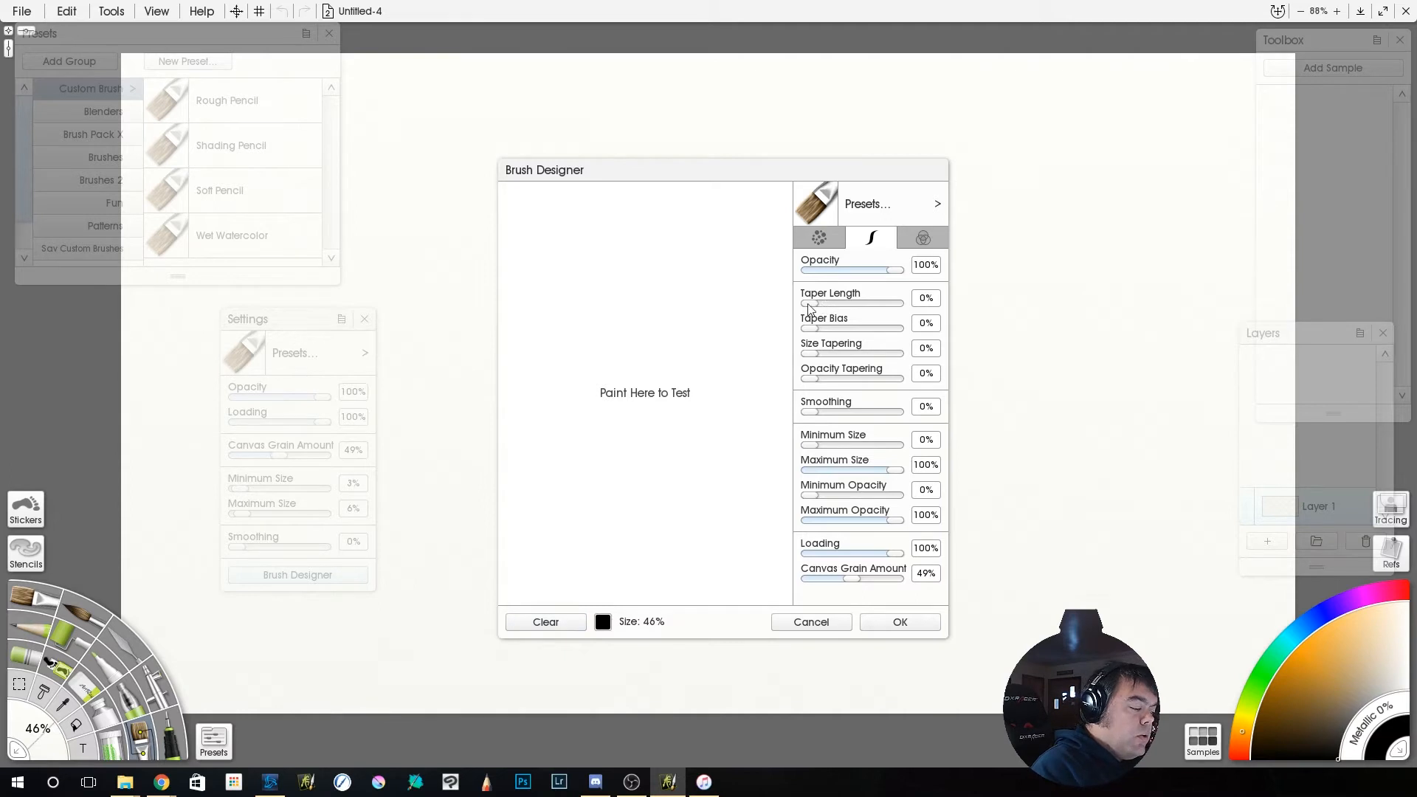
# Set Taper Length to 100%, painting a vertical stroke before and after the change for comparison, and clear the preview.
pyautogui.moveTo(671, 214); pyautogui.dragTo(673, 547)
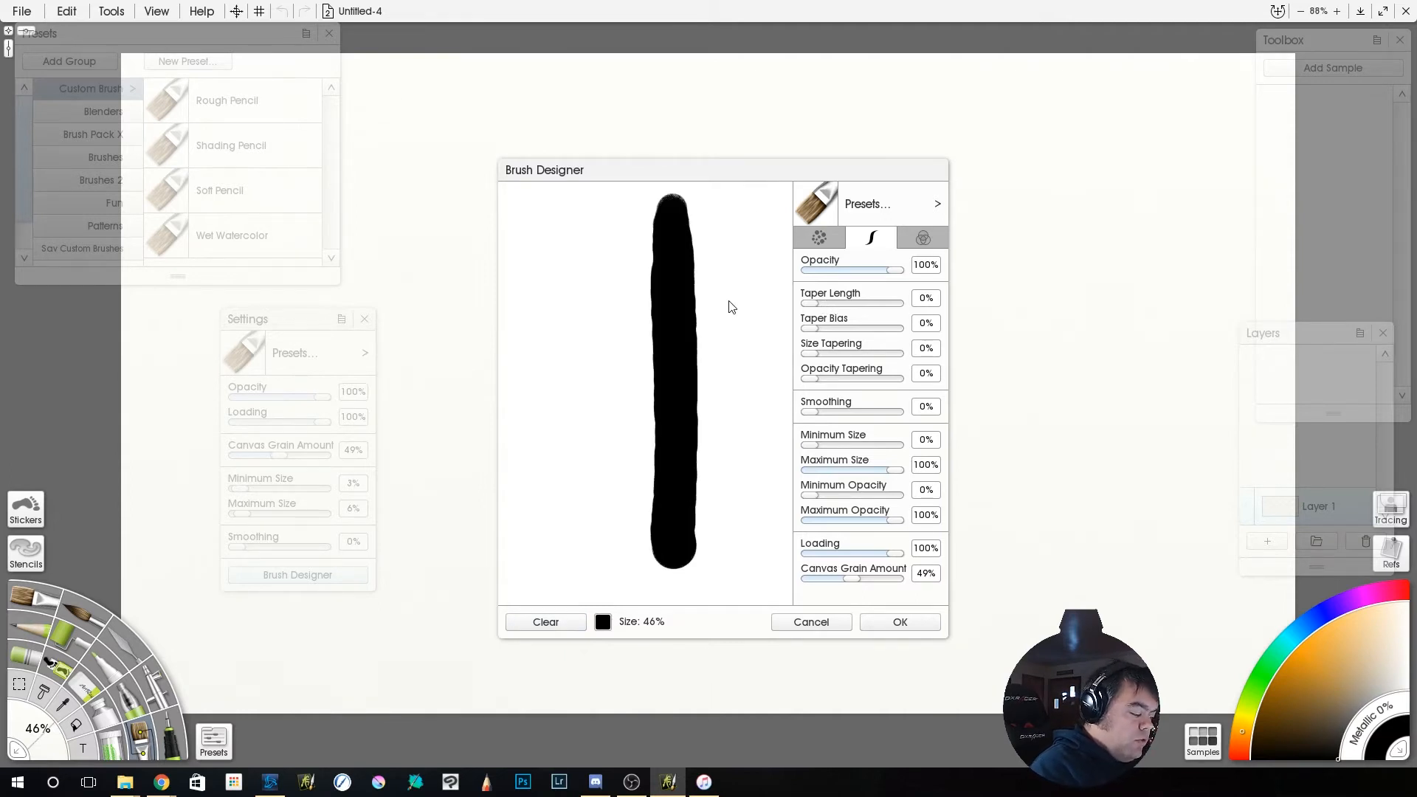
pyautogui.moveTo(811, 304); pyautogui.dragTo(930, 319)
pyautogui.moveTo(583, 206); pyautogui.dragTo(586, 520)
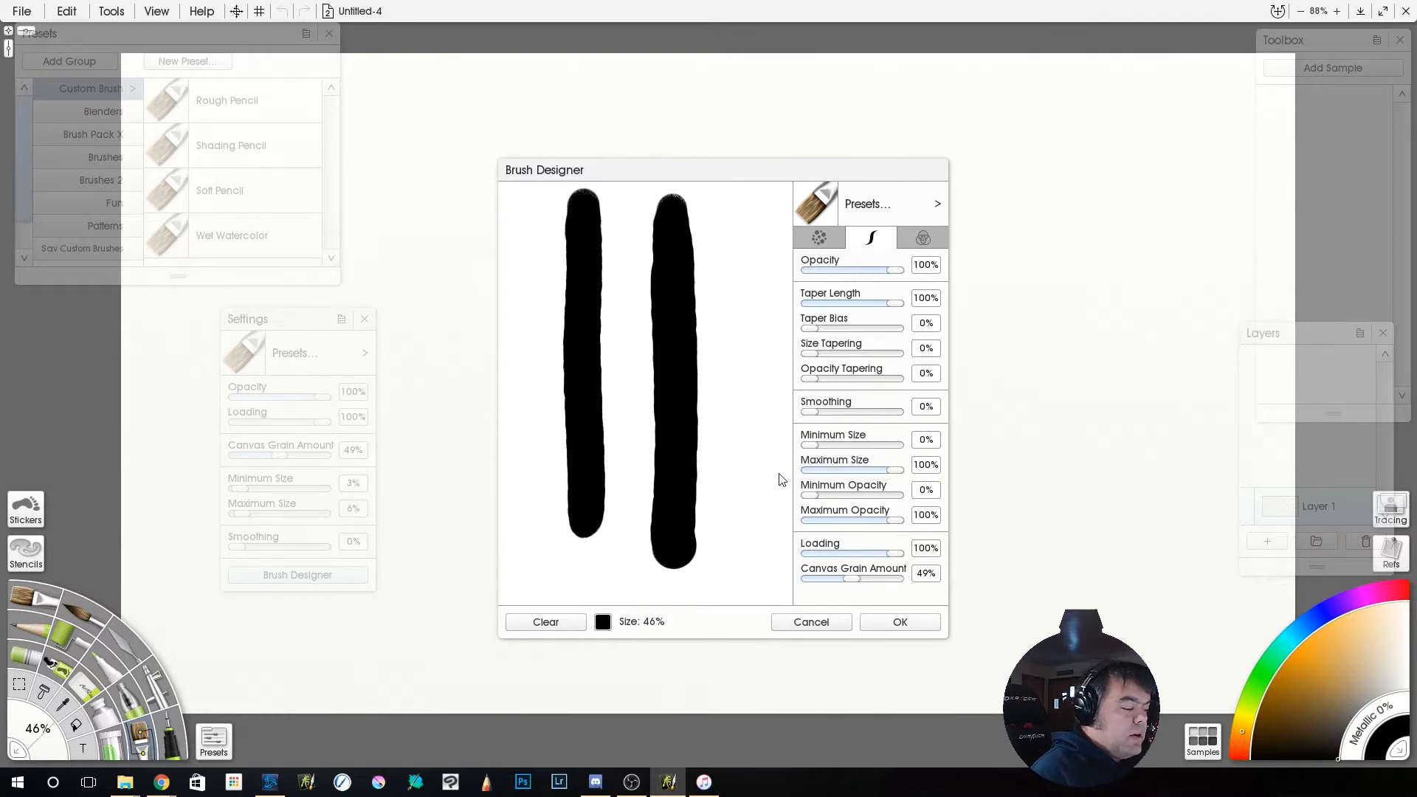
pyautogui.click(544, 623)
# Set Size Tapering to 100% and test the tapered end with two vertical strokes, clearing the preview between them.
pyautogui.moveTo(814, 354); pyautogui.dragTo(927, 364)
pyautogui.moveTo(651, 226); pyautogui.dragTo(645, 677)
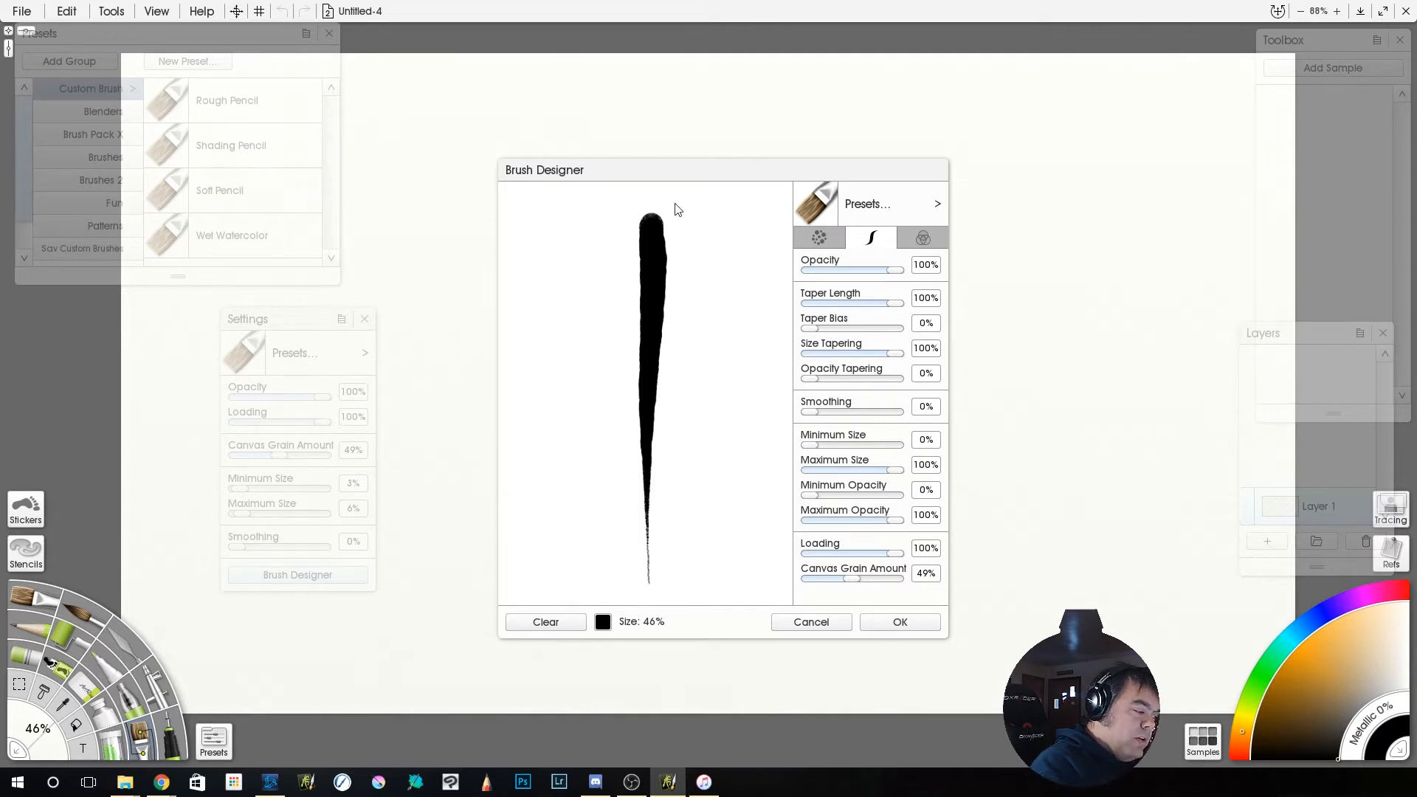
pyautogui.click(555, 624)
pyautogui.moveTo(649, 194); pyautogui.dragTo(648, 557)
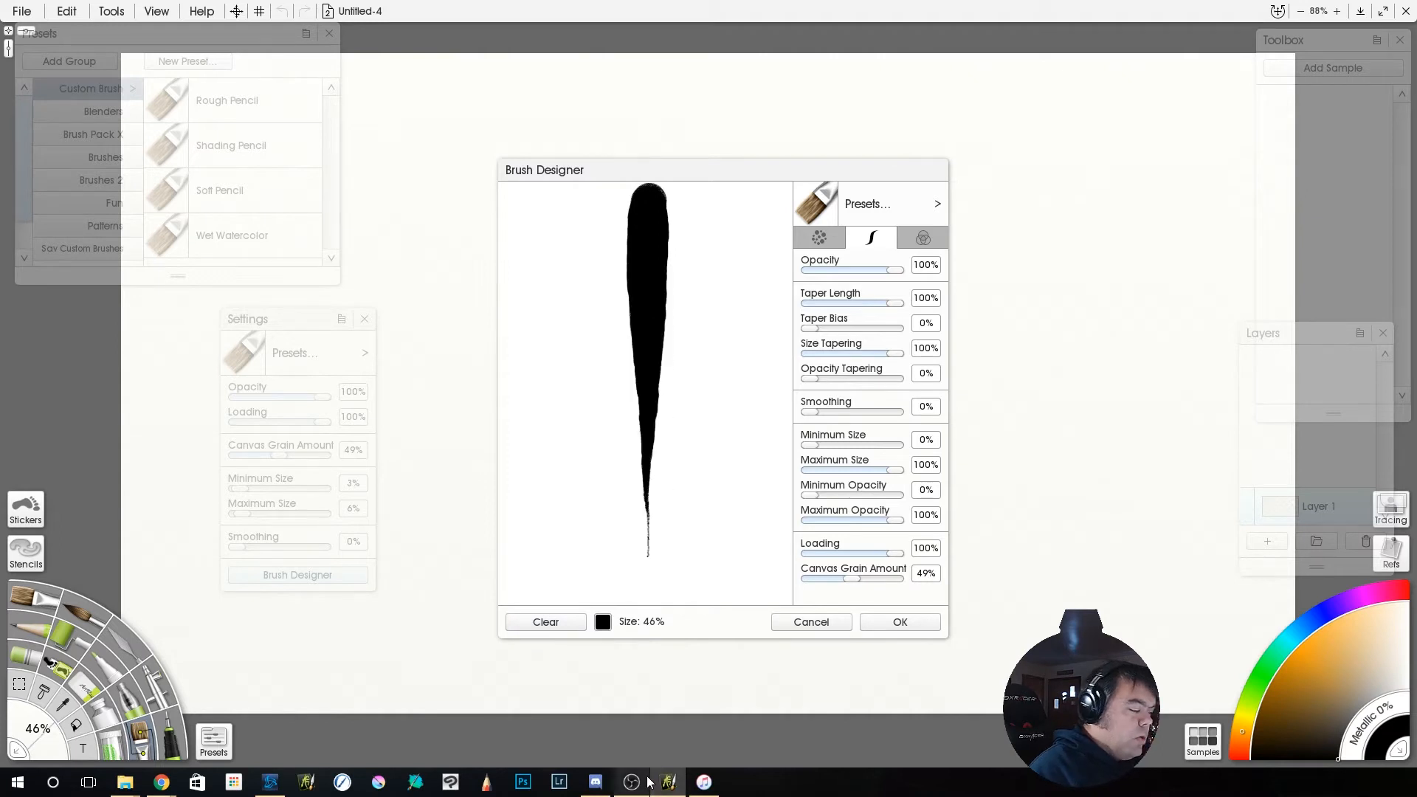
# Try a stroke with Taper Length at 19%, and restore Taper Length to 100% for a comparison stroke, clearing the preview.
pyautogui.moveTo(881, 308); pyautogui.dragTo(828, 309)
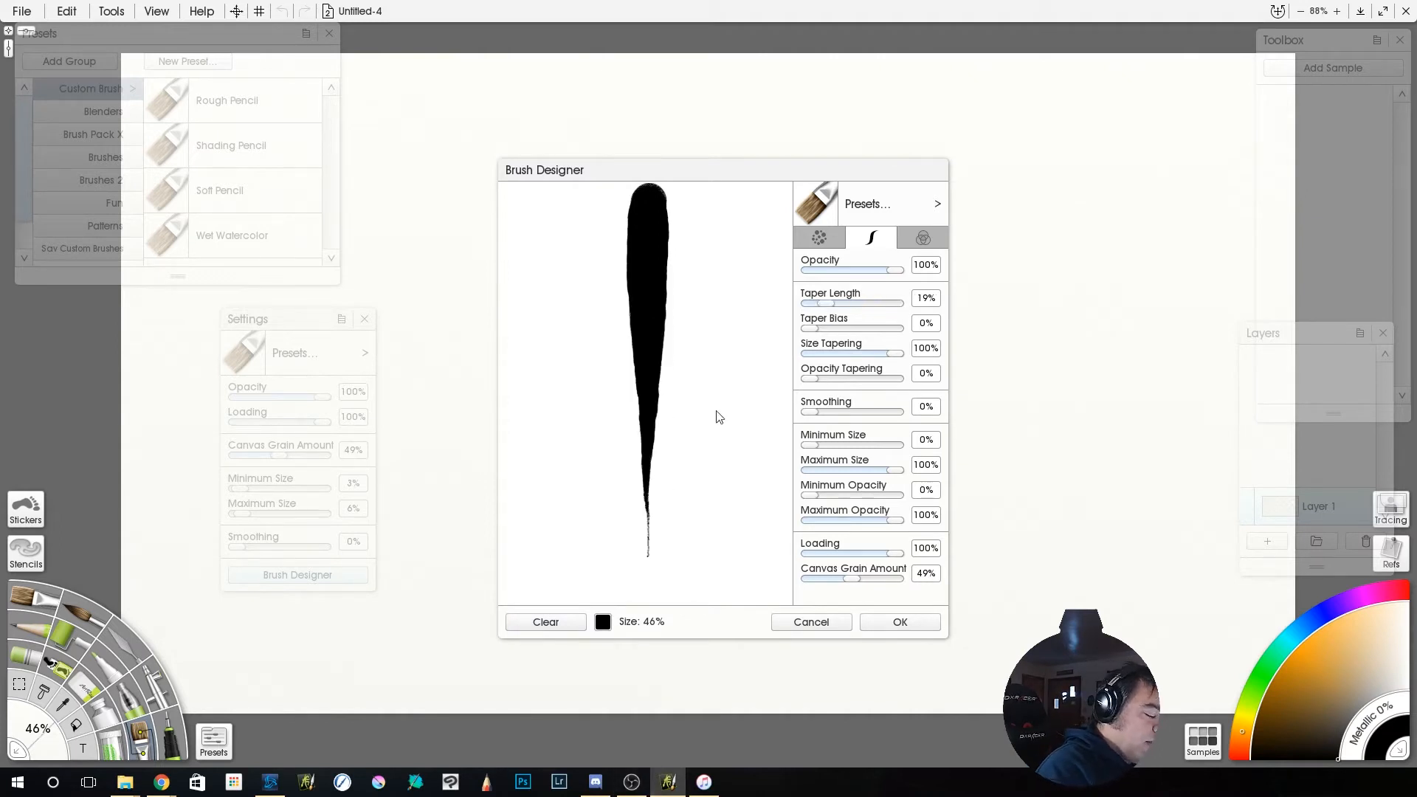
pyautogui.click(552, 622)
pyautogui.moveTo(639, 221); pyautogui.dragTo(639, 535)
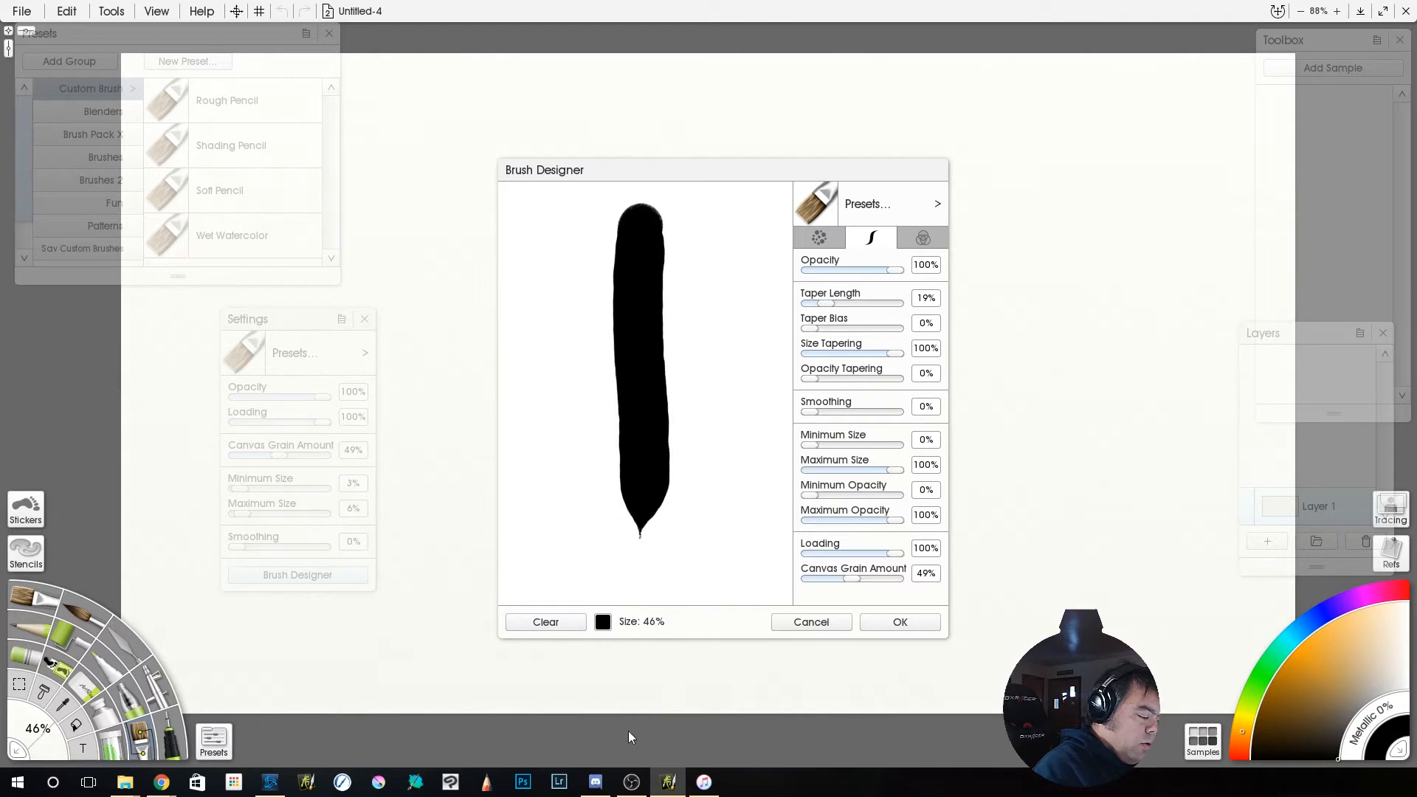
pyautogui.moveTo(828, 304); pyautogui.dragTo(895, 304)
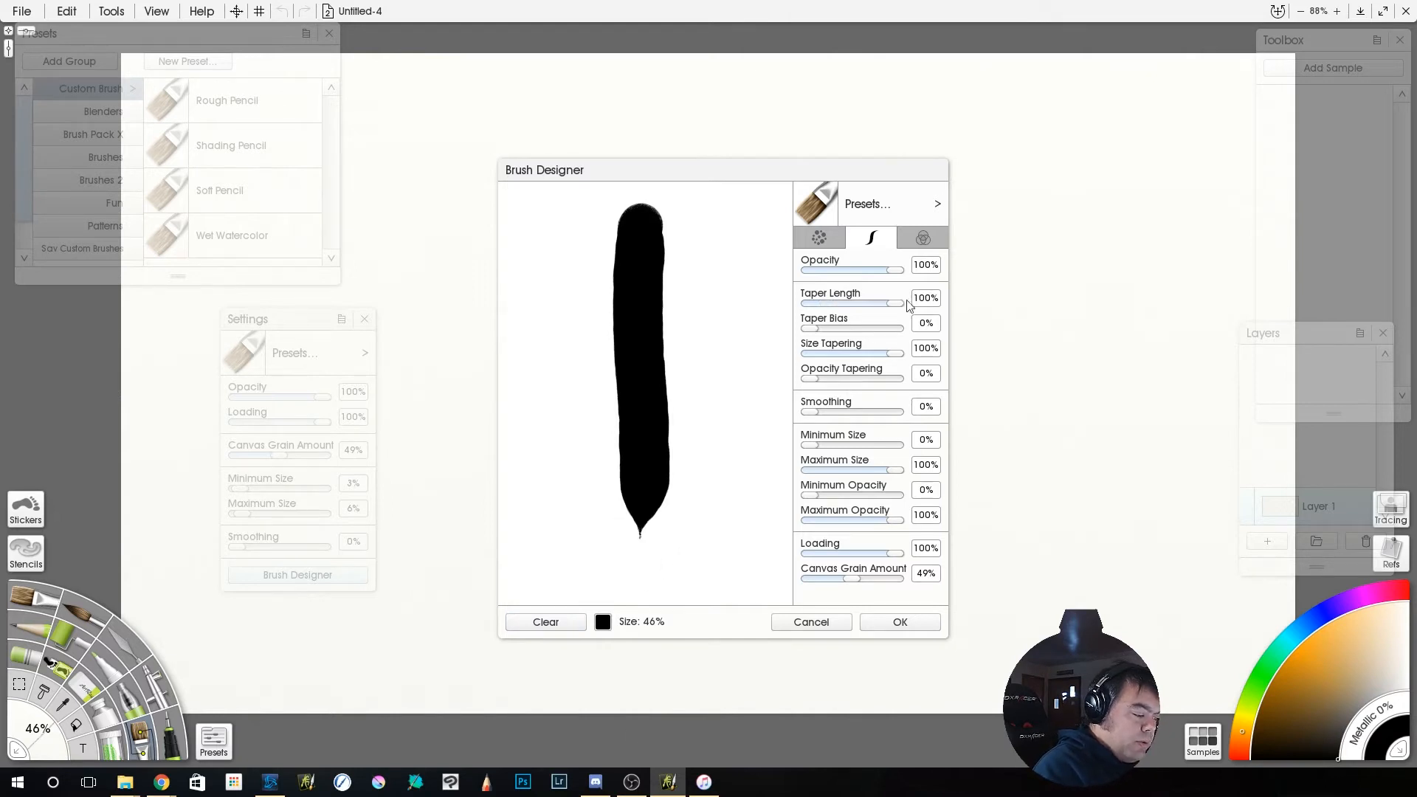
pyautogui.moveTo(721, 203); pyautogui.dragTo(730, 533)
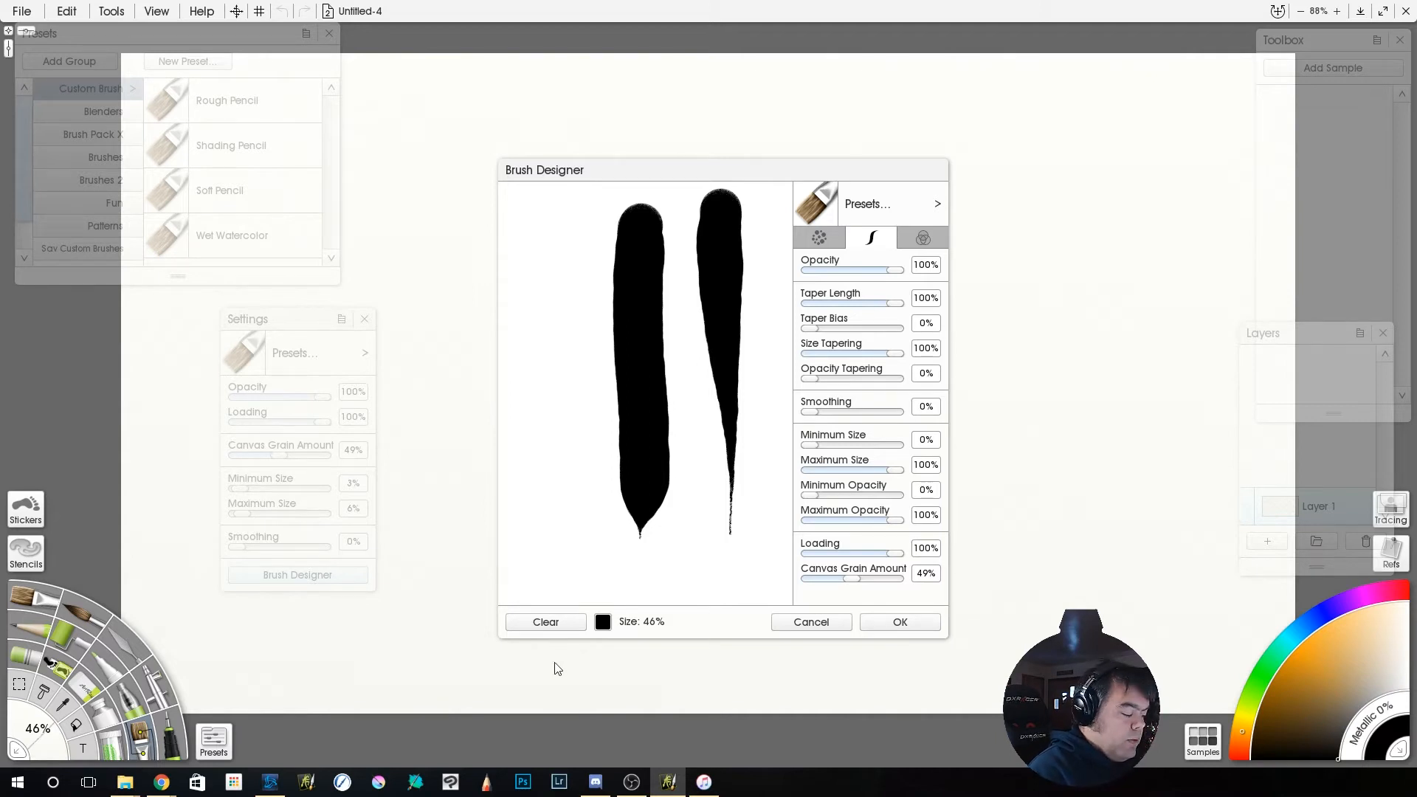
pyautogui.click(552, 624)
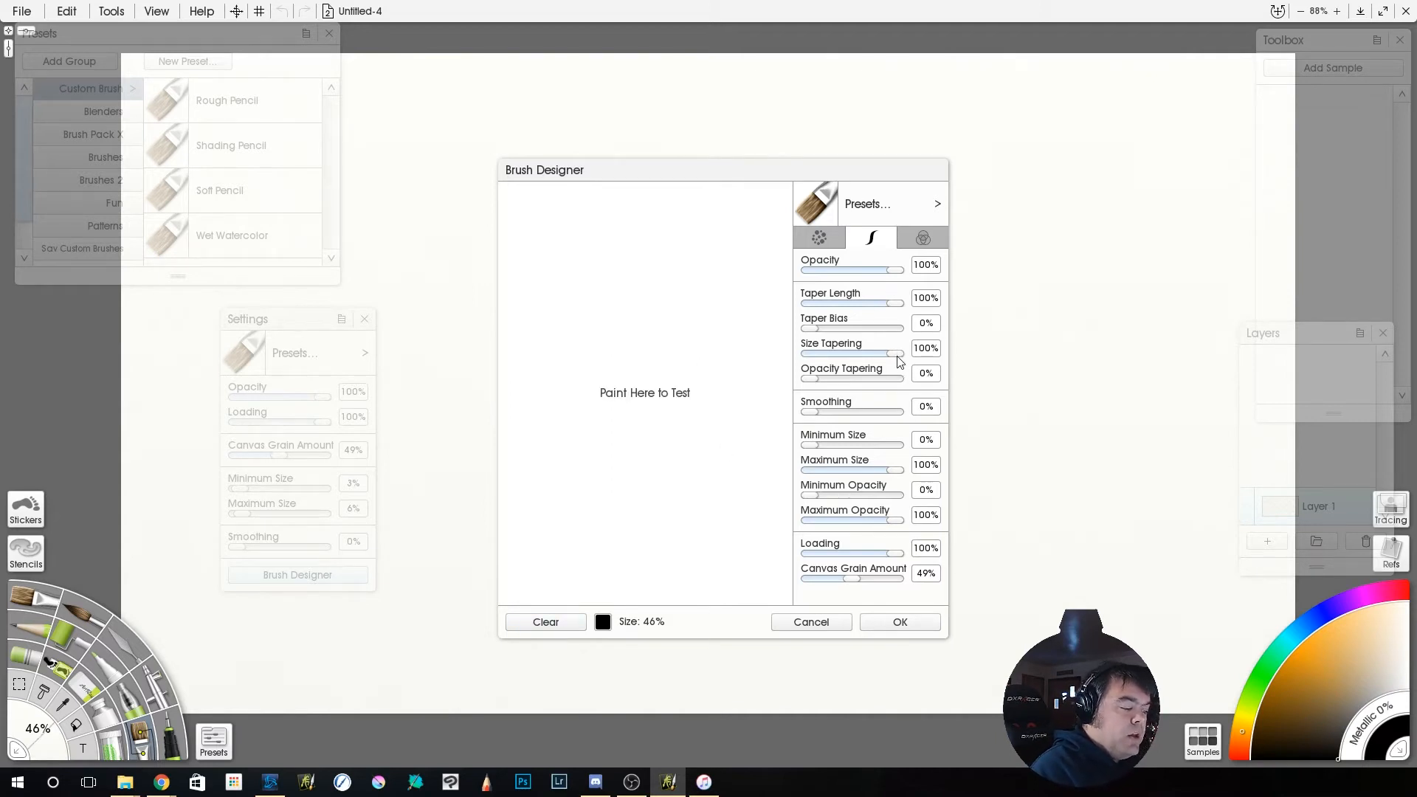
# Set Taper Bias to 100%, test it with a vertical stroke and clear the preview.
pyautogui.moveTo(819, 333); pyautogui.dragTo(940, 339)
pyautogui.moveTo(651, 233); pyautogui.dragTo(655, 554)
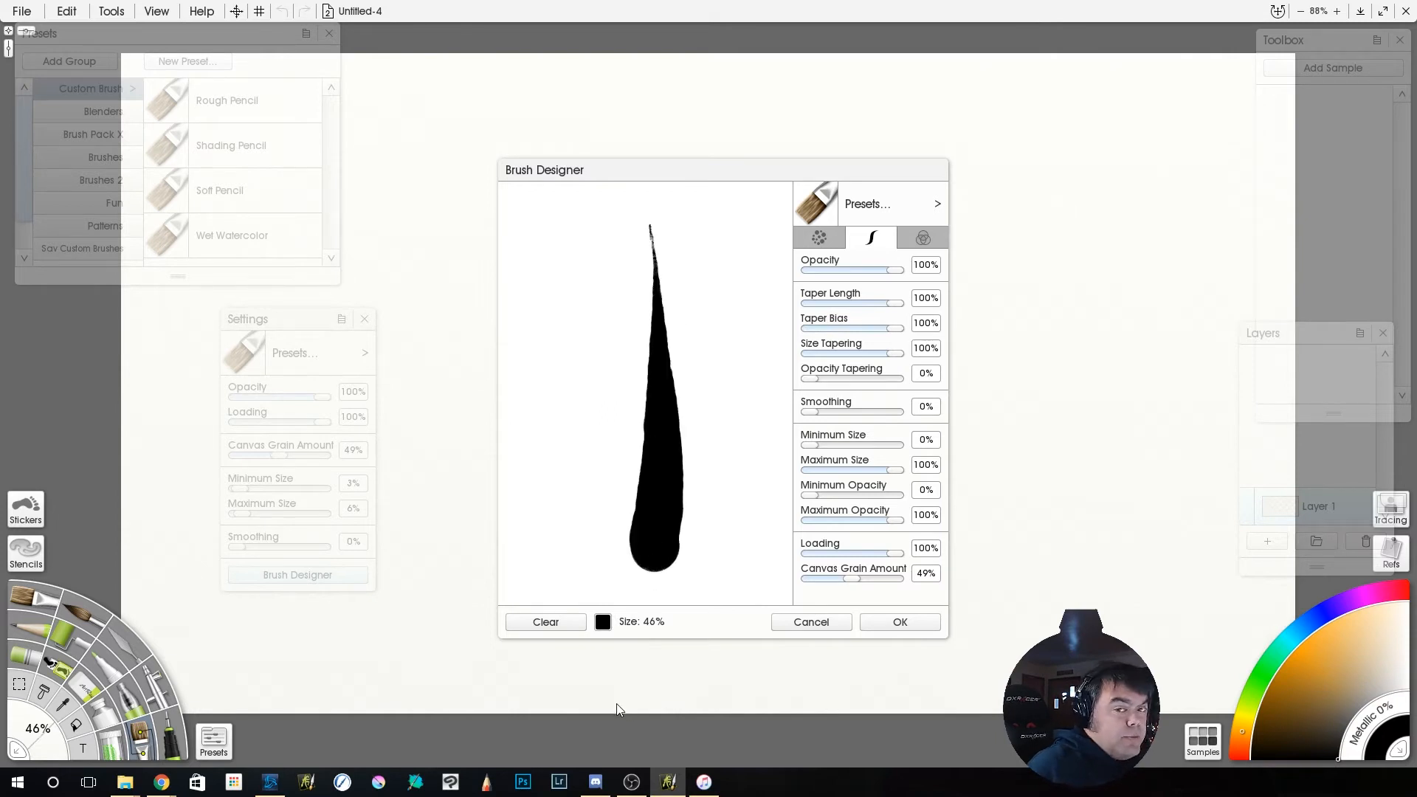
pyautogui.click(552, 622)
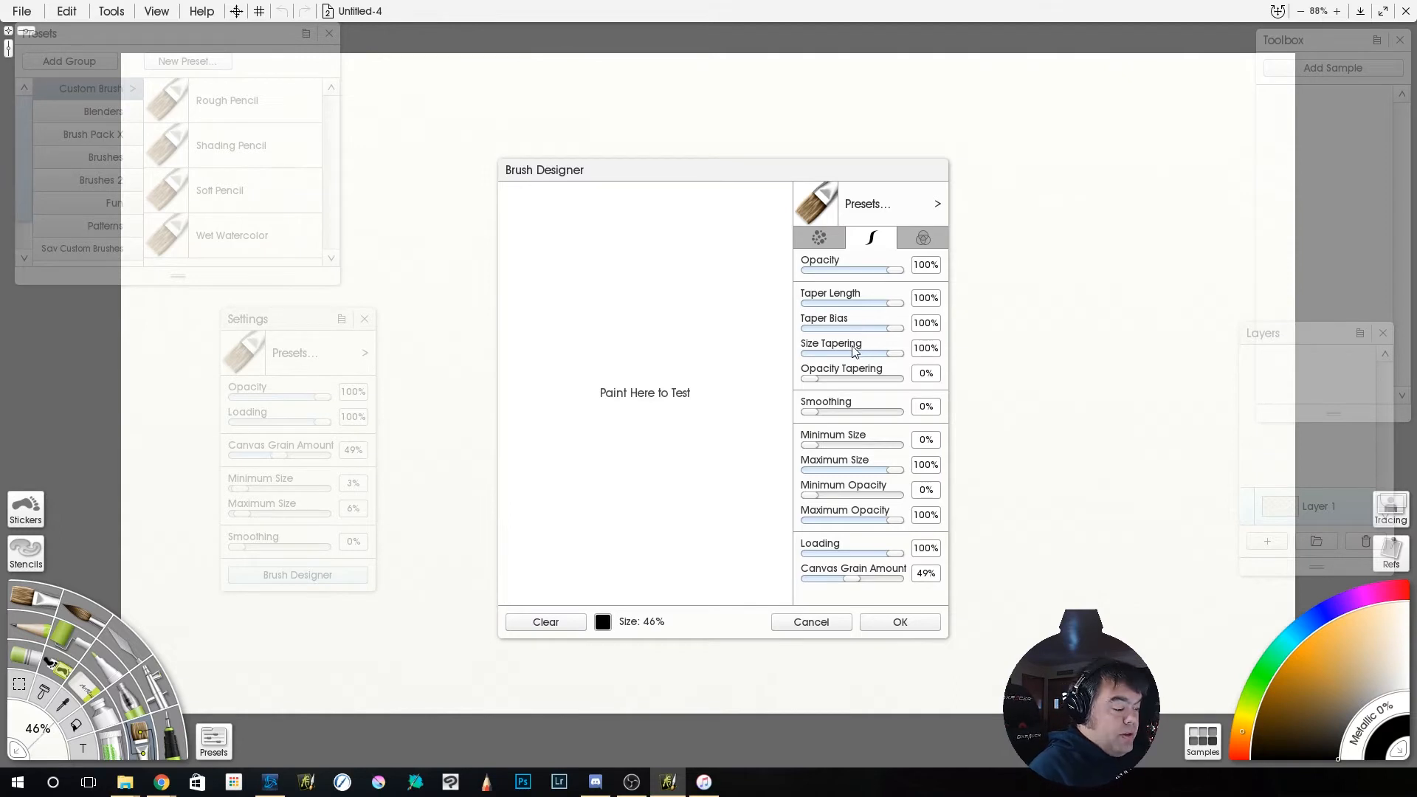
# Set Taper Bias to 50%, test it with a vertical stroke and clear the preview.
pyautogui.moveTo(896, 329); pyautogui.dragTo(849, 354)
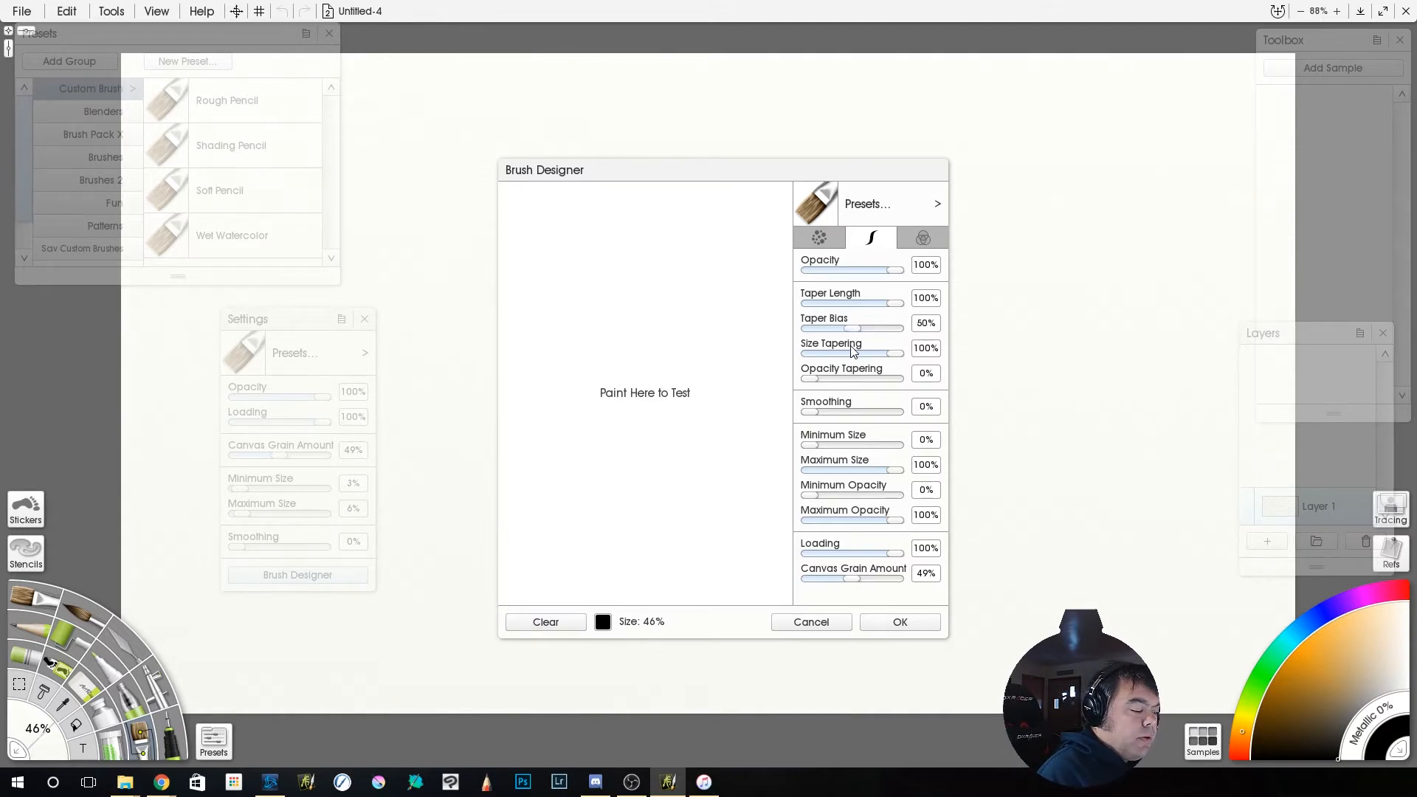
pyautogui.moveTo(636, 201); pyautogui.dragTo(628, 545)
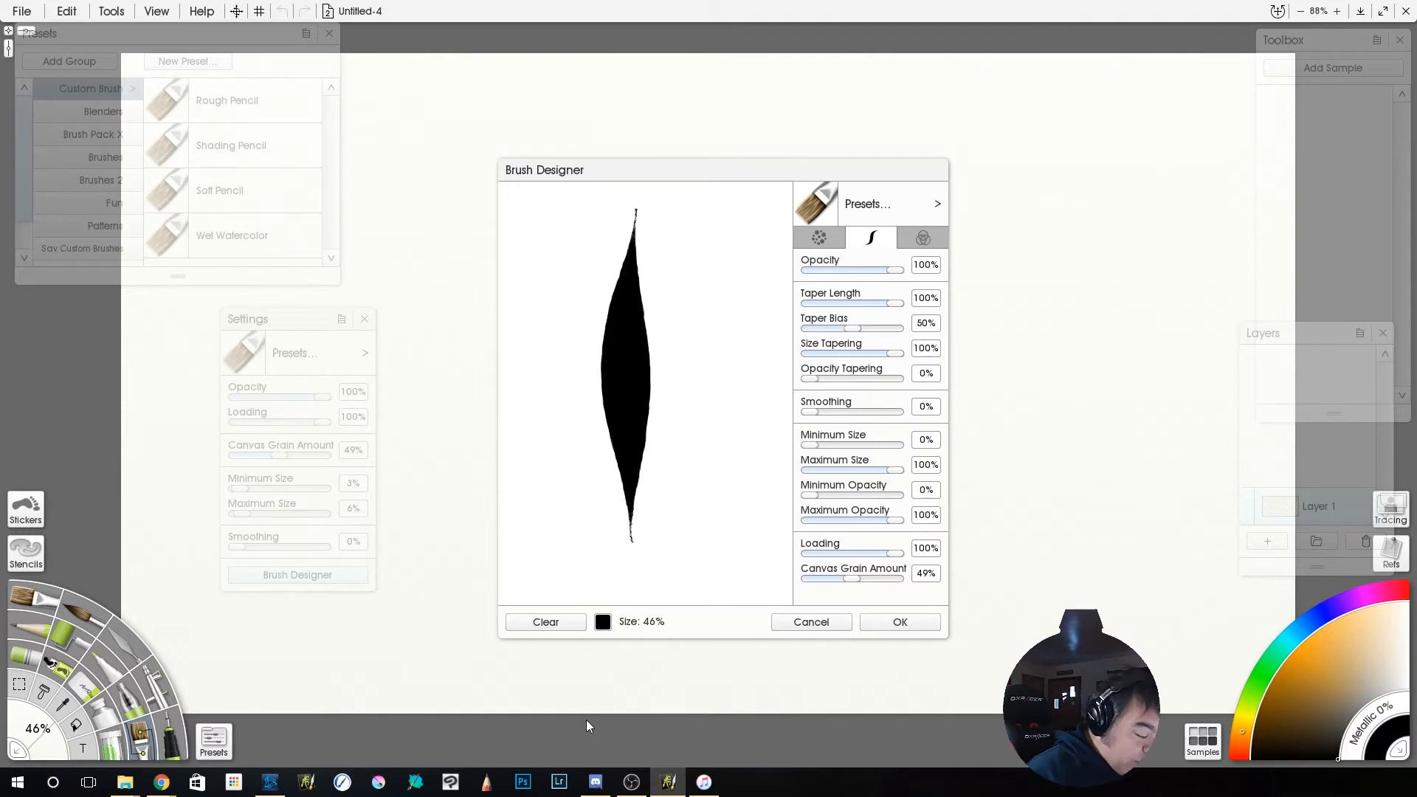
pyautogui.click(565, 628)
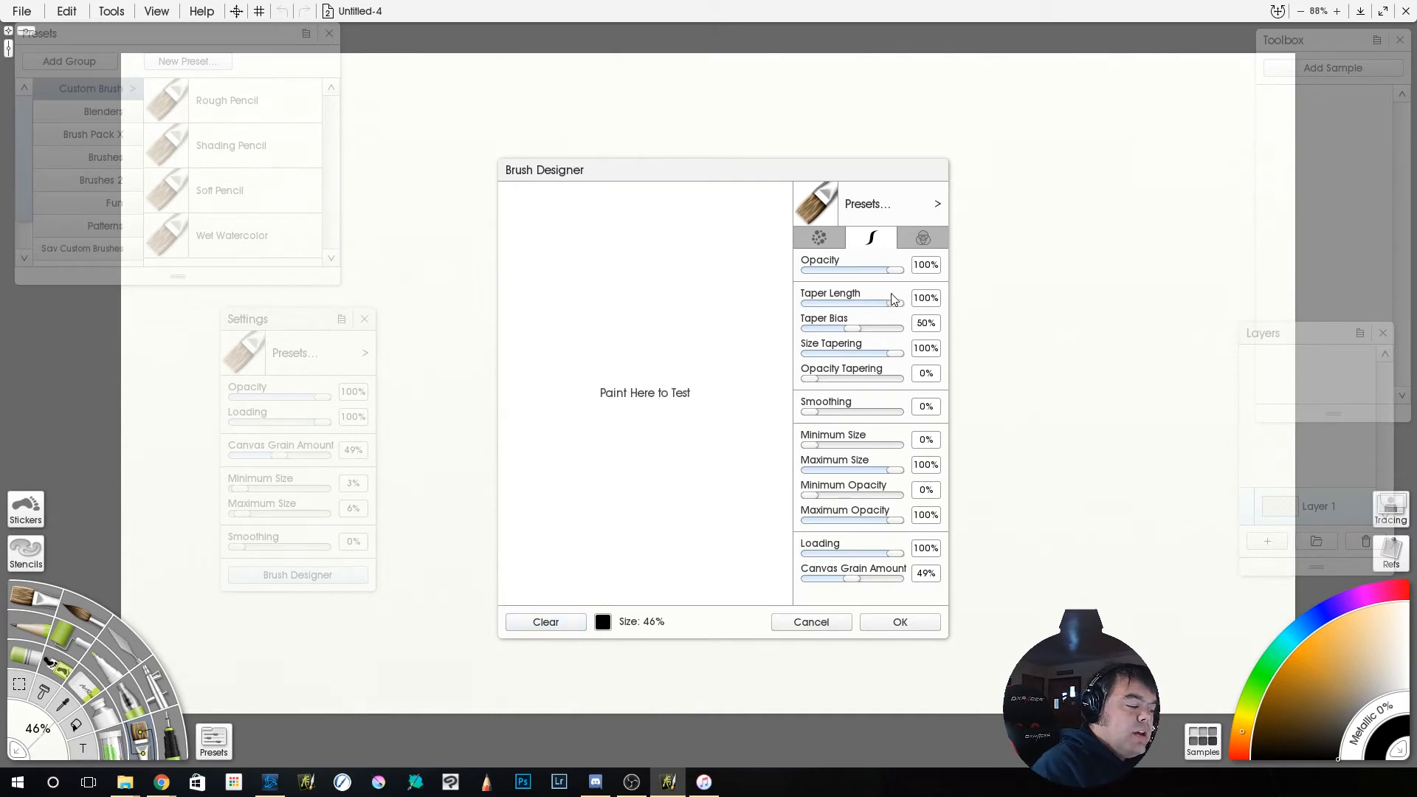
# Set Size Tapering to 0%, test it with a vertical stroke and clear the preview.
pyautogui.moveTo(900, 356); pyautogui.dragTo(805, 353)
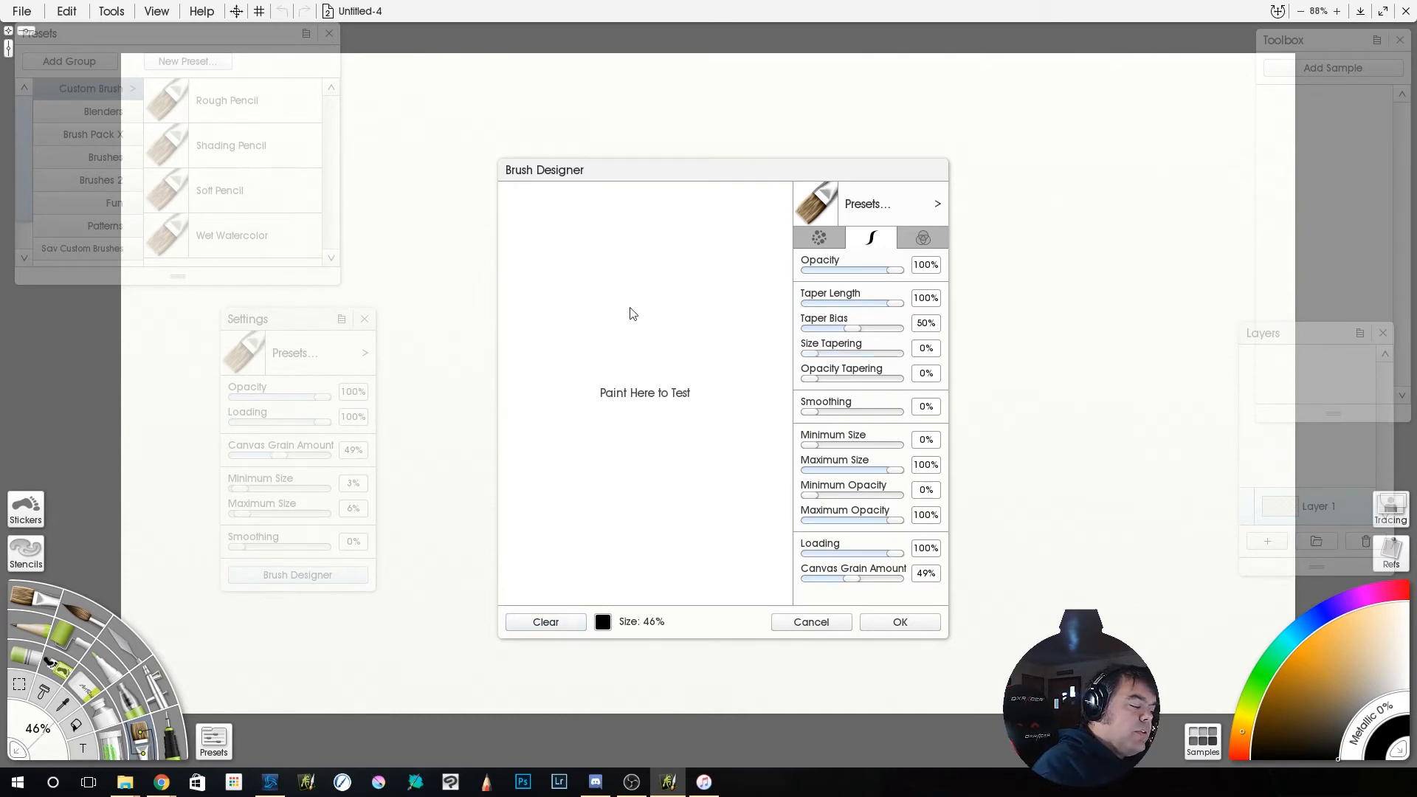
pyautogui.moveTo(650, 222)
pyautogui.mouseDown()
pyautogui.moveTo(658, 528)
pyautogui.moveTo(641, 556)
pyautogui.mouseUp()
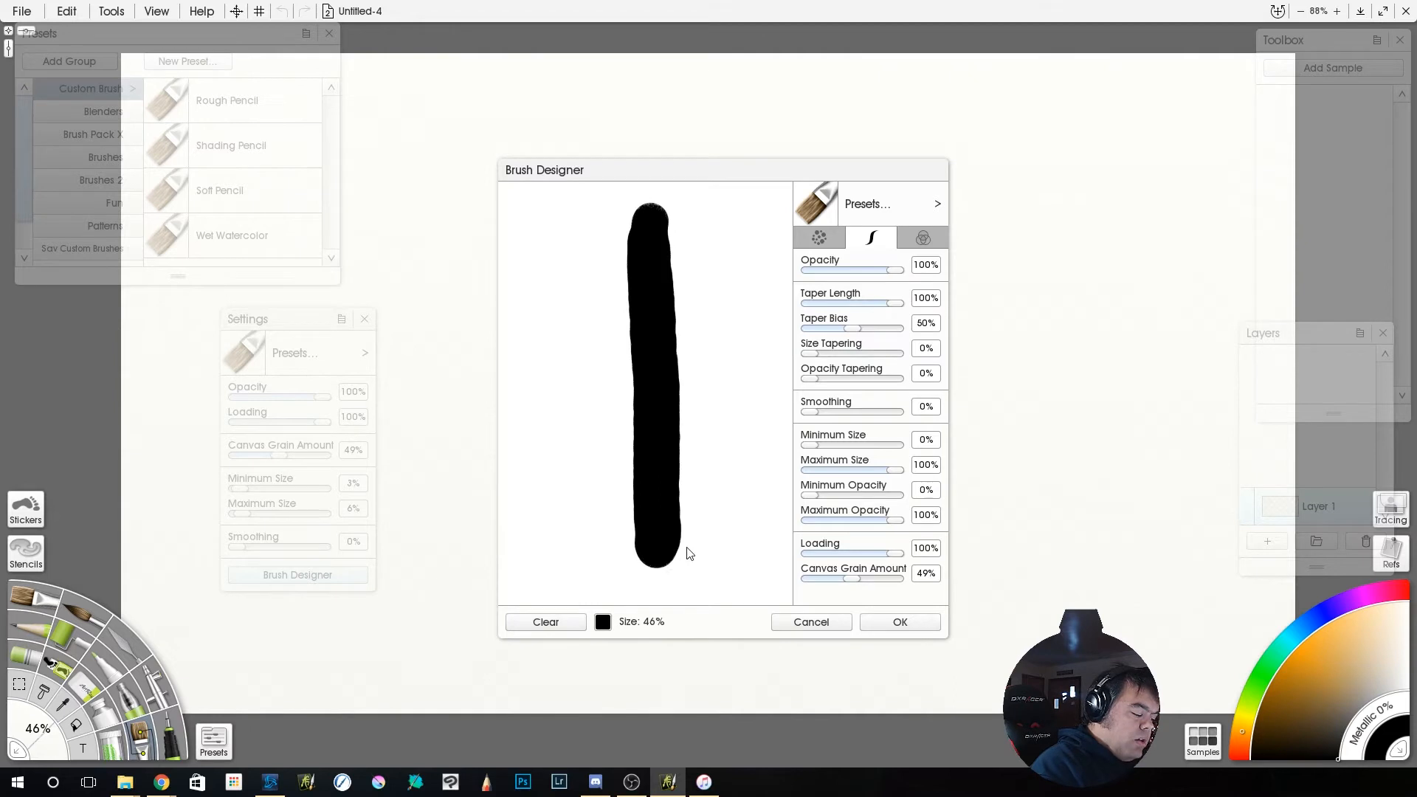
pyautogui.click(565, 623)
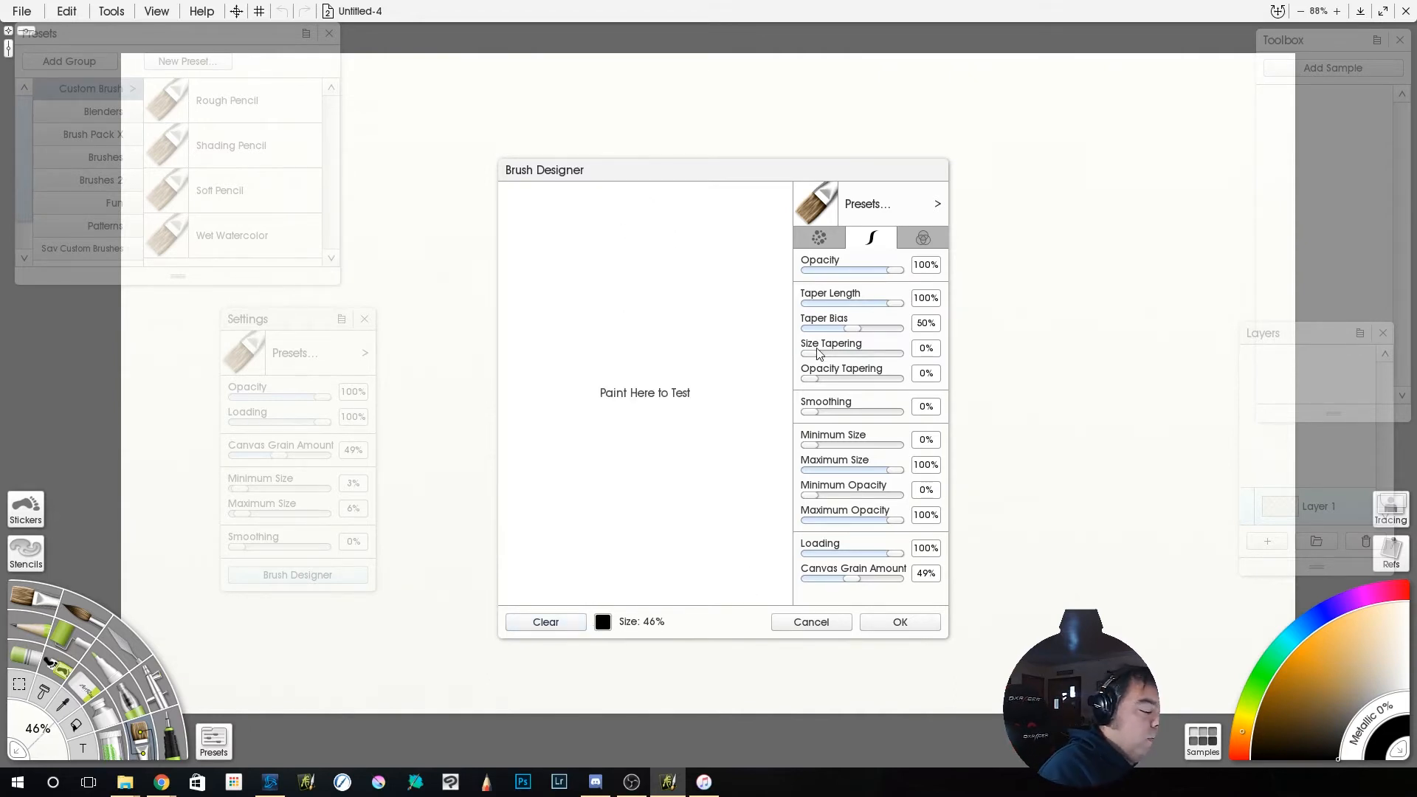
# Set Size Tapering to 40%, test it with a vertical stroke and an S-shaped stroke, and clear the preview.
pyautogui.moveTo(835, 358); pyautogui.dragTo(851, 382)
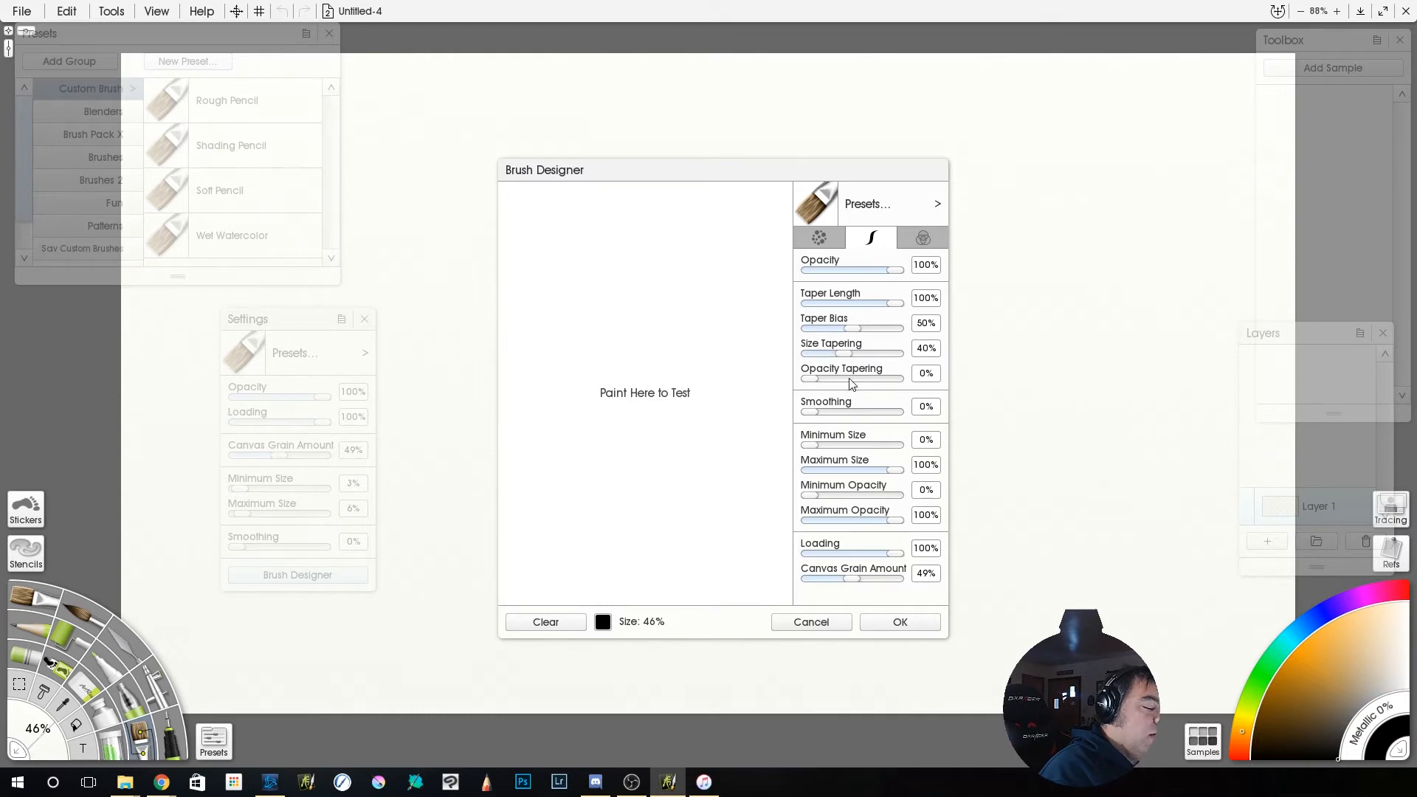
pyautogui.moveTo(632, 221); pyautogui.dragTo(637, 269)
pyautogui.moveTo(654, 488); pyautogui.dragTo(657, 524)
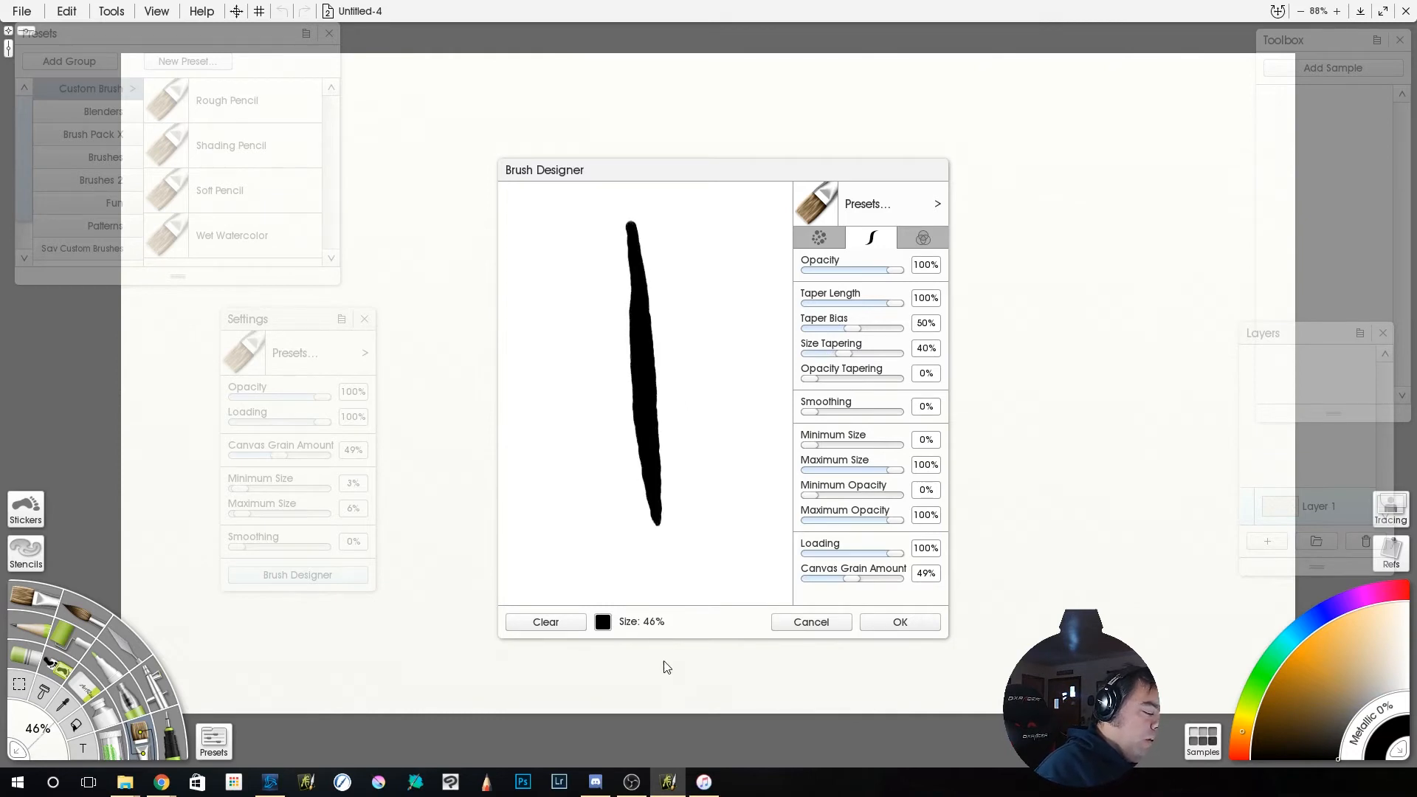
pyautogui.moveTo(565, 270)
pyautogui.mouseDown()
pyautogui.moveTo(585, 445)
pyautogui.moveTo(554, 602)
pyautogui.mouseUp()
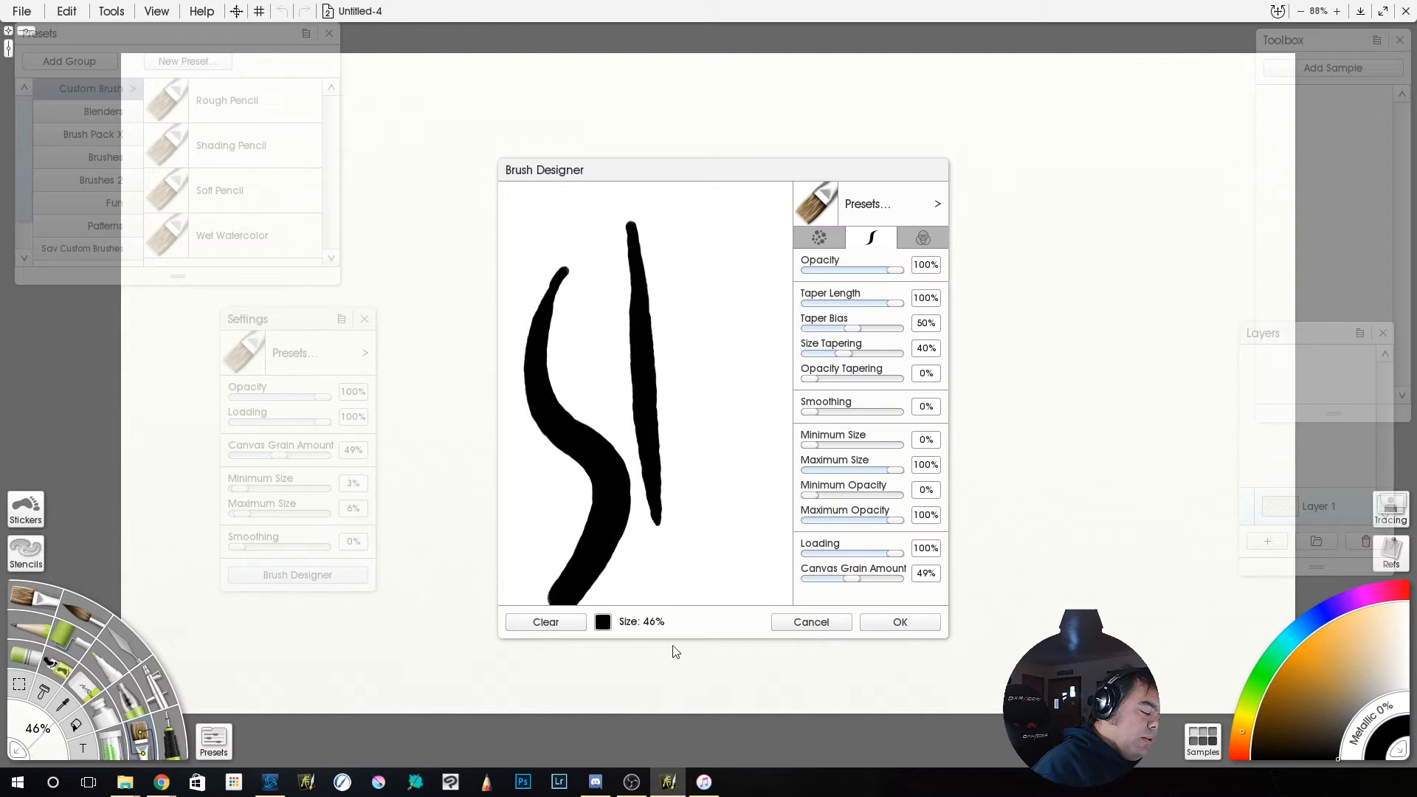
pyautogui.click(546, 624)
# Set Size Tapering to 72% and test it with two crossing S-shaped strokes in the preview.
pyautogui.moveTo(846, 362); pyautogui.dragTo(877, 368)
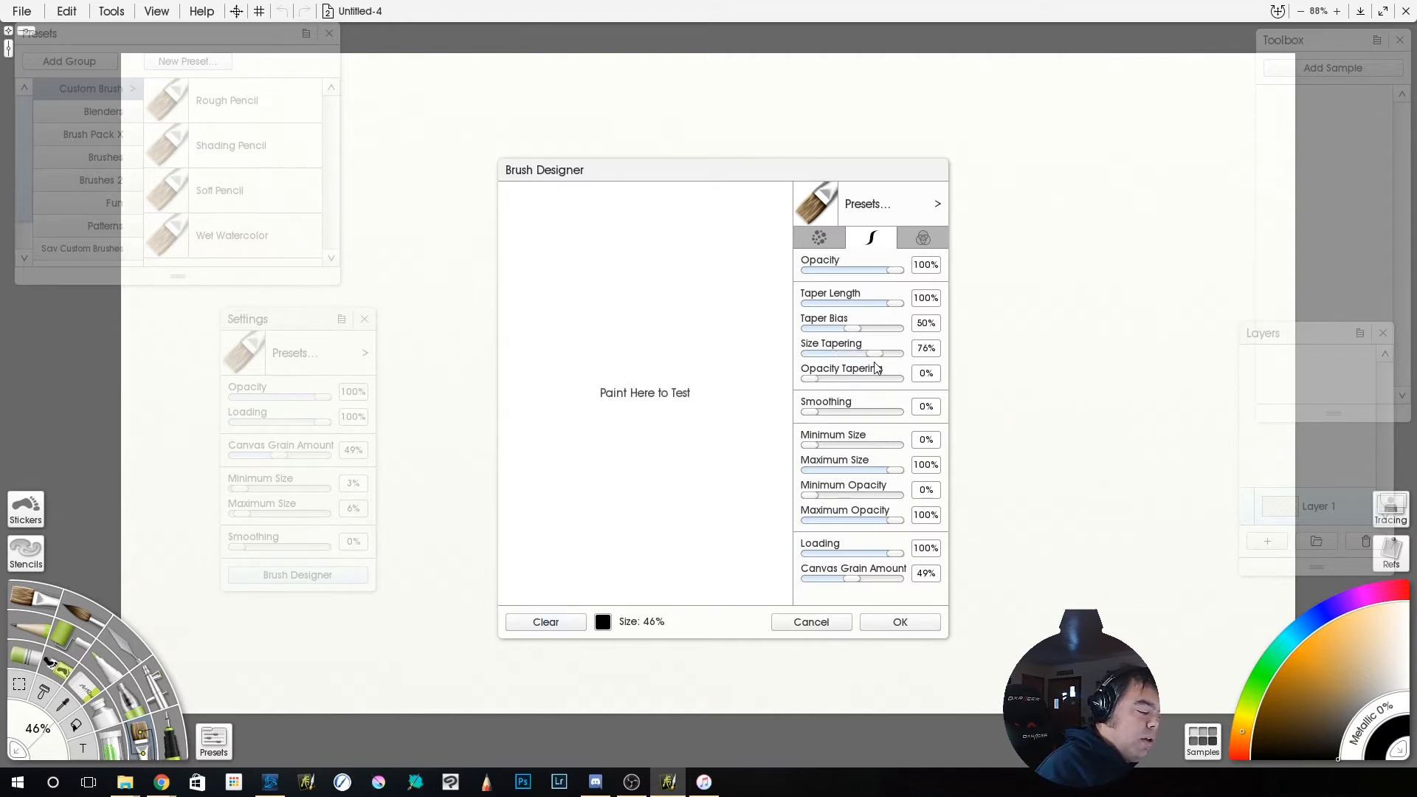
pyautogui.moveTo(711, 214)
pyautogui.mouseDown()
pyautogui.moveTo(652, 473)
pyautogui.moveTo(585, 519)
pyautogui.mouseUp()
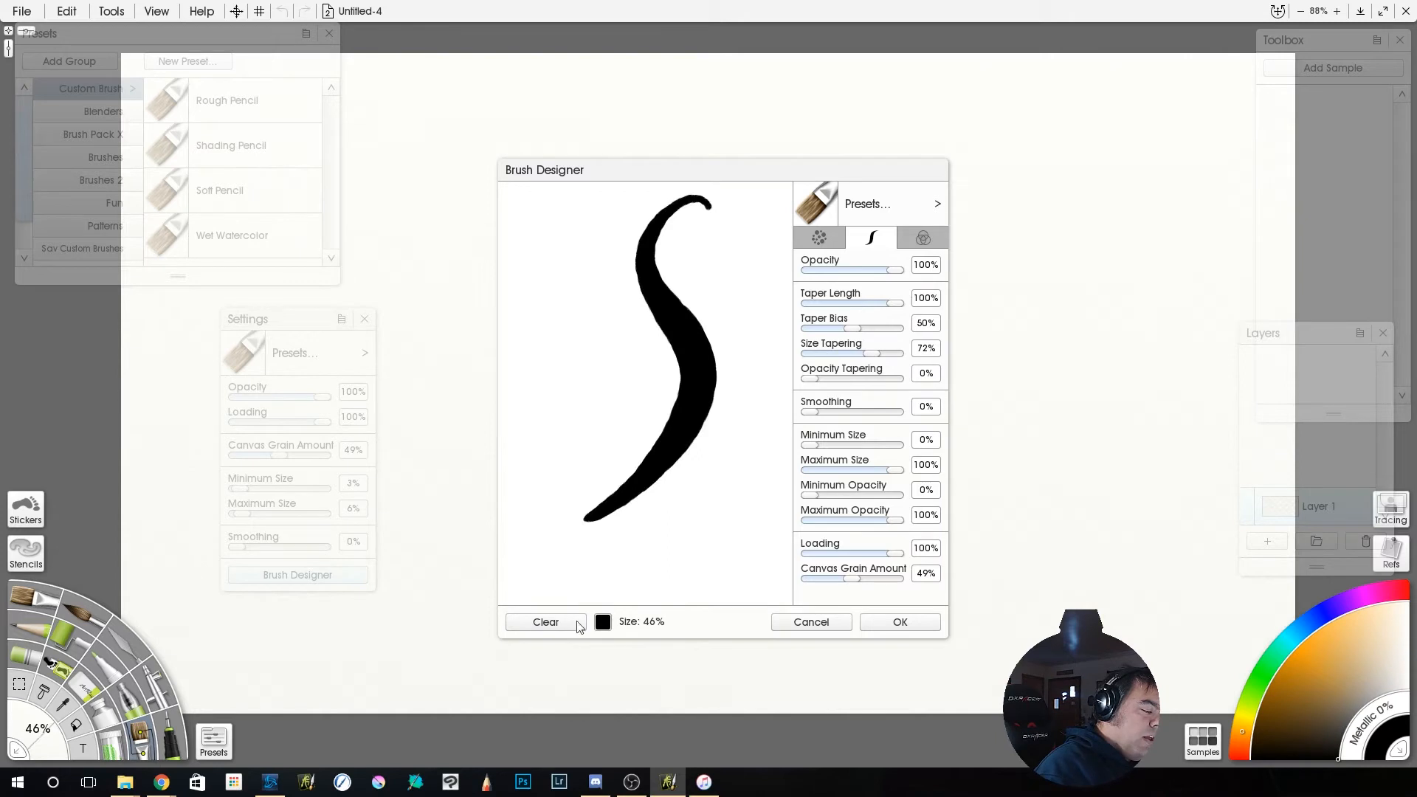
pyautogui.moveTo(617, 332); pyautogui.dragTo(636, 573)
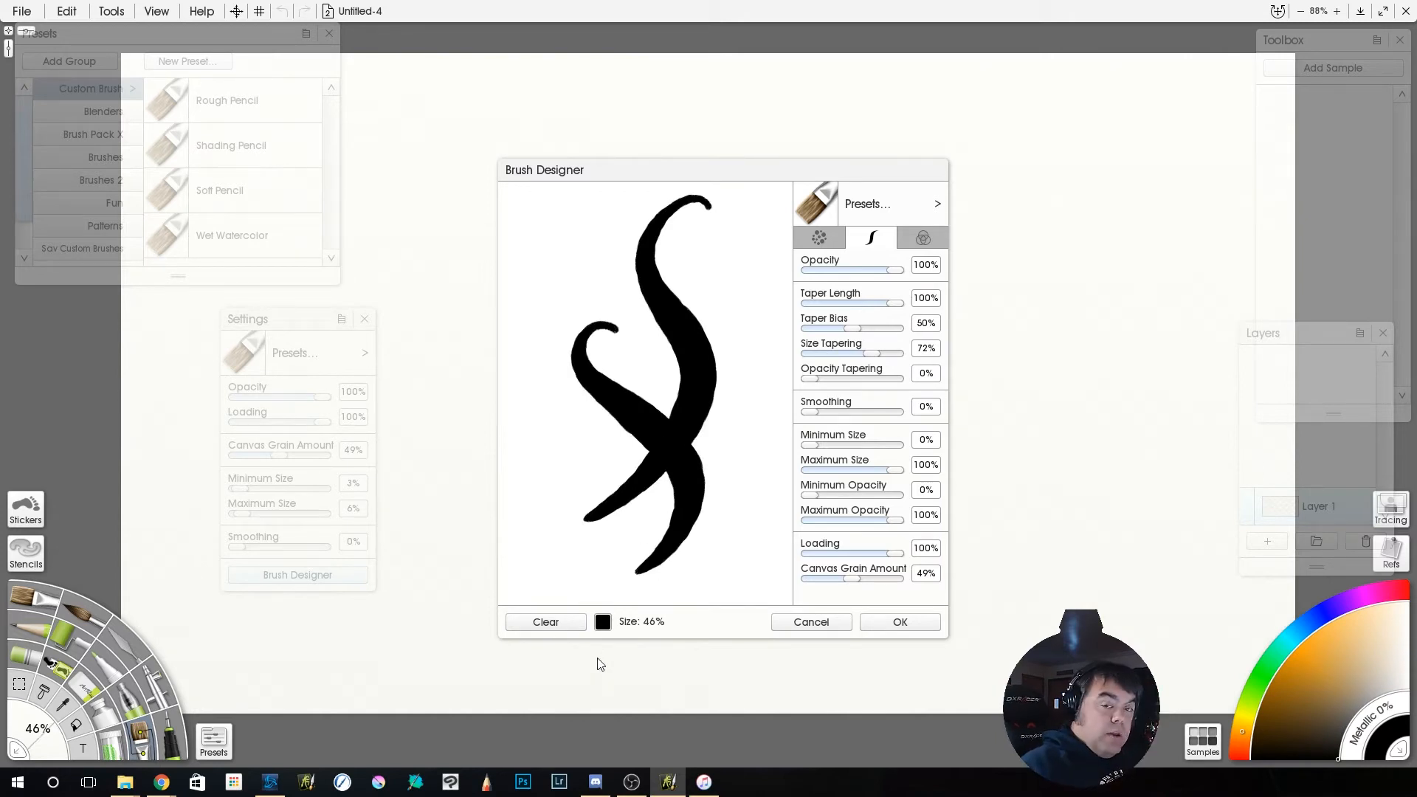
# Compare Taper Bias at 76% and at 27% with an S-shaped stroke each, clearing the preview before each stroke.
pyautogui.moveTo(855, 329); pyautogui.dragTo(883, 334)
pyautogui.click(546, 622)
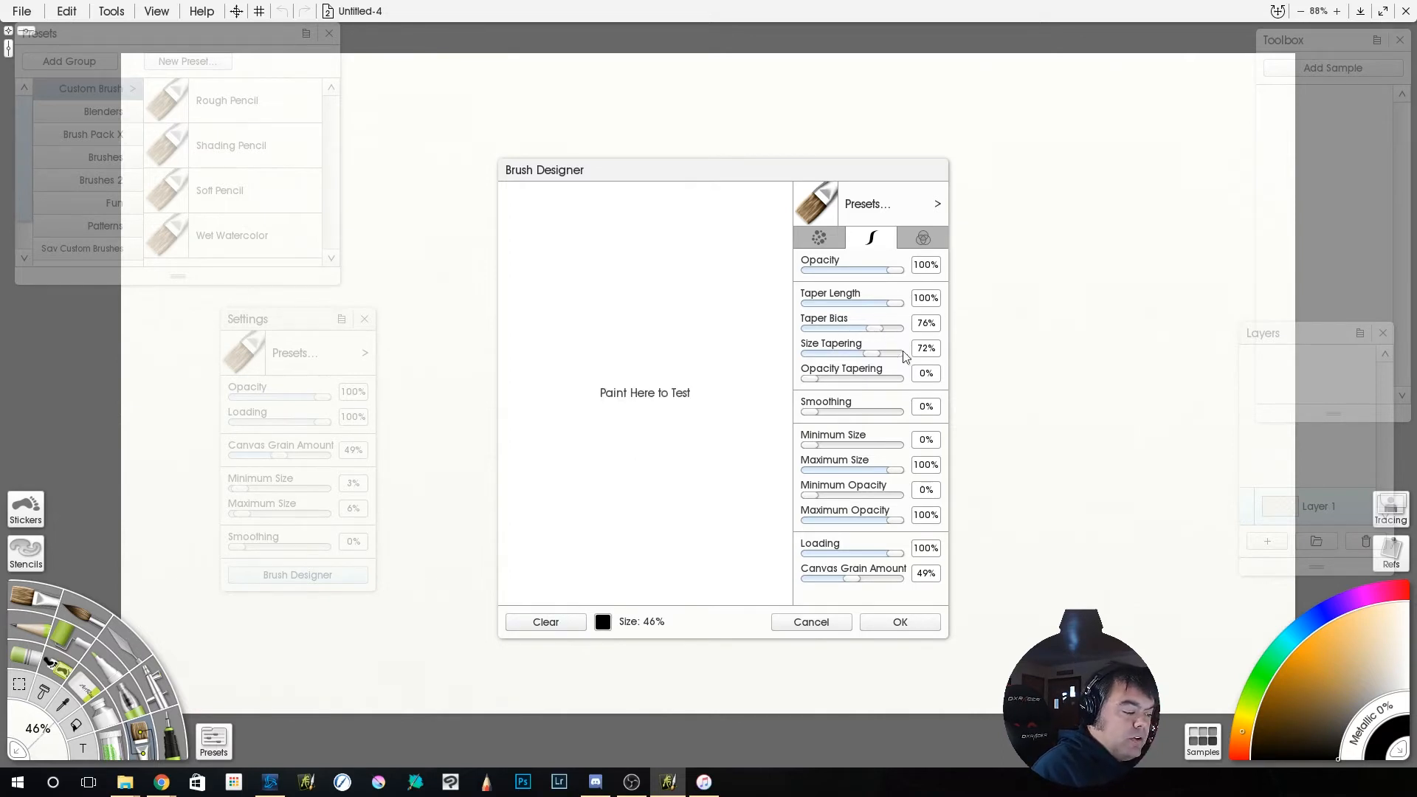
pyautogui.moveTo(659, 233)
pyautogui.mouseDown()
pyautogui.moveTo(598, 316)
pyautogui.moveTo(624, 541)
pyautogui.mouseUp()
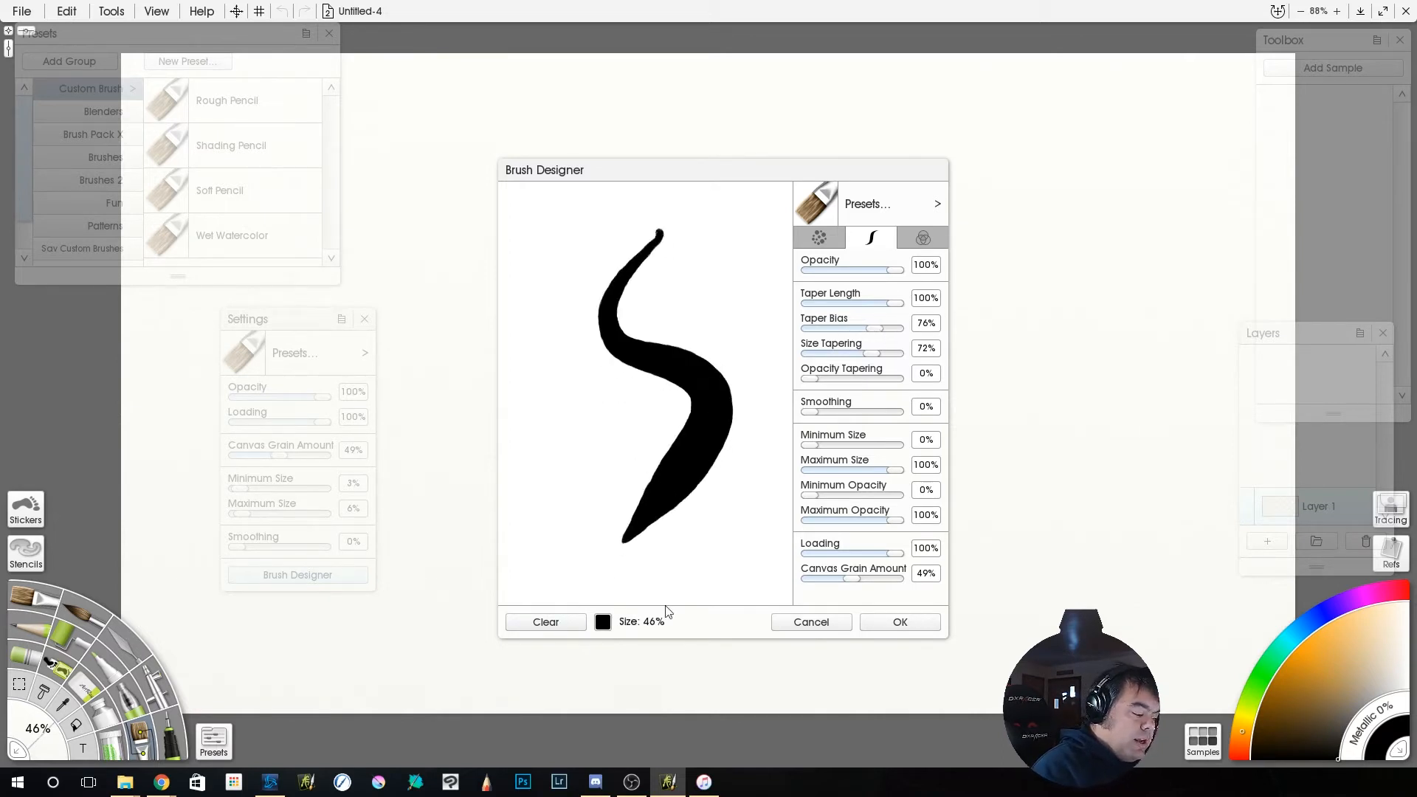
pyautogui.click(546, 623)
pyautogui.moveTo(876, 329); pyautogui.dragTo(827, 348)
pyautogui.moveTo(696, 223)
pyautogui.mouseDown()
pyautogui.moveTo(702, 391)
pyautogui.moveTo(565, 521)
pyautogui.mouseUp()
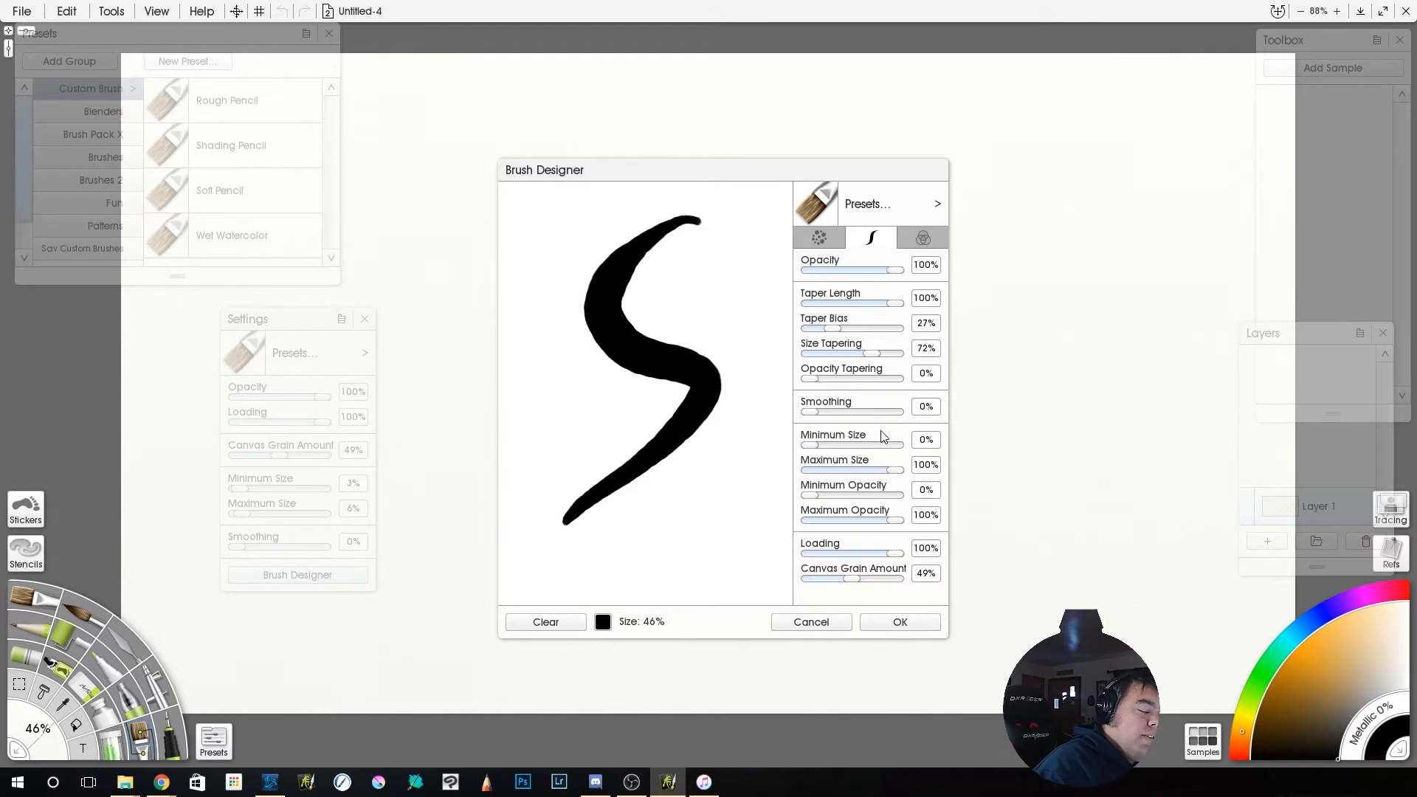
# Set Opacity Tapering to 100%, test it with an S-shaped stroke and a short hook on a cleared preview, and clear the preview again.
pyautogui.moveTo(812, 379); pyautogui.dragTo(900, 378)
pyautogui.click(526, 624)
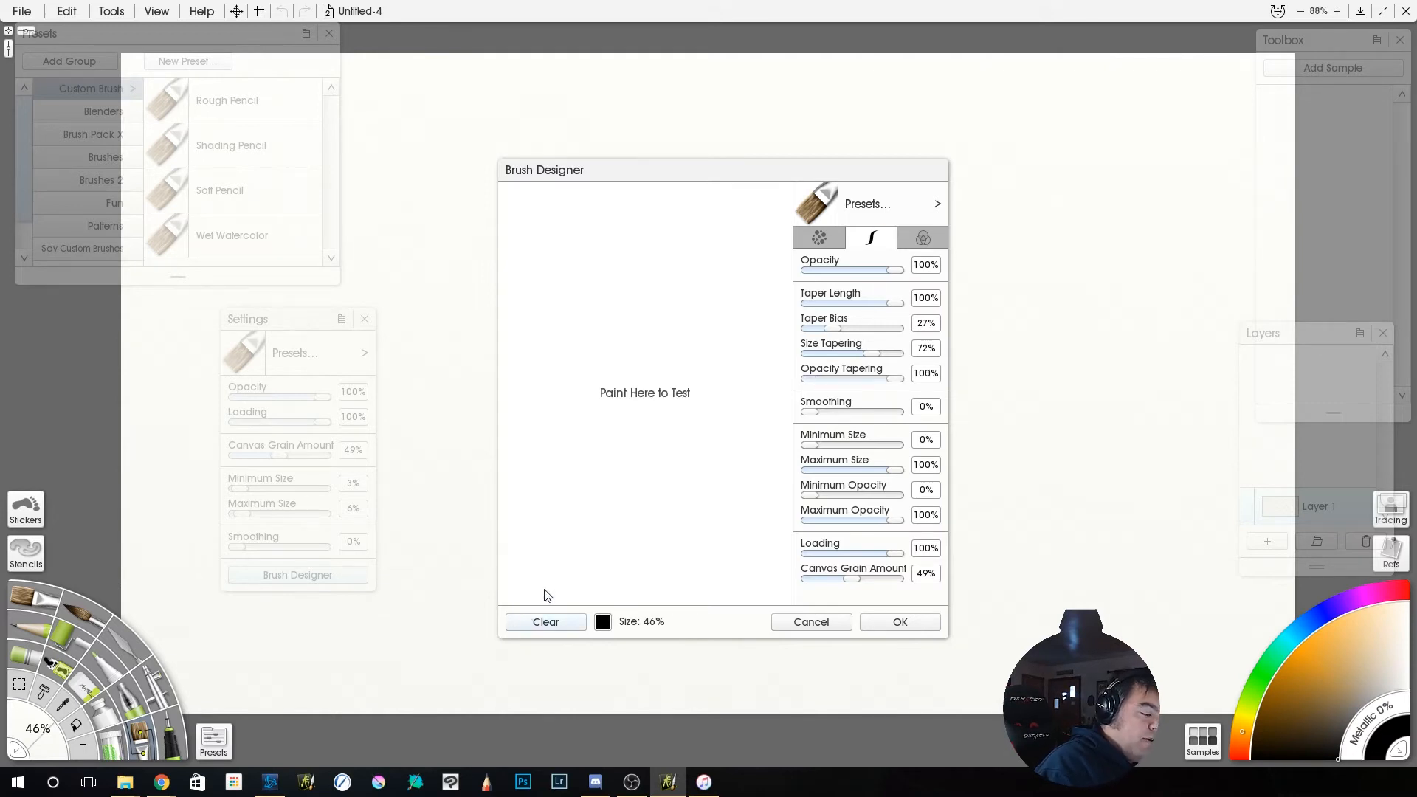
pyautogui.moveTo(702, 245)
pyautogui.mouseDown()
pyautogui.moveTo(613, 363)
pyautogui.moveTo(631, 491)
pyautogui.mouseUp()
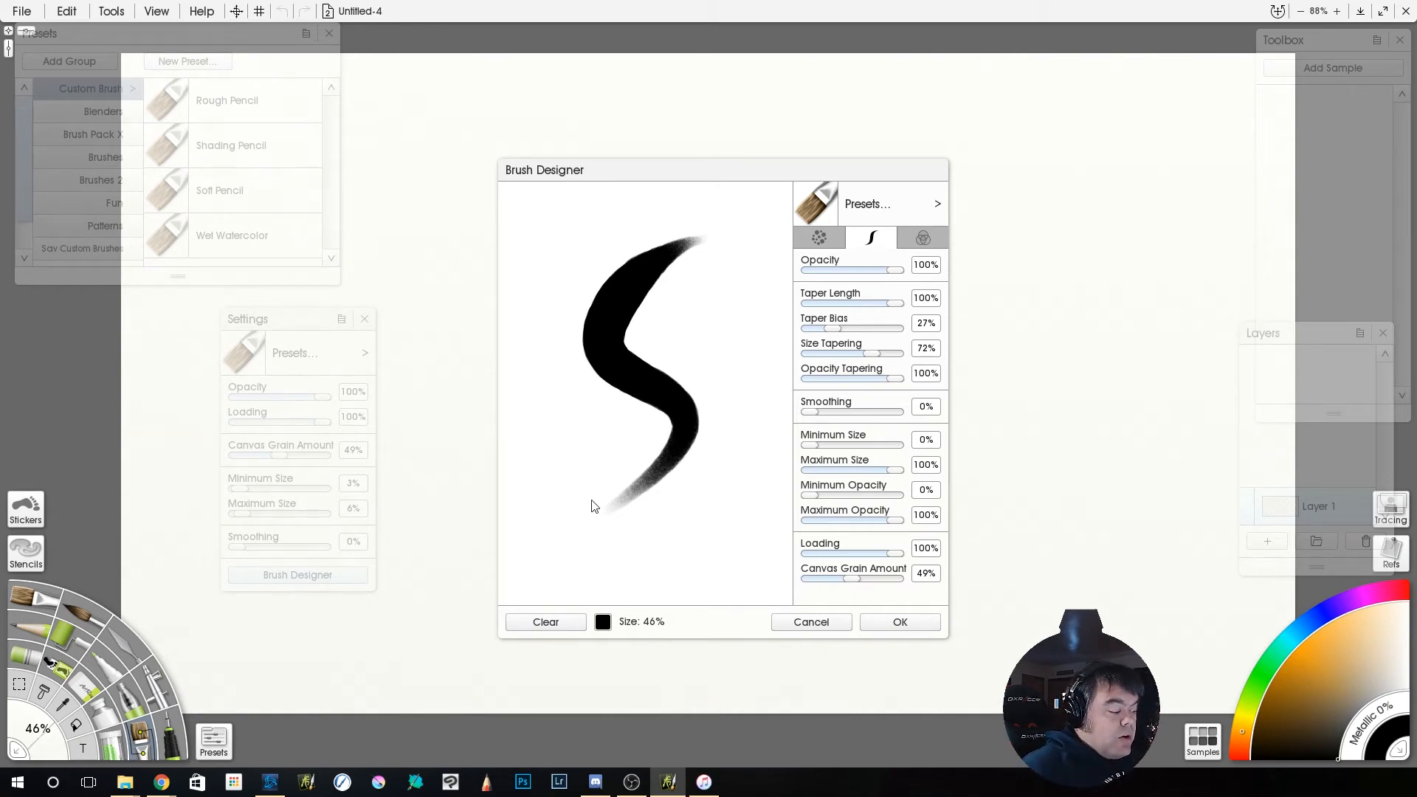
pyautogui.moveTo(579, 429); pyautogui.dragTo(628, 478)
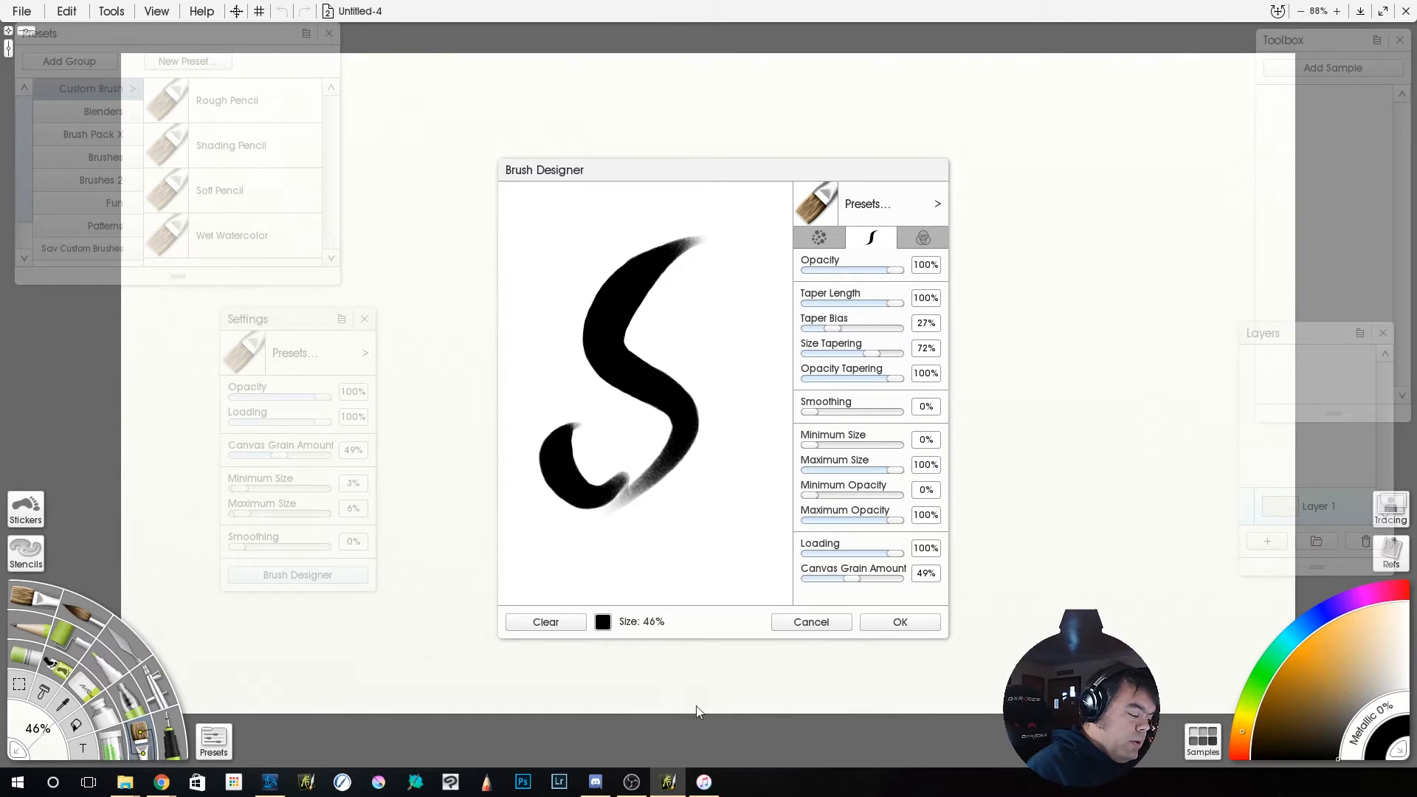
pyautogui.click(563, 625)
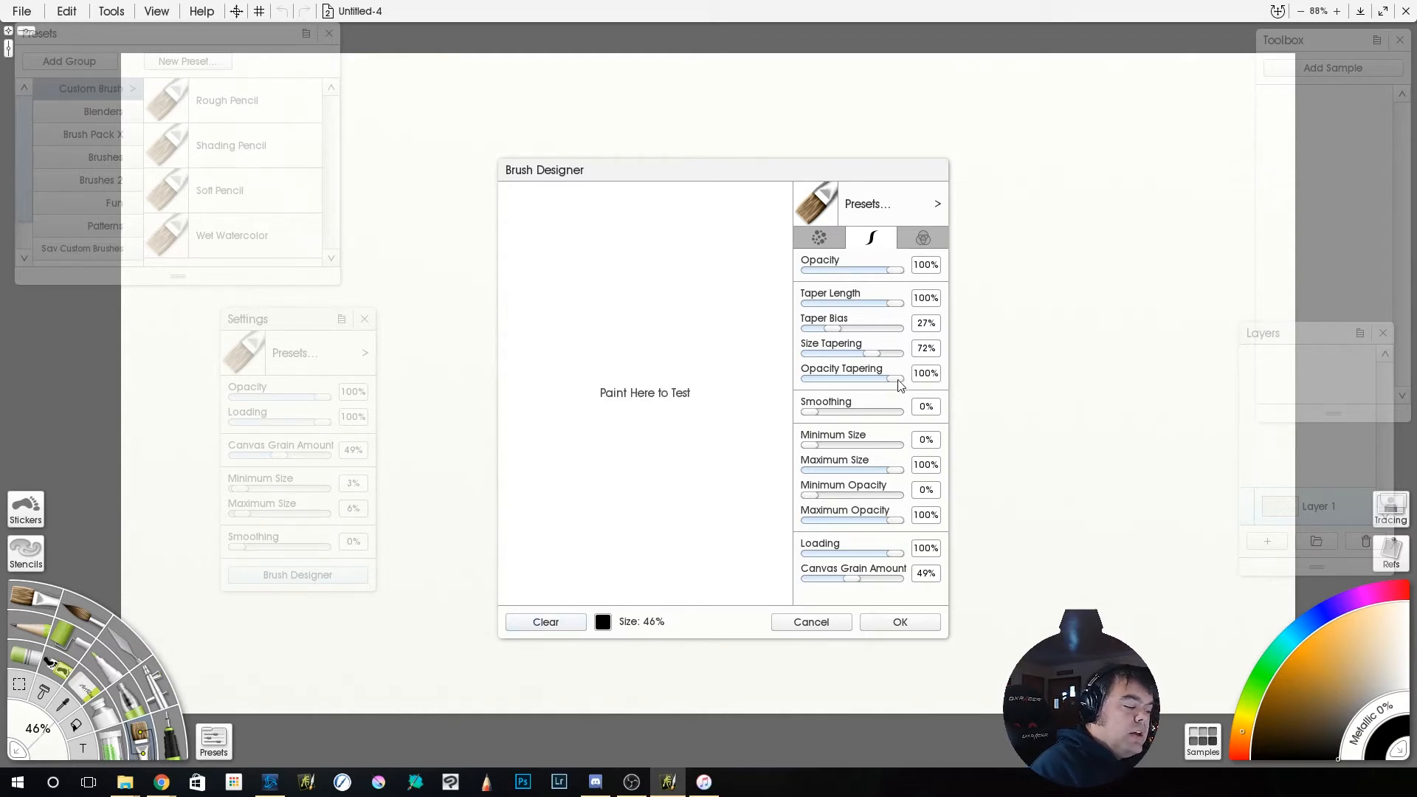
# Set Size Tapering to 100%, Taper Bias to 22% and Taper Length to 0%, test with a slanted stroke and clear the preview.
pyautogui.moveTo(842, 341); pyautogui.dragTo(907, 353)
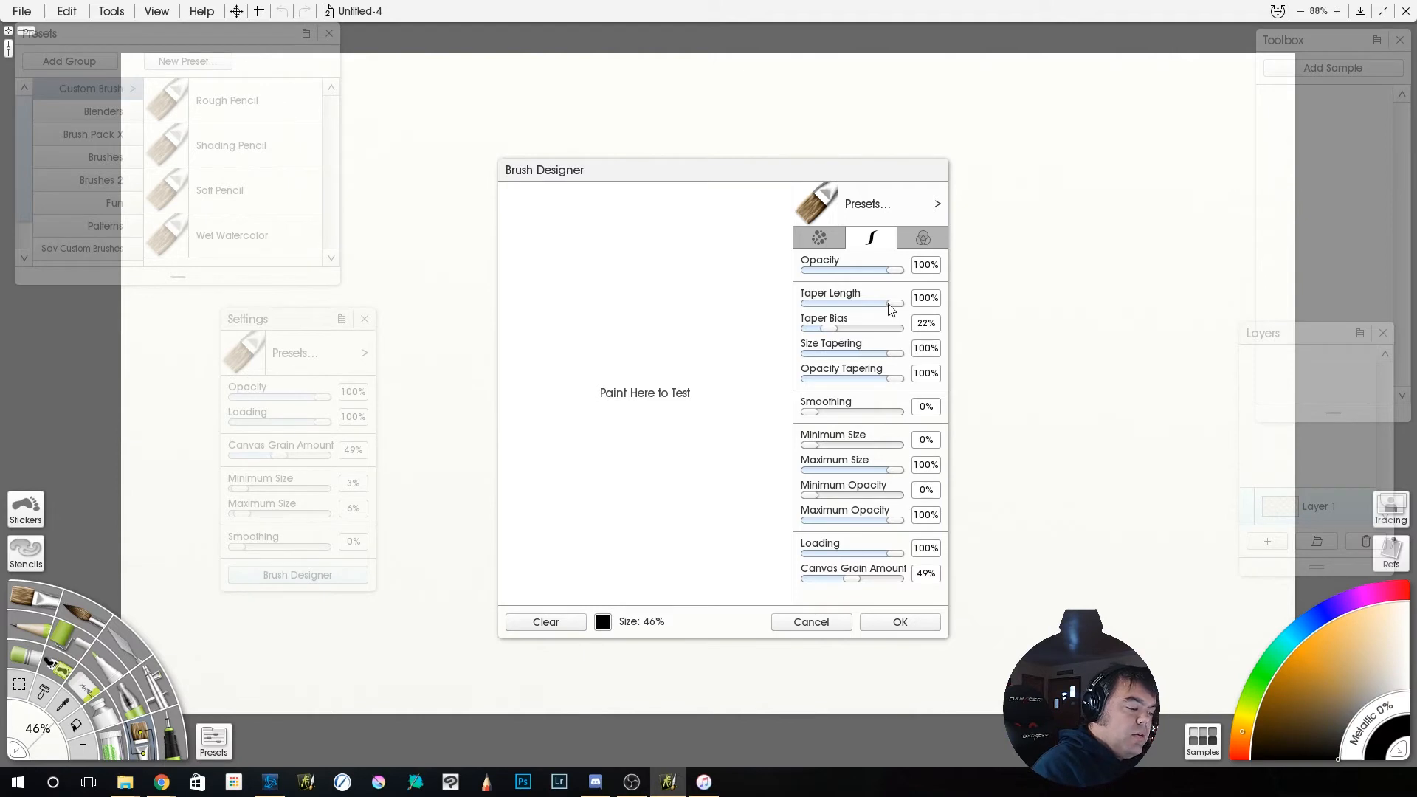
pyautogui.moveTo(897, 305); pyautogui.dragTo(799, 305)
pyautogui.moveTo(677, 244)
pyautogui.mouseDown()
pyautogui.moveTo(649, 393)
pyautogui.moveTo(589, 546)
pyautogui.mouseUp()
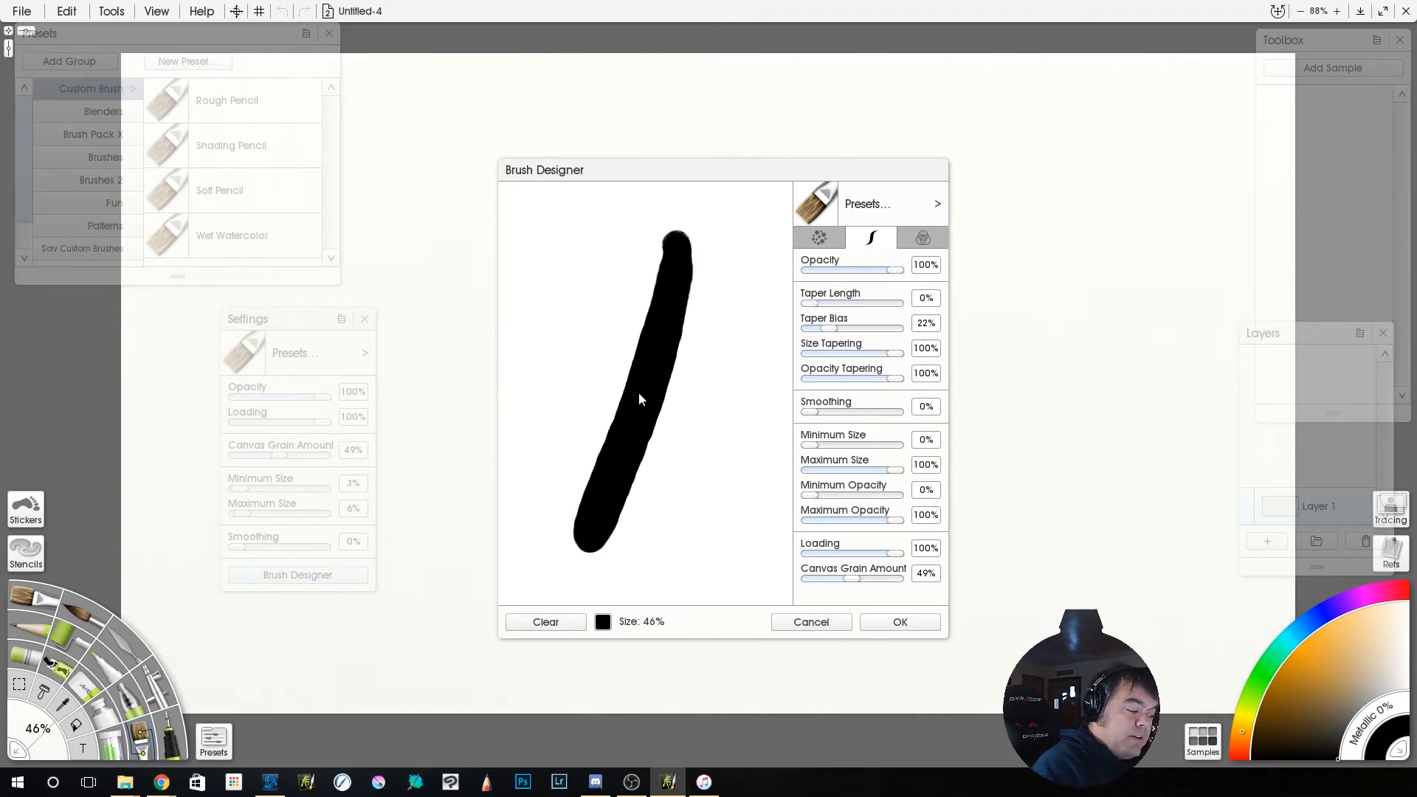
pyautogui.click(579, 622)
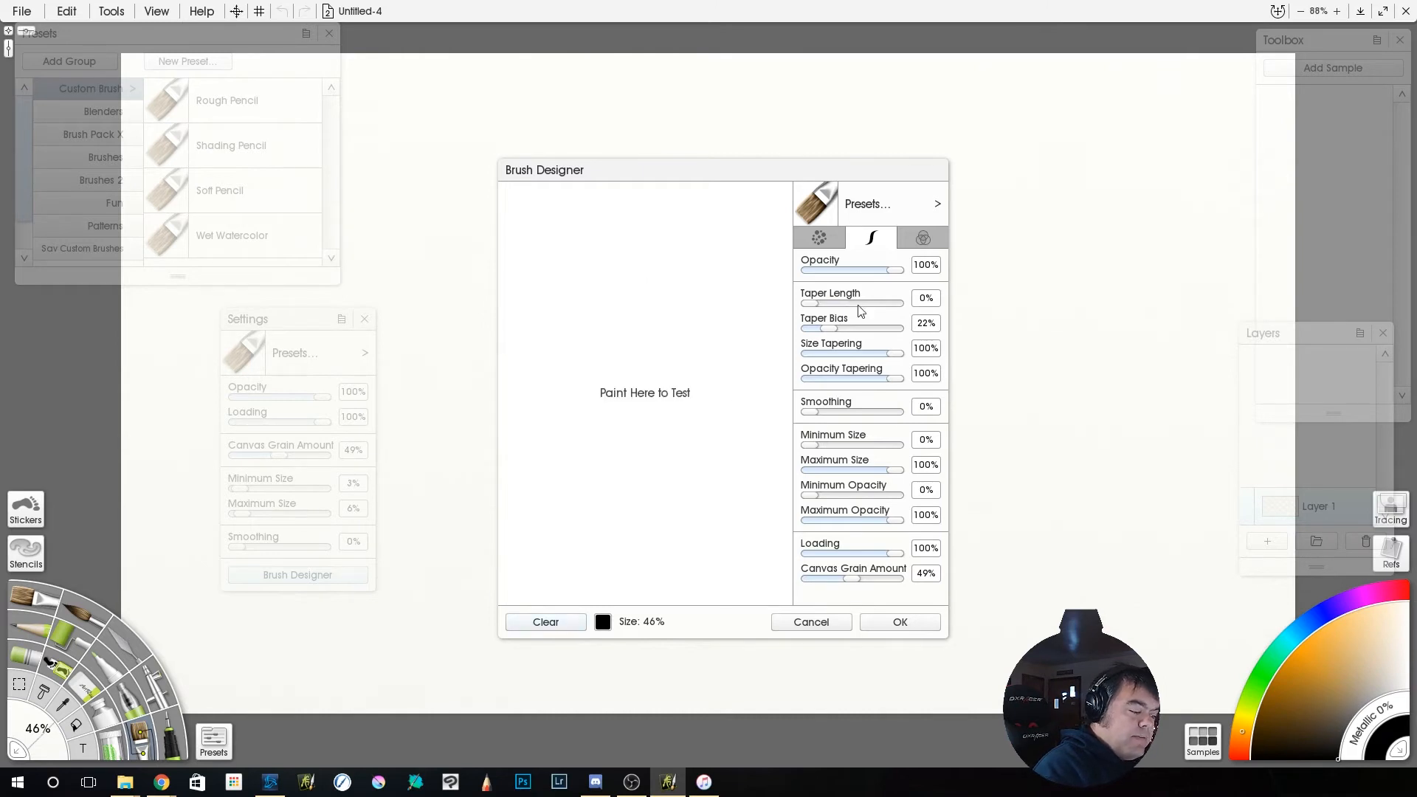
# Set Taper Bias to 0% and Taper Length to 100%, test with several straight and looping strokes, and clear the preview.
pyautogui.moveTo(837, 328); pyautogui.dragTo(784, 349)
pyautogui.moveTo(812, 303); pyautogui.dragTo(933, 299)
pyautogui.moveTo(694, 242); pyautogui.dragTo(632, 489)
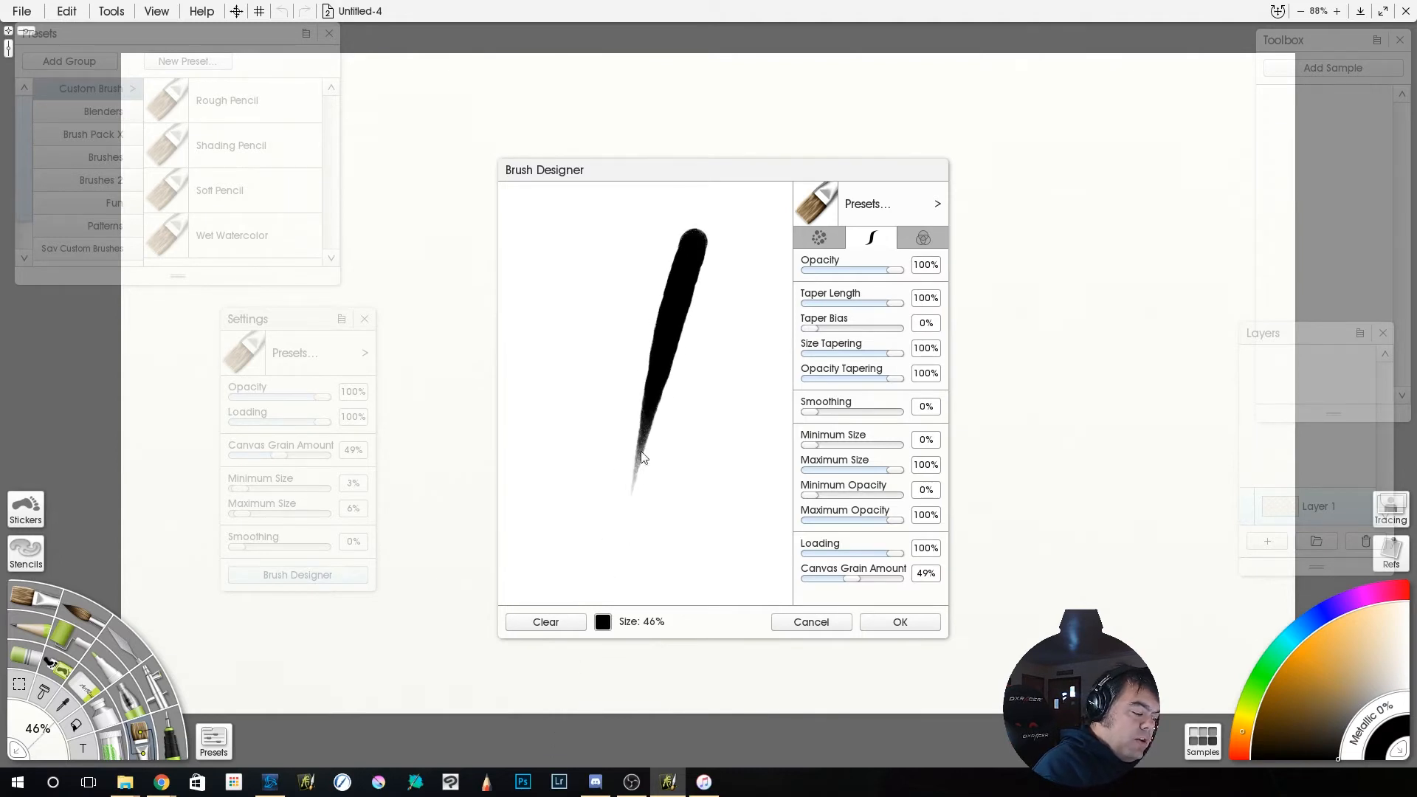
pyautogui.moveTo(617, 521)
pyautogui.mouseDown()
pyautogui.moveTo(664, 480)
pyautogui.moveTo(693, 511)
pyautogui.mouseUp()
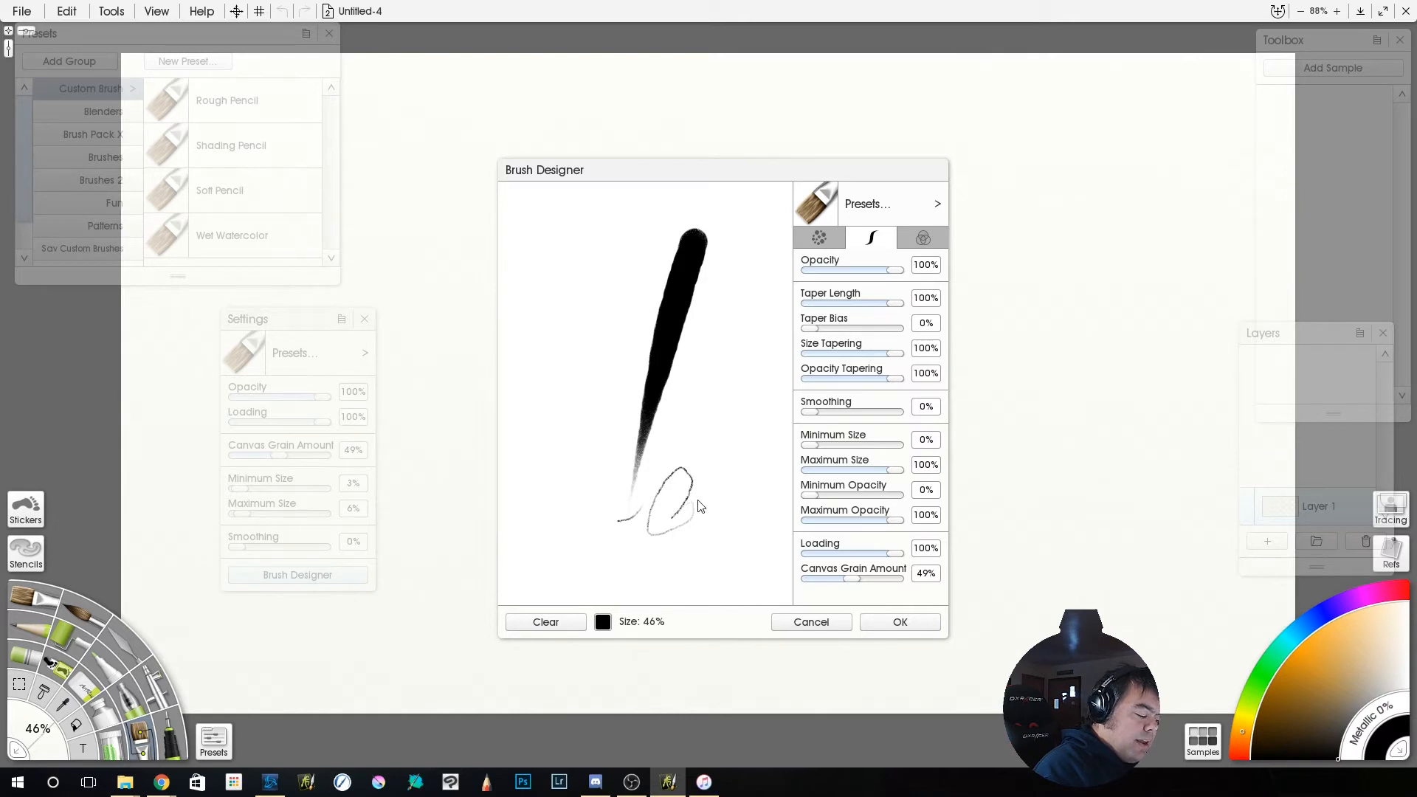
pyautogui.moveTo(623, 208); pyautogui.dragTo(588, 476)
pyautogui.moveTo(580, 562); pyautogui.dragTo(581, 581)
pyautogui.click(561, 624)
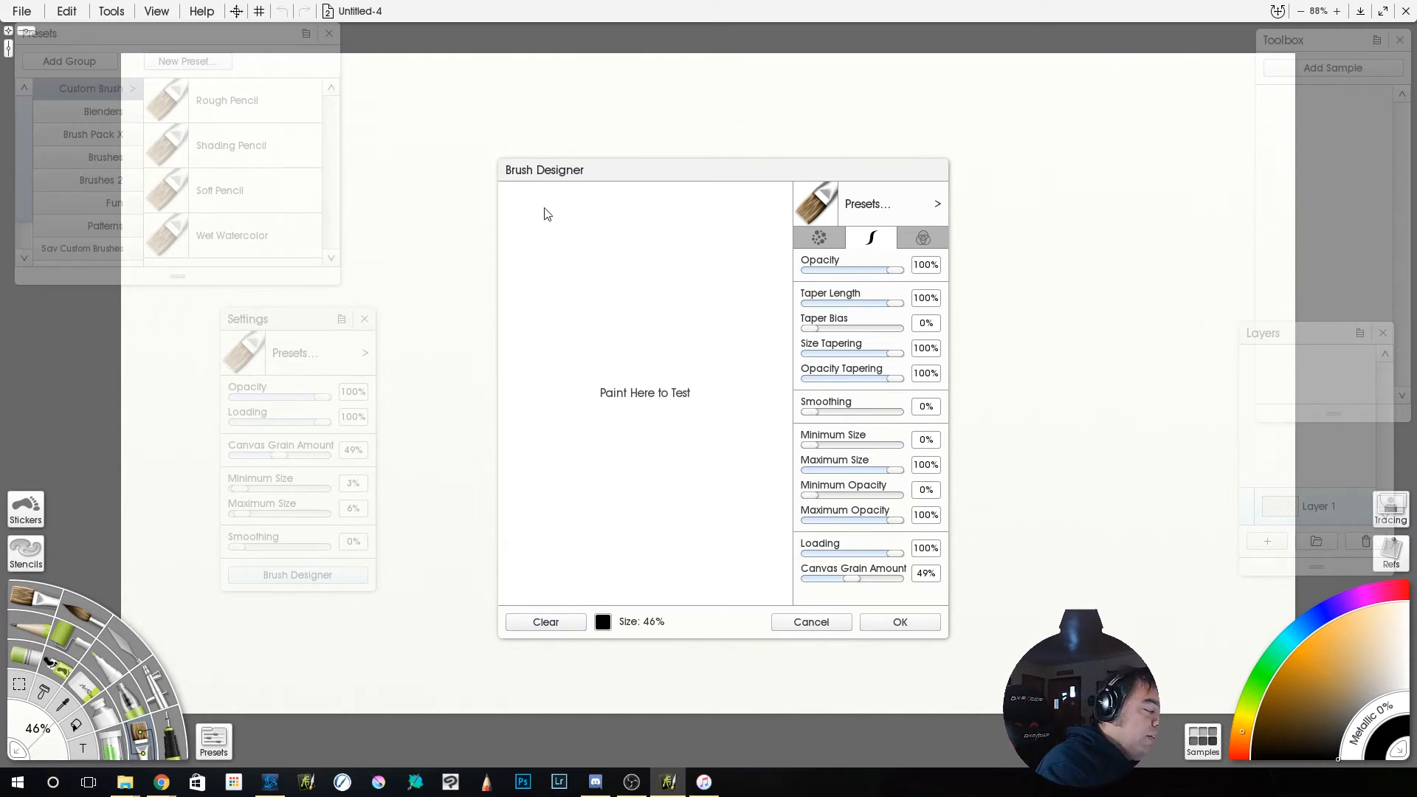
# Test the tapering with one long vertical stroke and three short dabs beside it, and clear the preview.
pyautogui.moveTo(538, 214); pyautogui.dragTo(555, 564)
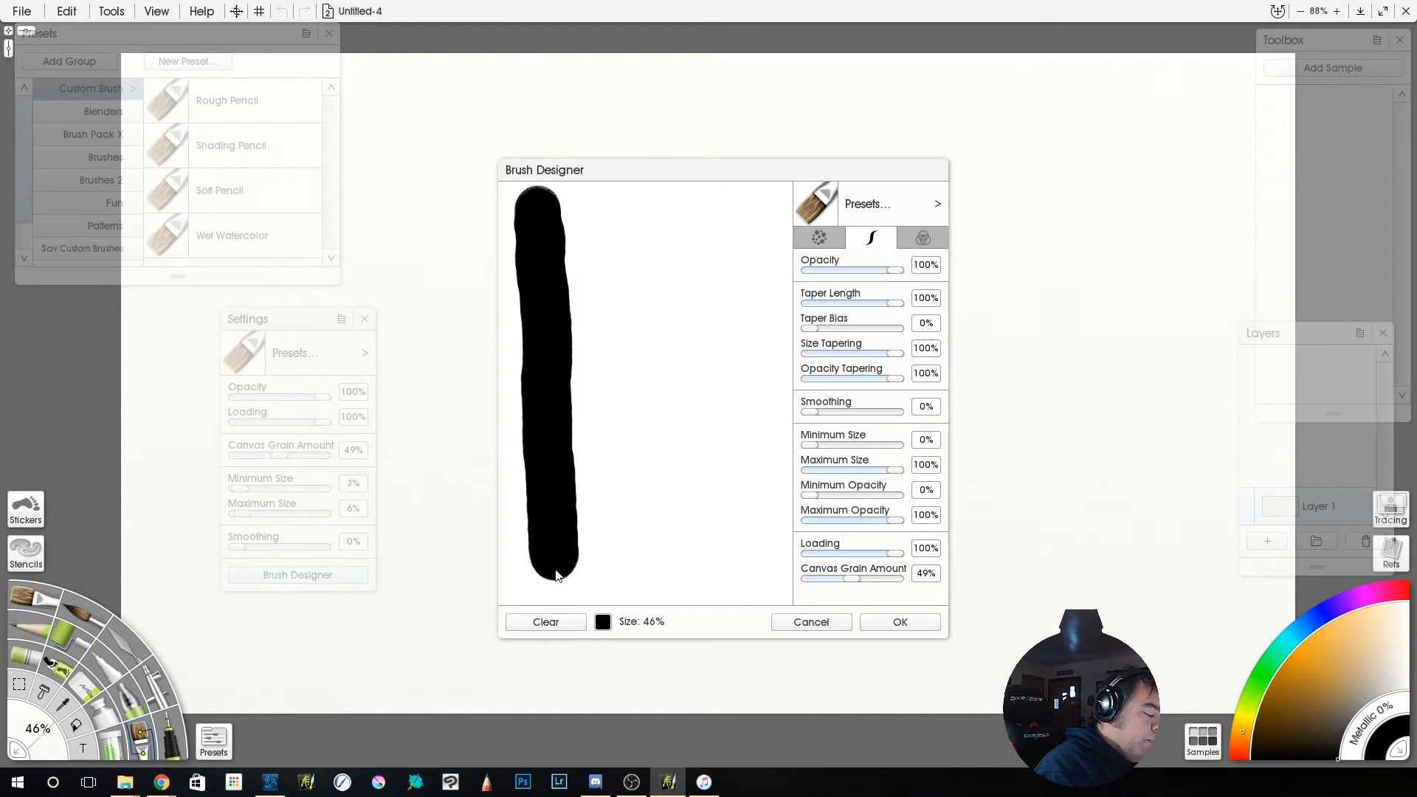
pyautogui.click(624, 207)
pyautogui.click(629, 291)
pyautogui.click(634, 355)
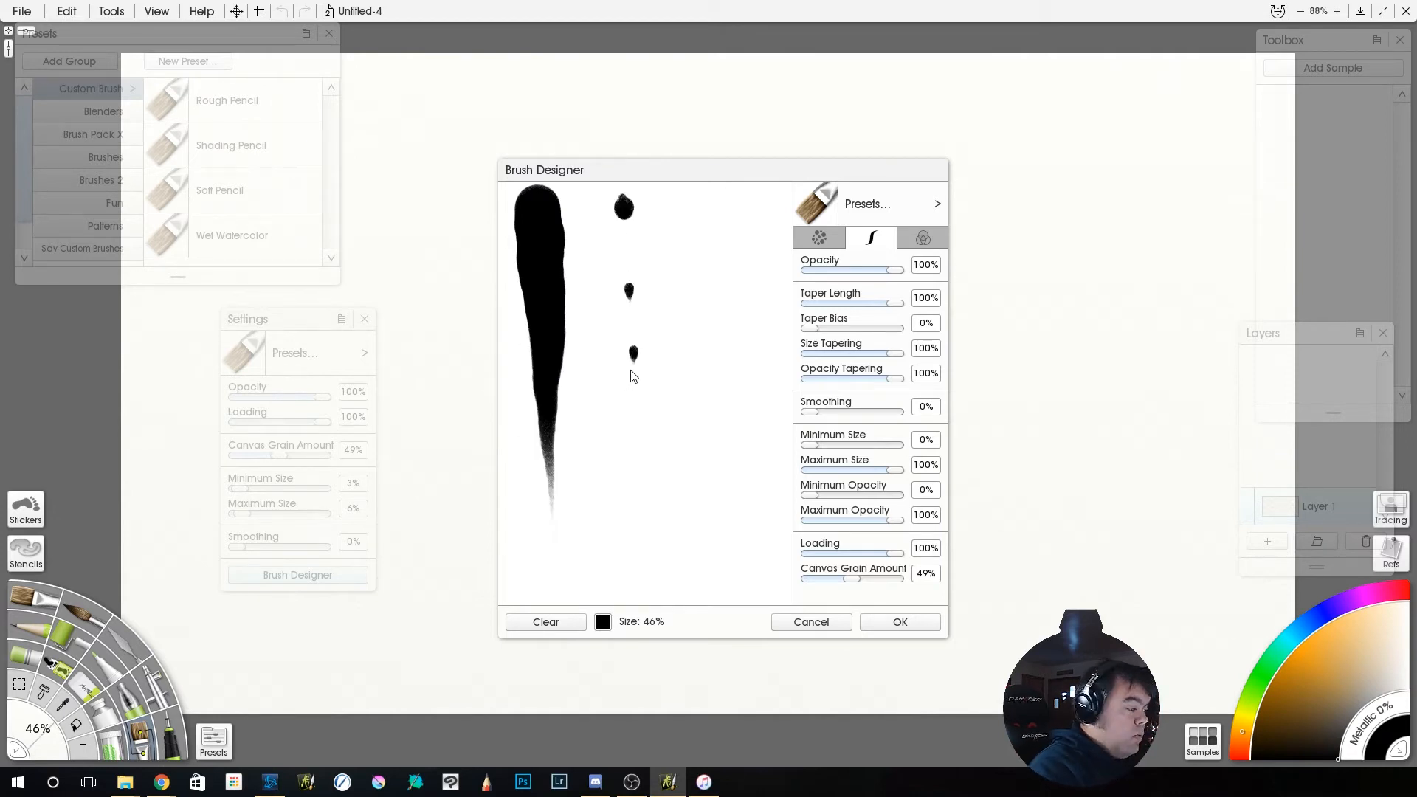
pyautogui.click(570, 626)
# Compare the tapering on vertical test strokes of different lengths painted side by side, and clear the preview.
pyautogui.moveTo(556, 215); pyautogui.dragTo(567, 516)
pyautogui.moveTo(640, 212); pyautogui.dragTo(643, 296)
pyautogui.moveTo(650, 343); pyautogui.dragTo(666, 590)
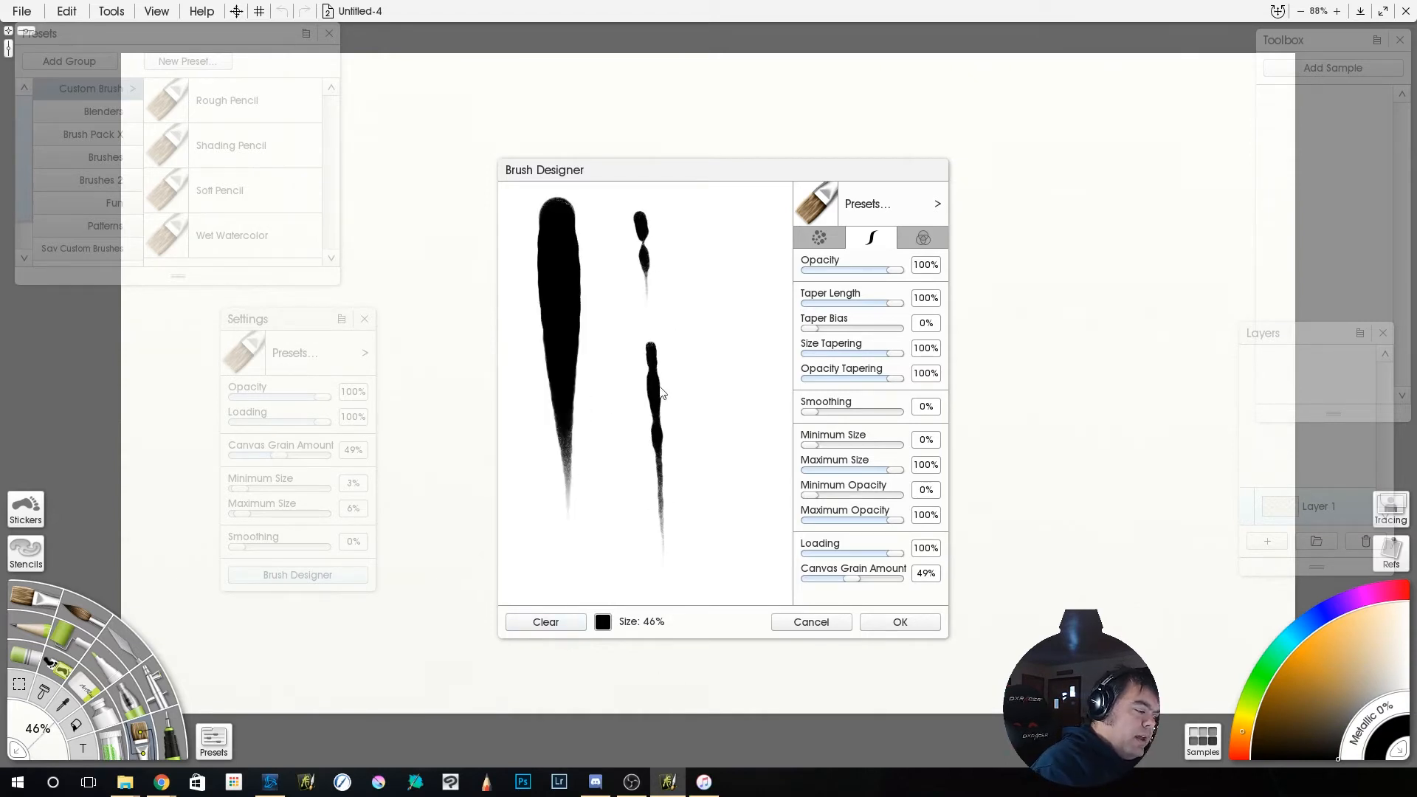
pyautogui.moveTo(708, 240); pyautogui.dragTo(717, 360)
pyautogui.moveTo(723, 463); pyautogui.dragTo(730, 526)
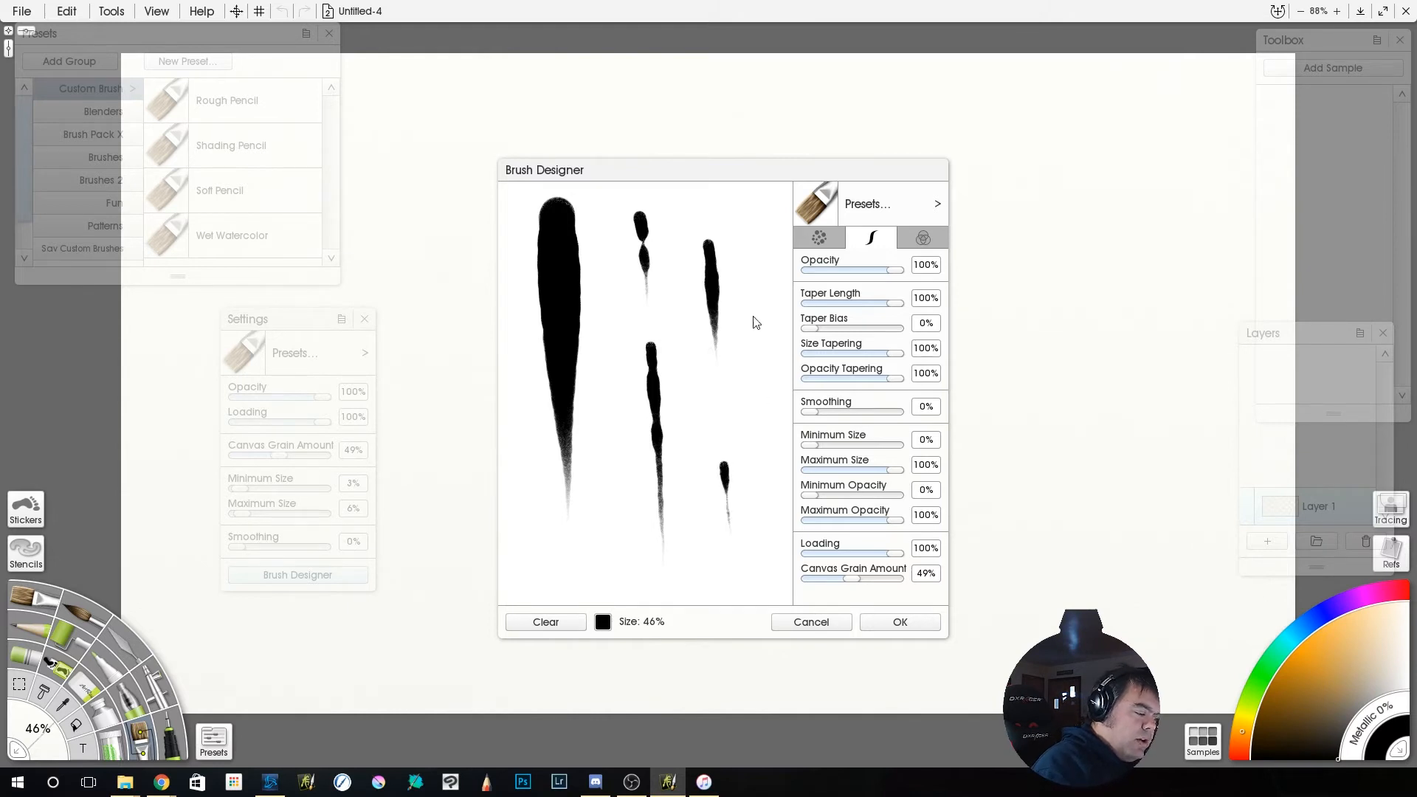
pyautogui.moveTo(748, 219); pyautogui.dragTo(763, 472)
pyautogui.moveTo(768, 502); pyautogui.dragTo(773, 583)
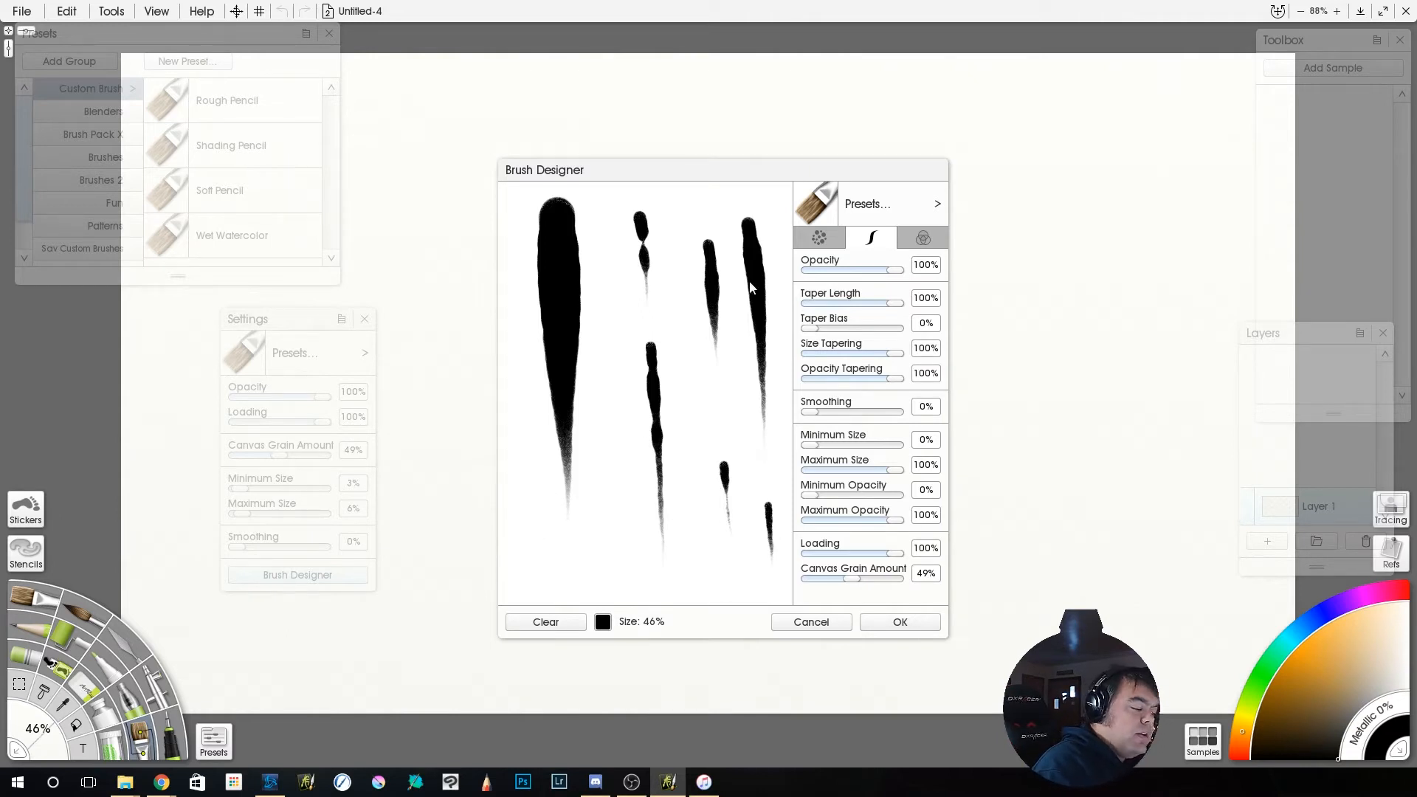
pyautogui.click(553, 624)
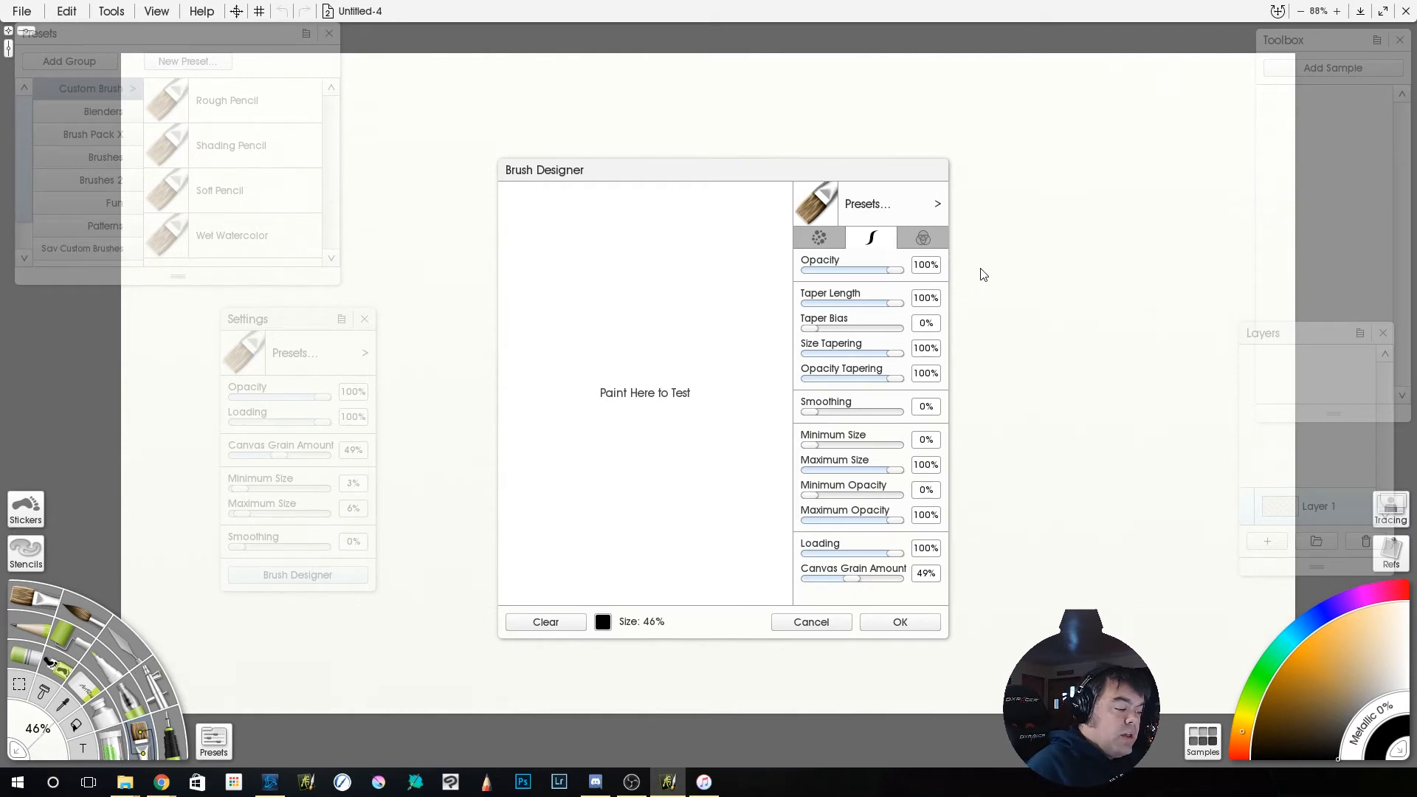
# Set Taper Length and Taper Bias to 50%, test them with an S-shaped stroke and accept the brush settings.
pyautogui.moveTo(896, 304); pyautogui.dragTo(852, 322)
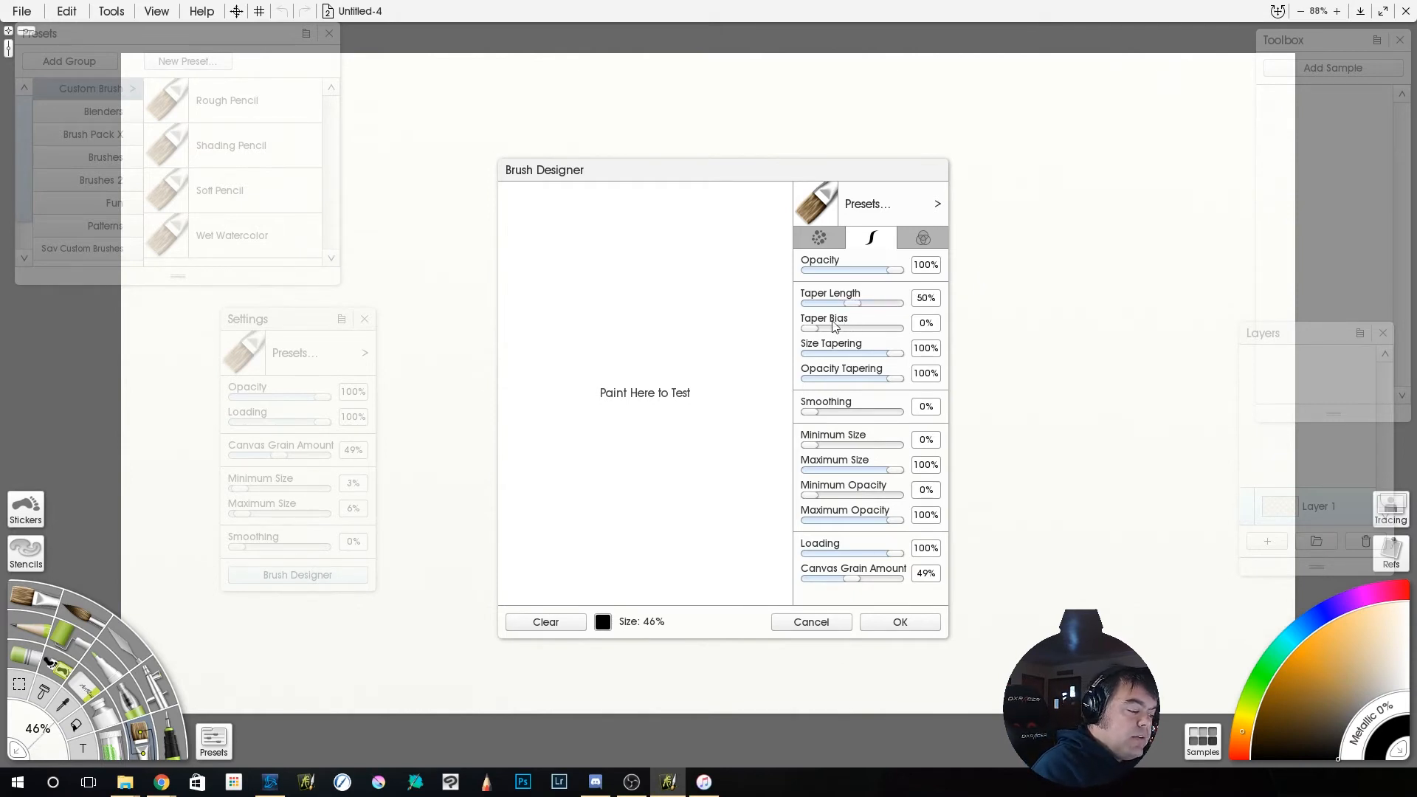
pyautogui.moveTo(819, 327); pyautogui.dragTo(852, 351)
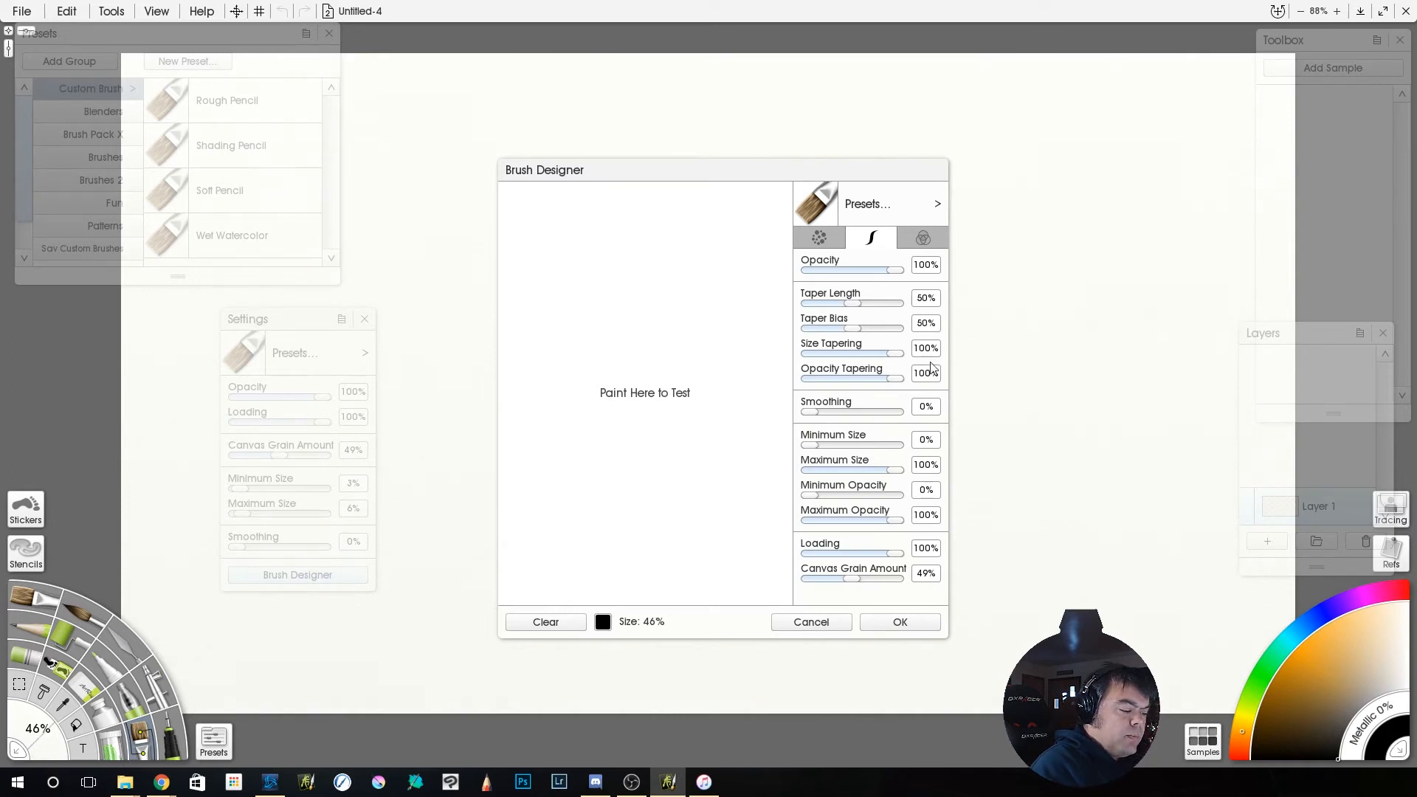
pyautogui.moveTo(701, 226)
pyautogui.mouseDown()
pyautogui.moveTo(623, 402)
pyautogui.moveTo(589, 570)
pyautogui.mouseUp()
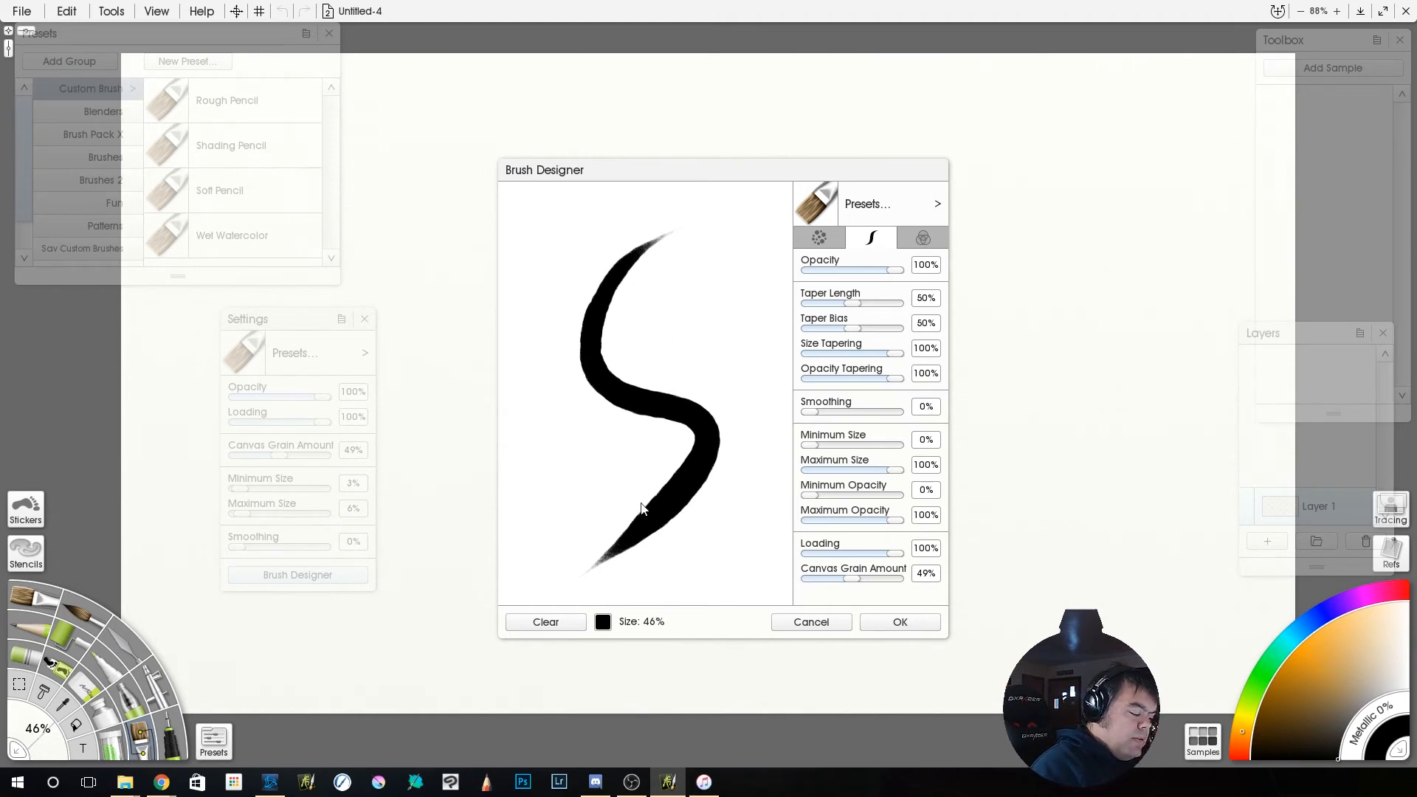
pyautogui.click(901, 624)
# Paint a large tapered curve and a handwritten name on the canvas with the edited brush.
pyautogui.moveTo(532, 375)
pyautogui.mouseDown()
pyautogui.moveTo(567, 314)
pyautogui.moveTo(728, 357)
pyautogui.moveTo(592, 587)
pyautogui.mouseUp()
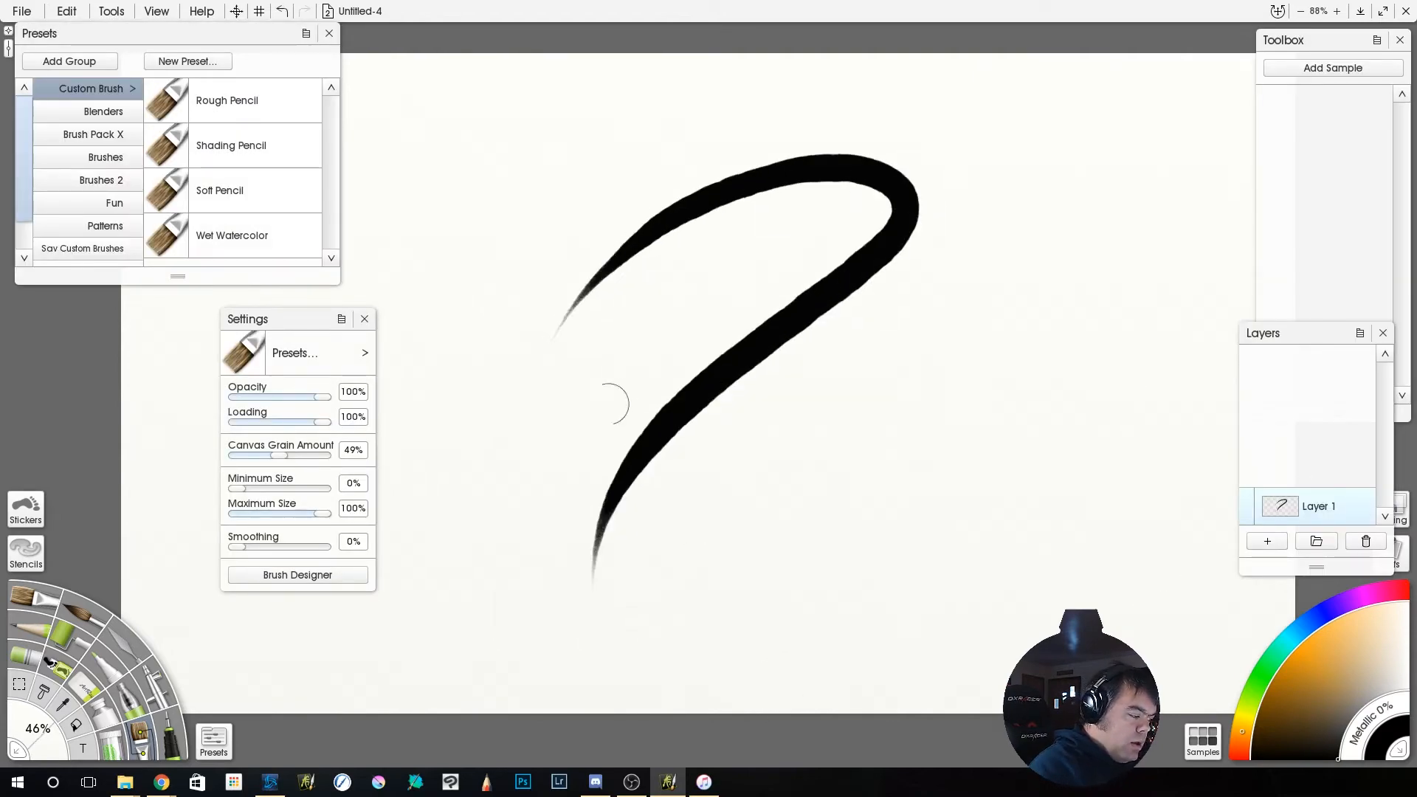
pyautogui.moveTo(888, 399)
pyautogui.mouseDown()
pyautogui.moveTo(823, 561)
pyautogui.moveTo(727, 480)
pyautogui.mouseUp()
pyautogui.moveTo(775, 415)
pyautogui.mouseDown()
pyautogui.moveTo(844, 387)
pyautogui.moveTo(1122, 352)
pyautogui.mouseUp()
pyautogui.moveTo(895, 569)
pyautogui.mouseDown()
pyautogui.moveTo(956, 526)
pyautogui.moveTo(1146, 504)
pyautogui.moveTo(1152, 628)
pyautogui.moveTo(1258, 581)
pyautogui.mouseUp()
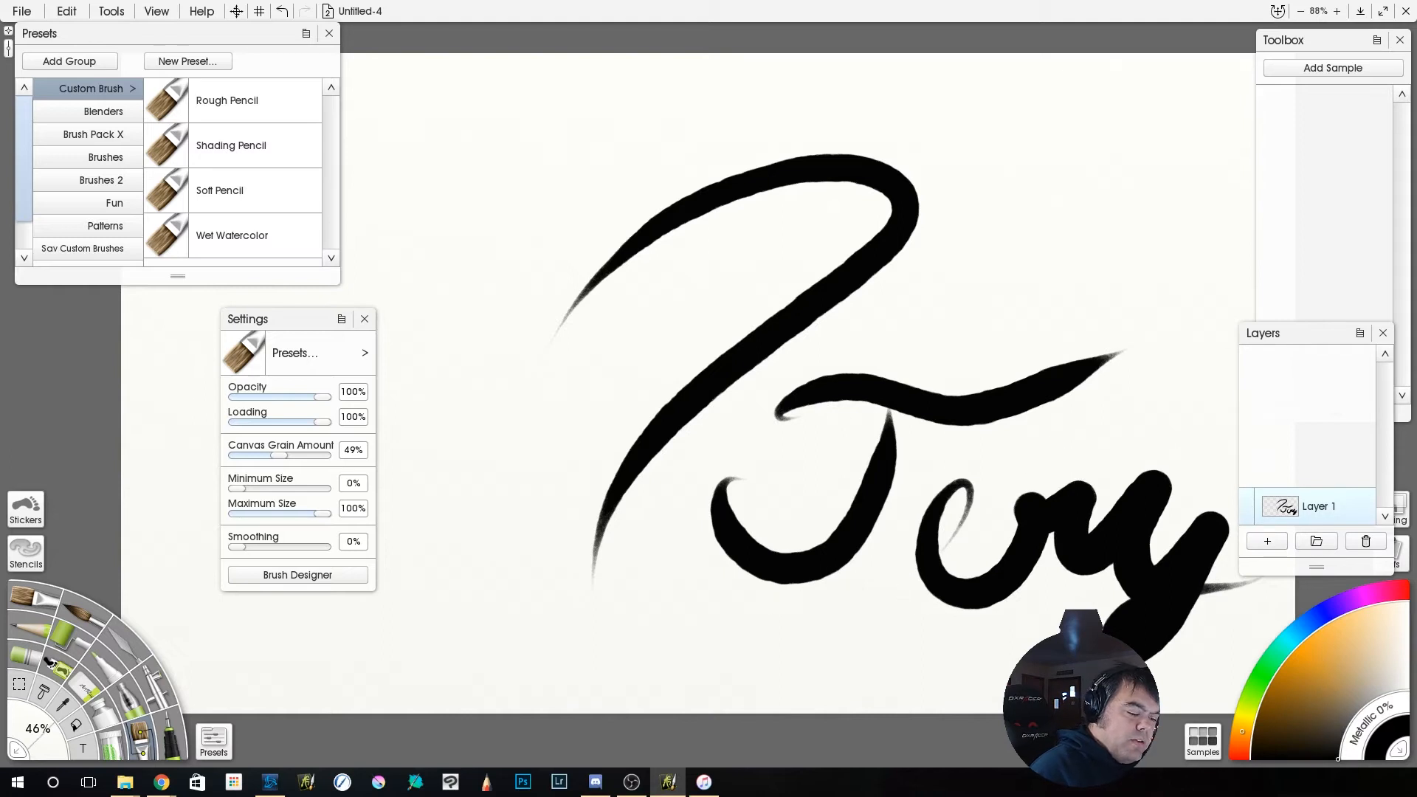
# Reopen the Brush Designer's stroke settings and paint an S-shaped test stroke in the preview.
pyautogui.click(301, 577)
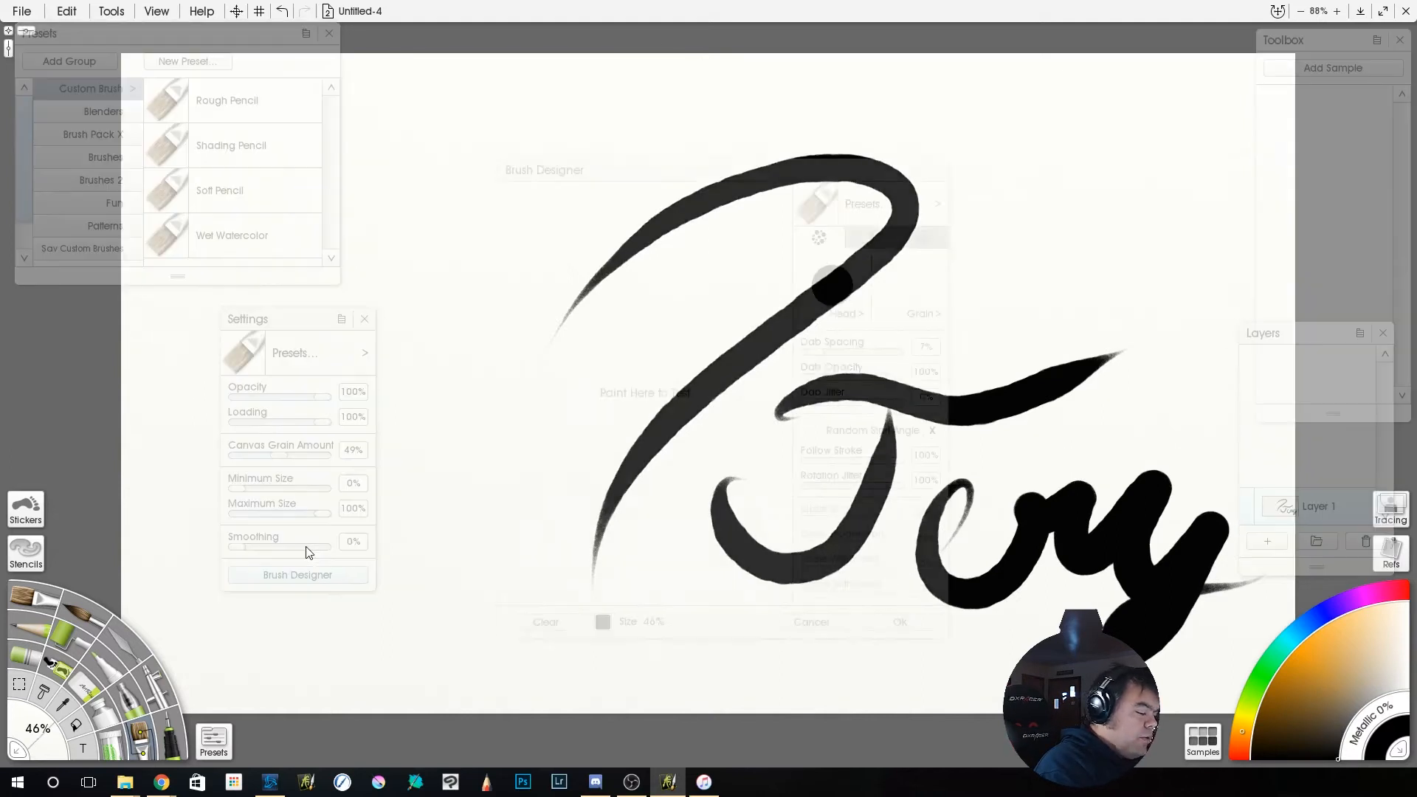
pyautogui.click(892, 236)
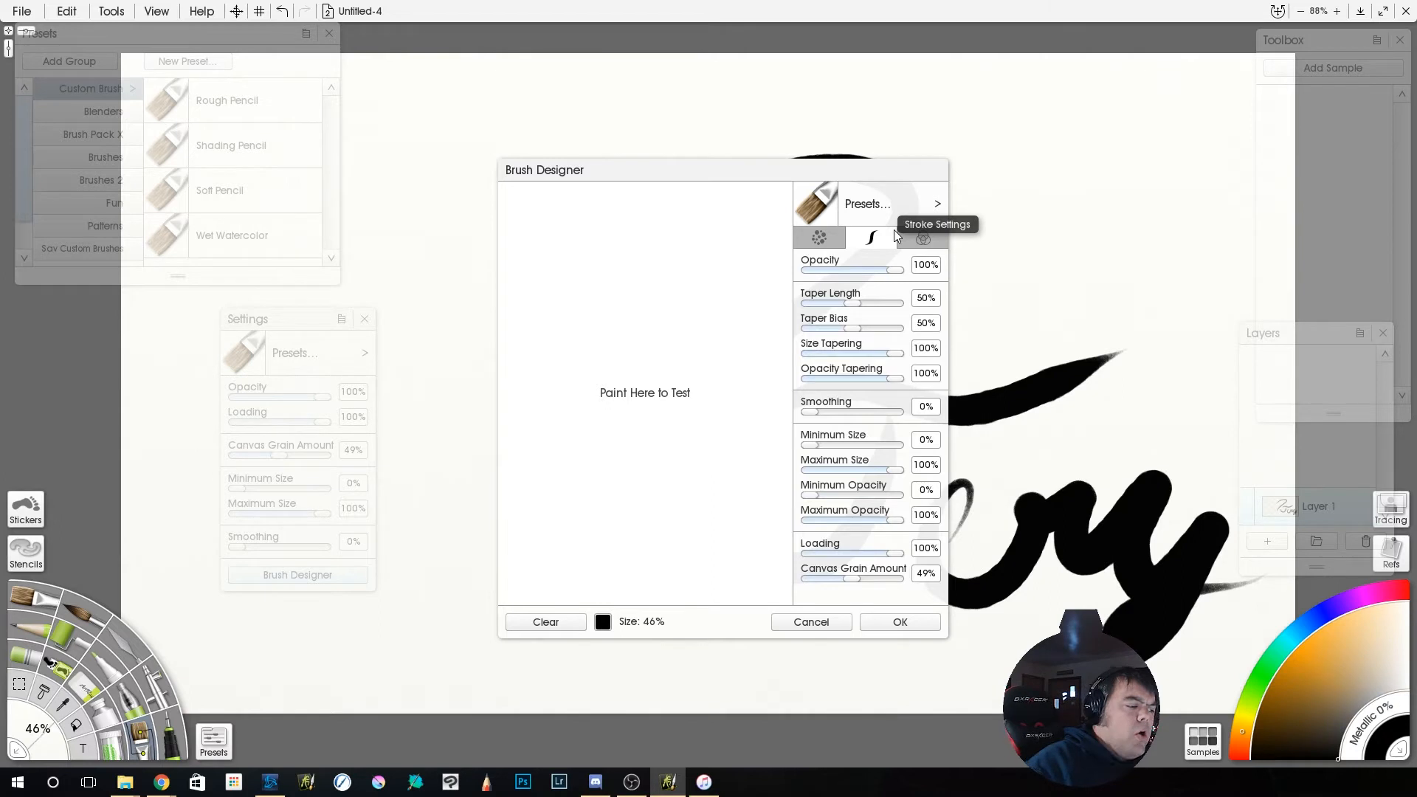
pyautogui.moveTo(659, 238)
pyautogui.mouseDown()
pyautogui.moveTo(621, 257)
pyautogui.moveTo(599, 312)
pyautogui.moveTo(662, 350)
pyautogui.moveTo(664, 393)
pyautogui.mouseUp()
pyautogui.moveTo(591, 452); pyautogui.dragTo(587, 483)
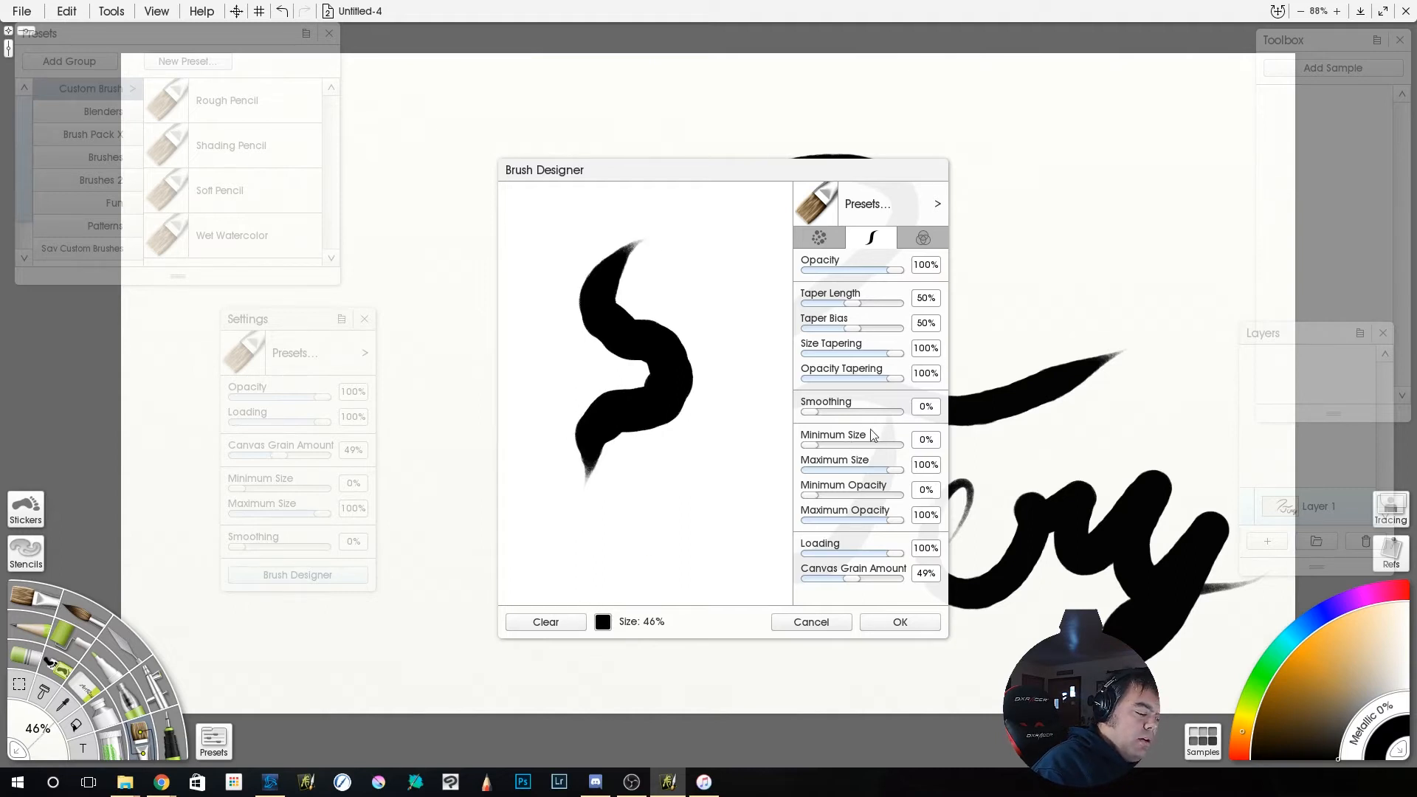
# Set the preview brush size to 4%, test it with a curved stroke and clear the preview.
pyautogui.moveTo(642, 631); pyautogui.dragTo(588, 650)
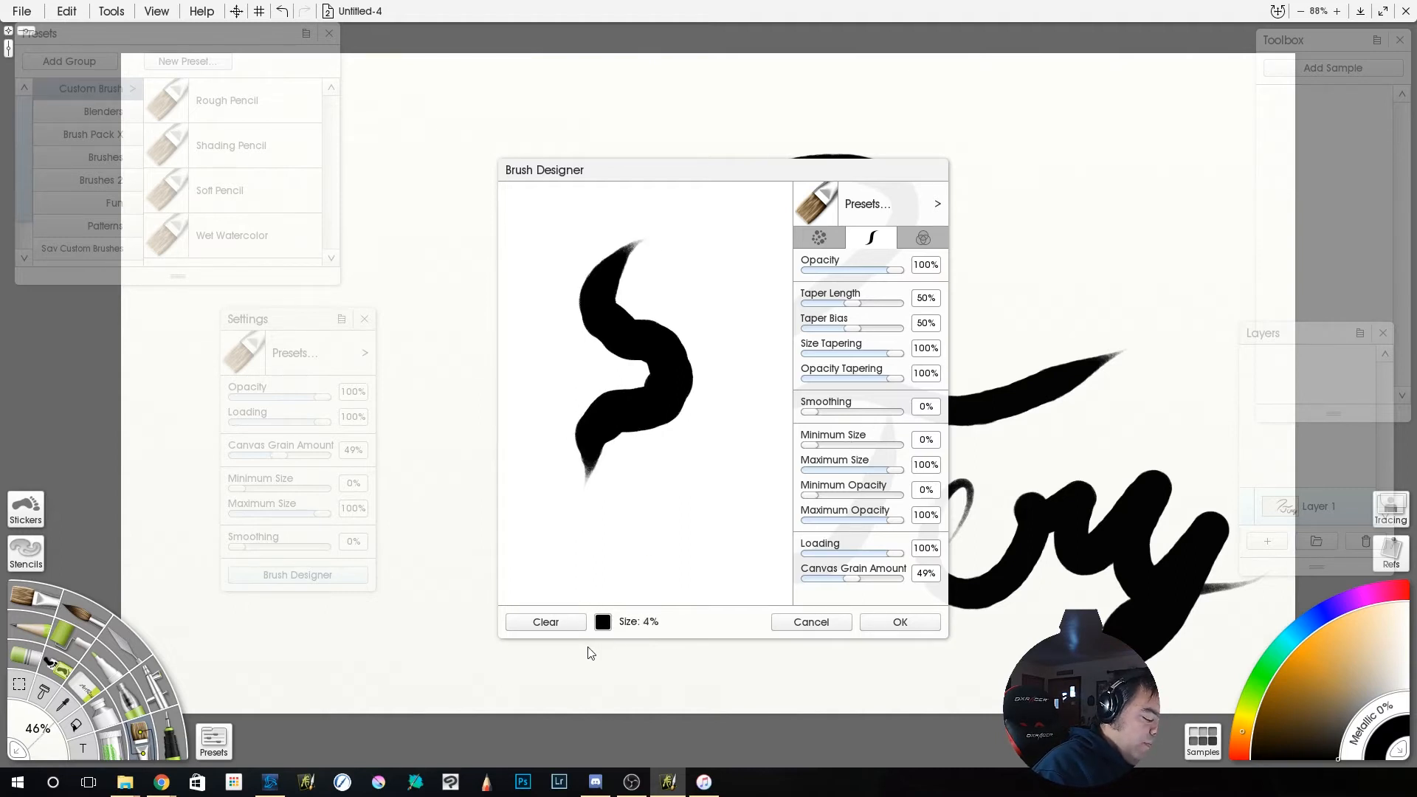
pyautogui.moveTo(686, 237)
pyautogui.mouseDown()
pyautogui.moveTo(638, 271)
pyautogui.moveTo(623, 350)
pyautogui.mouseUp()
pyautogui.click(554, 629)
# Set the preview brush size to 19% and test it with a long curved stroke.
pyautogui.moveTo(628, 643)
pyautogui.mouseDown()
pyautogui.moveTo(649, 621)
pyautogui.moveTo(668, 626)
pyautogui.mouseUp()
pyautogui.moveTo(692, 219)
pyautogui.mouseDown()
pyautogui.moveTo(611, 280)
pyautogui.moveTo(577, 380)
pyautogui.moveTo(703, 499)
pyautogui.moveTo(707, 581)
pyautogui.mouseUp()
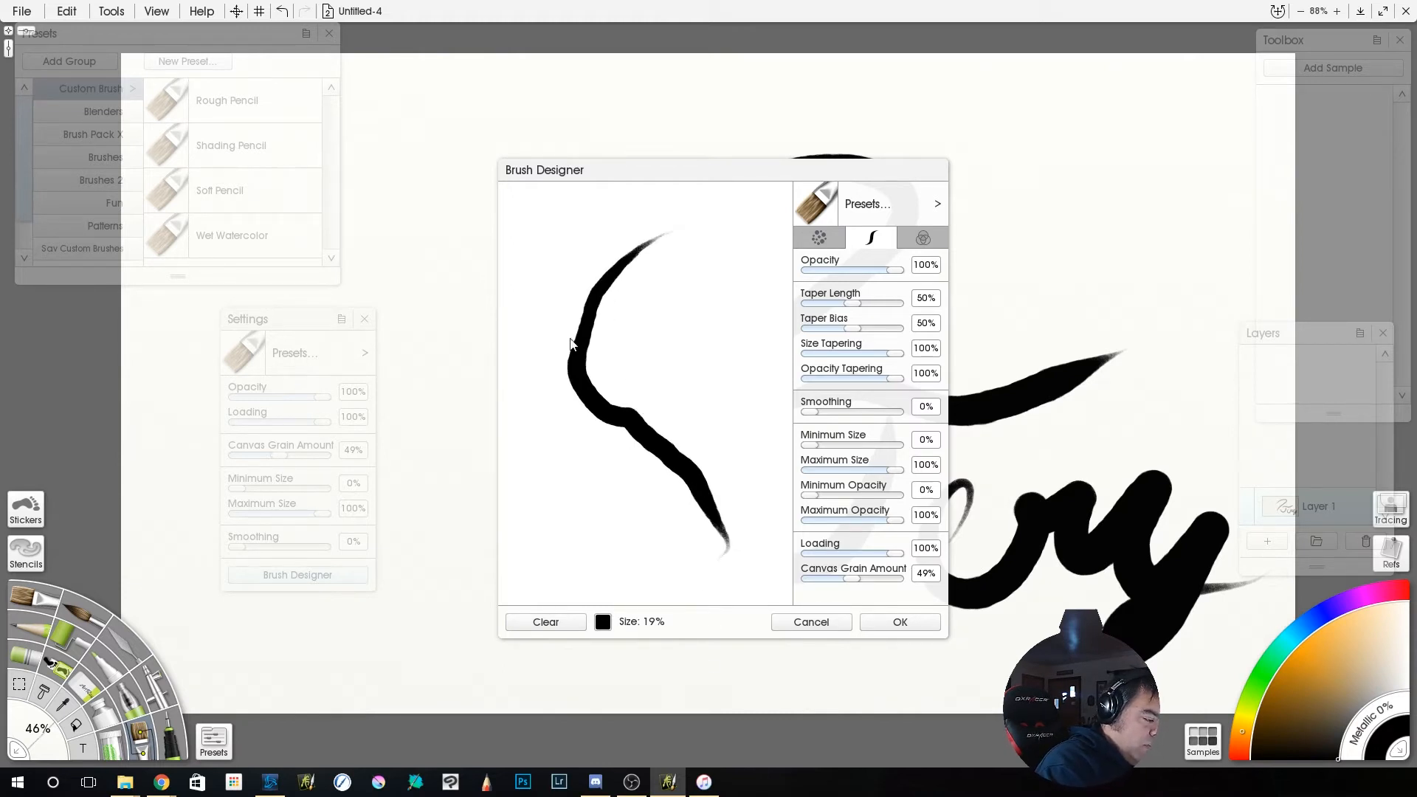
# Clear the preview, set Smoothing to 100% and test it with an S-shaped stroke.
pyautogui.click(555, 628)
pyautogui.moveTo(816, 411); pyautogui.dragTo(923, 425)
pyautogui.moveTo(688, 223)
pyautogui.mouseDown()
pyautogui.moveTo(609, 265)
pyautogui.moveTo(571, 321)
pyautogui.moveTo(601, 360)
pyautogui.moveTo(688, 340)
pyautogui.moveTo(725, 369)
pyautogui.moveTo(739, 423)
pyautogui.moveTo(709, 536)
pyautogui.mouseUp()
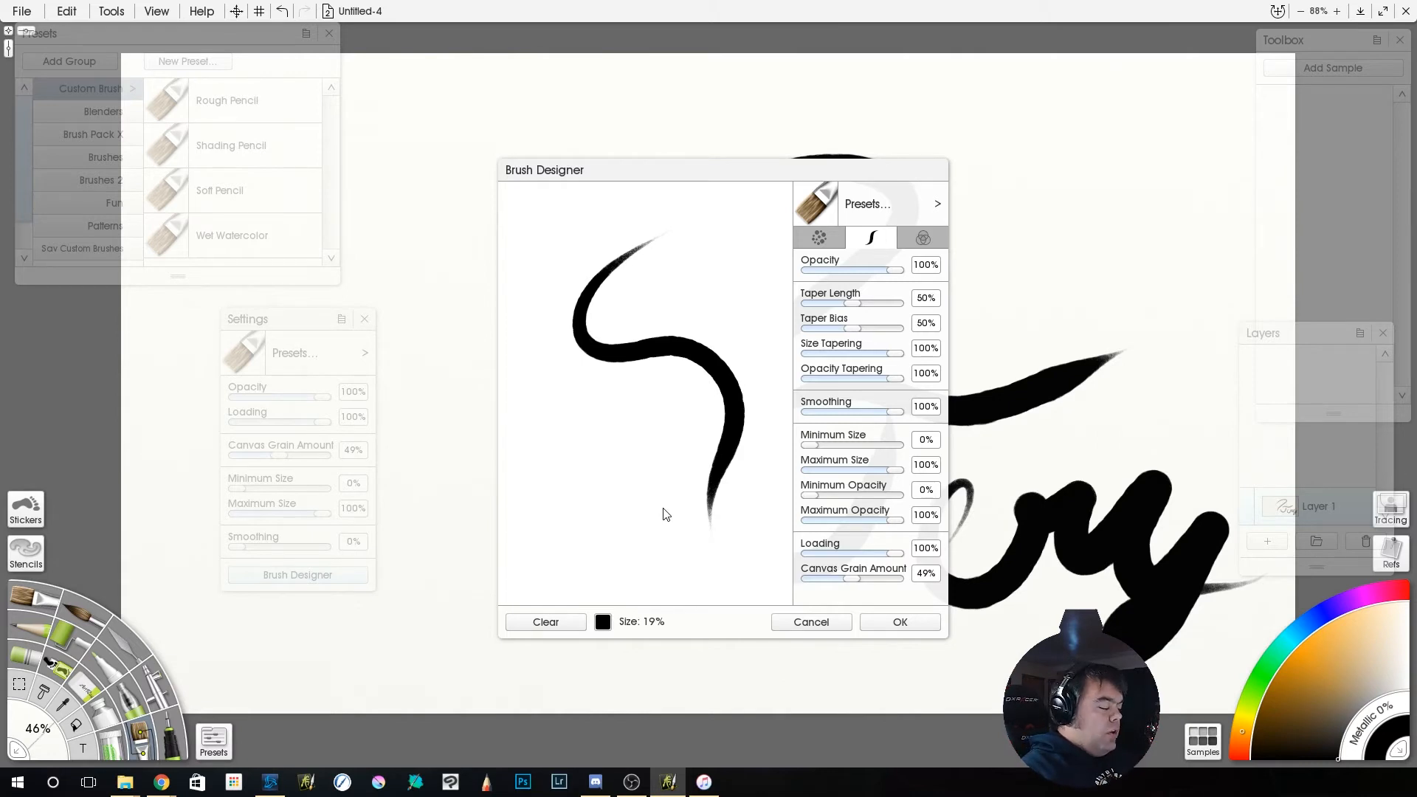
# Test the smoothed brush with a closed rectangular stroke and a triangular stroke, each on a cleared preview.
pyautogui.click(562, 628)
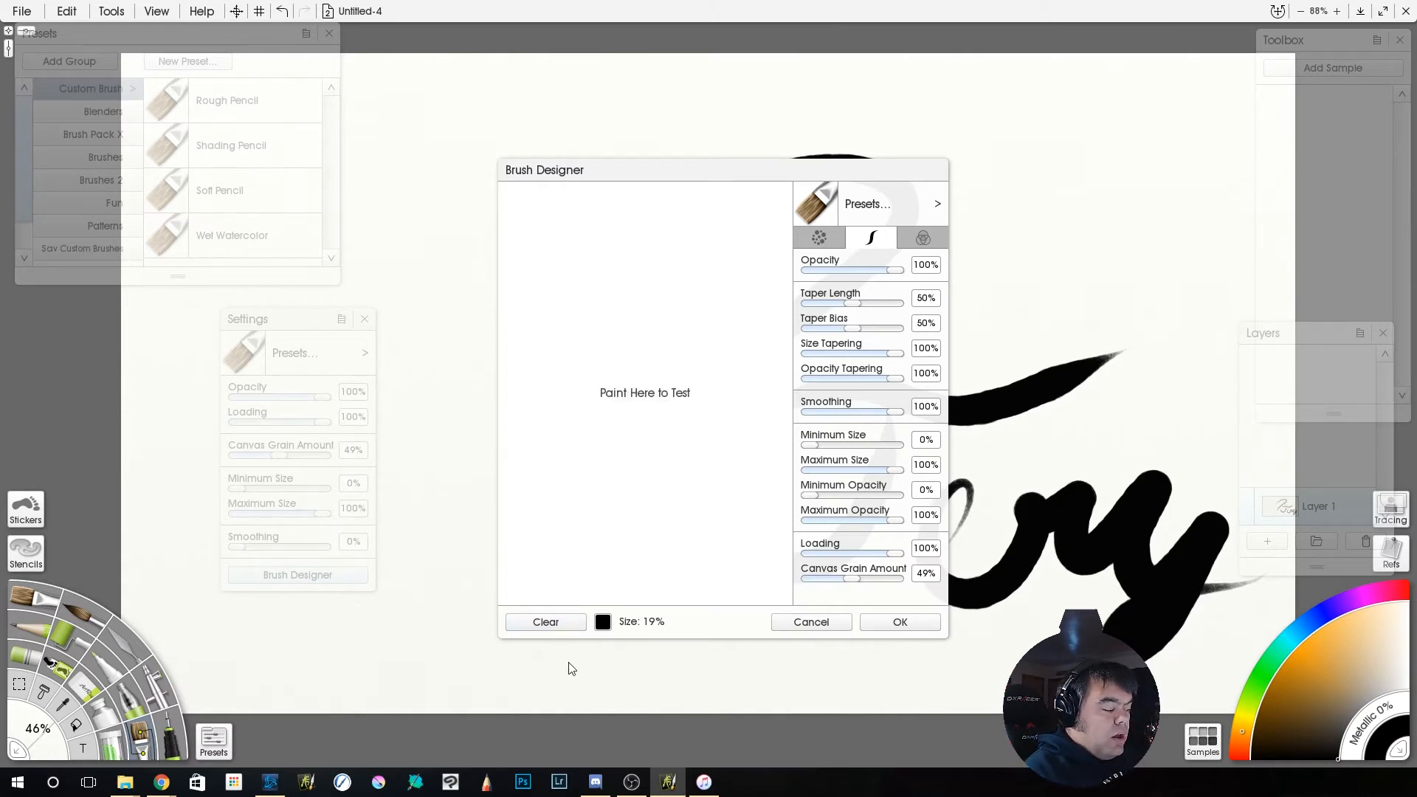
pyautogui.moveTo(532, 267)
pyautogui.mouseDown()
pyautogui.moveTo(535, 487)
pyautogui.moveTo(705, 480)
pyautogui.moveTo(714, 373)
pyautogui.moveTo(697, 262)
pyautogui.moveTo(531, 274)
pyautogui.mouseUp()
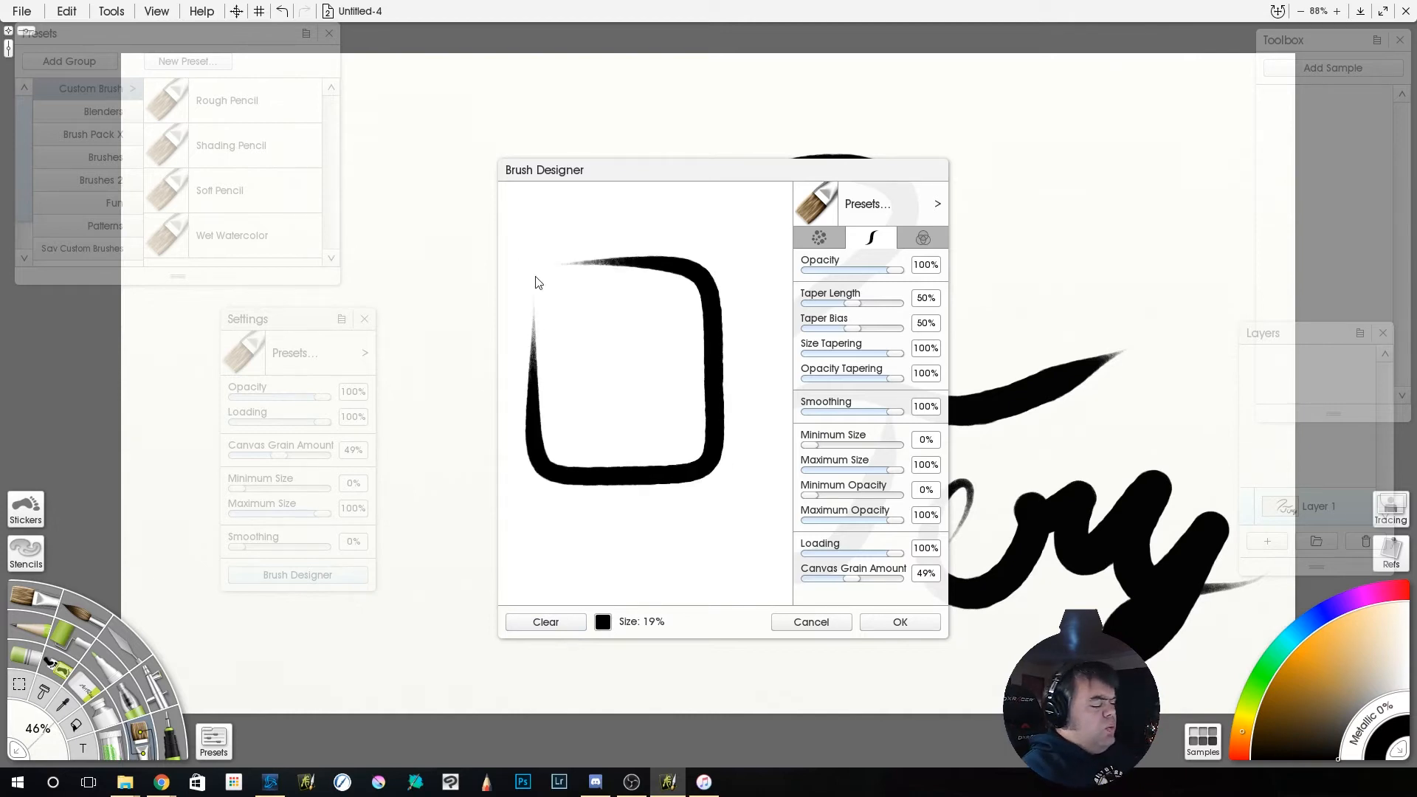
pyautogui.click(552, 626)
pyautogui.moveTo(655, 263)
pyautogui.mouseDown()
pyautogui.moveTo(524, 539)
pyautogui.moveTo(721, 547)
pyautogui.moveTo(791, 529)
pyautogui.moveTo(657, 264)
pyautogui.moveTo(680, 269)
pyautogui.mouseUp()
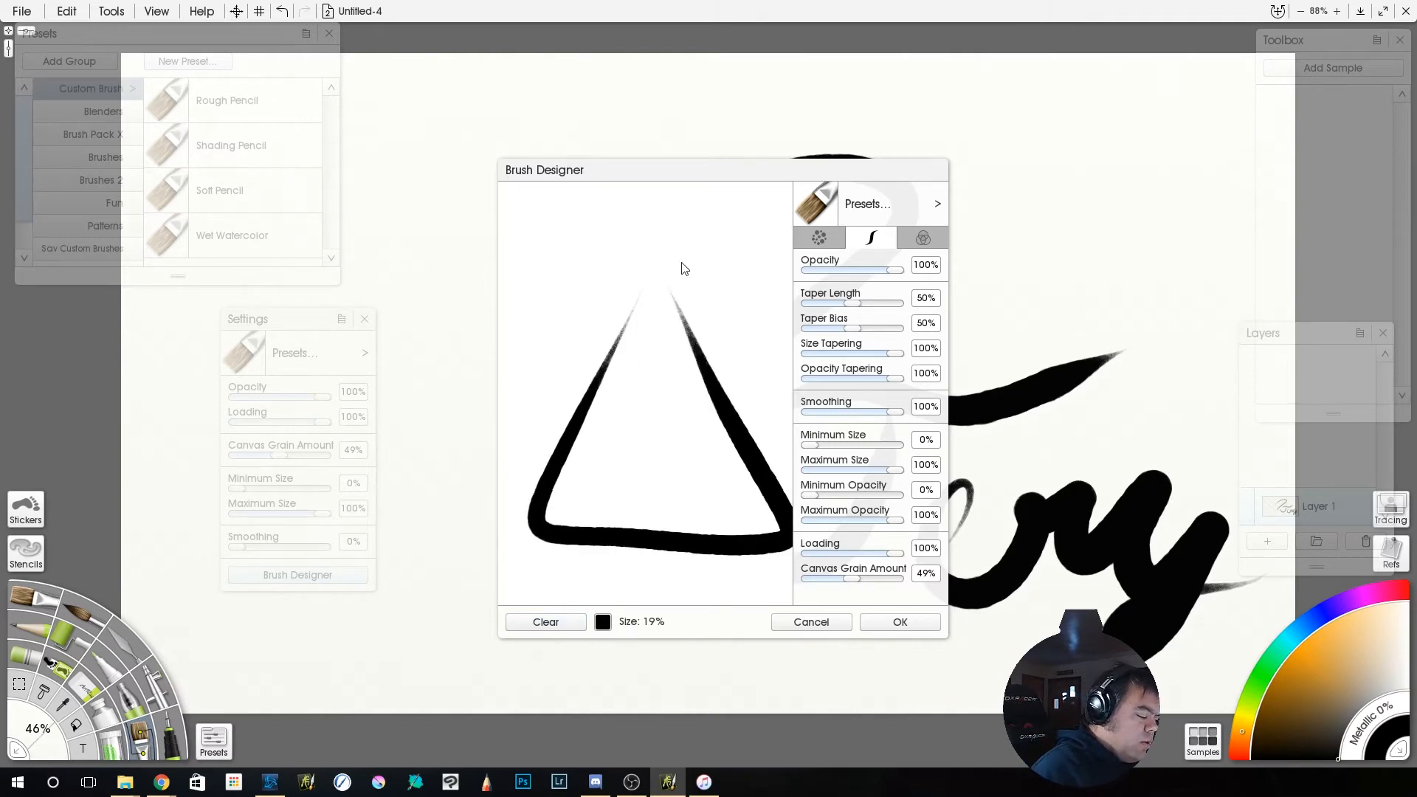
# Set Smoothing to 50% and test it with two wavy strokes, each on a cleared preview.
pyautogui.click(545, 626)
pyautogui.moveTo(891, 414); pyautogui.dragTo(851, 436)
pyautogui.moveTo(647, 222)
pyautogui.mouseDown()
pyautogui.moveTo(595, 360)
pyautogui.moveTo(655, 390)
pyautogui.moveTo(710, 577)
pyautogui.mouseUp()
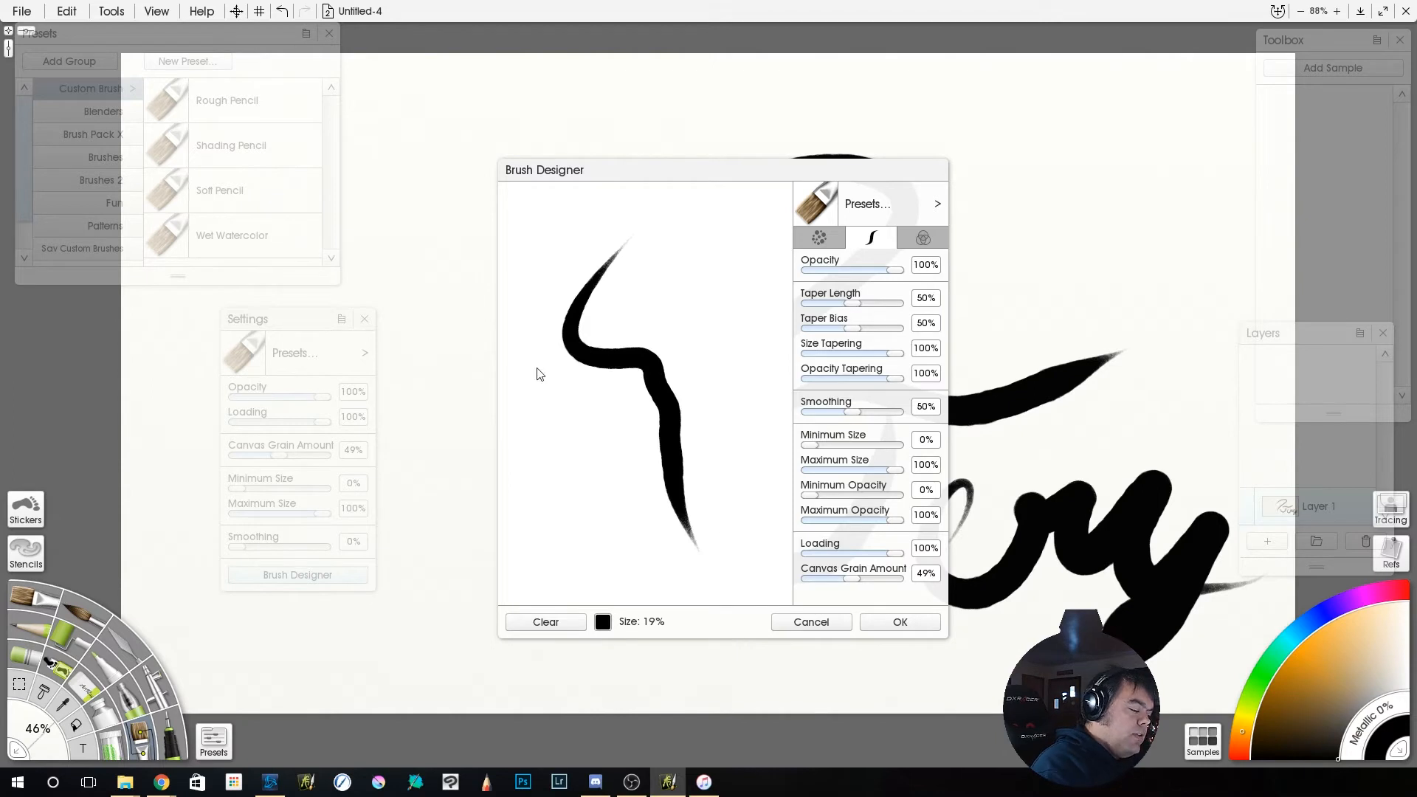
pyautogui.click(552, 622)
pyautogui.moveTo(620, 237)
pyautogui.mouseDown()
pyautogui.moveTo(623, 301)
pyautogui.moveTo(748, 508)
pyautogui.mouseUp()
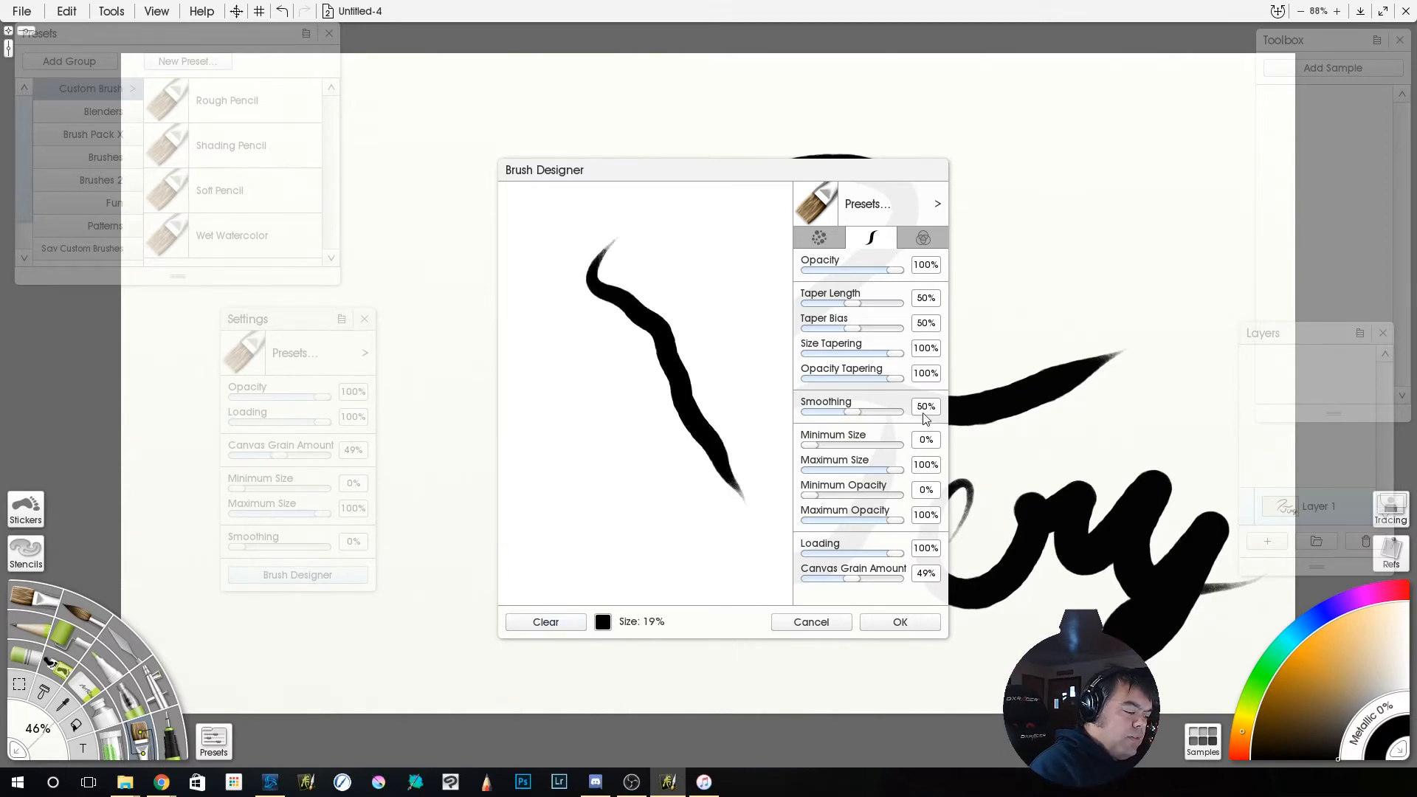
# Compare wavy strokes painted at 100% and 0% Smoothing in the preview and clear it.
pyautogui.moveTo(854, 412); pyautogui.dragTo(903, 412)
pyautogui.moveTo(574, 249); pyautogui.dragTo(668, 528)
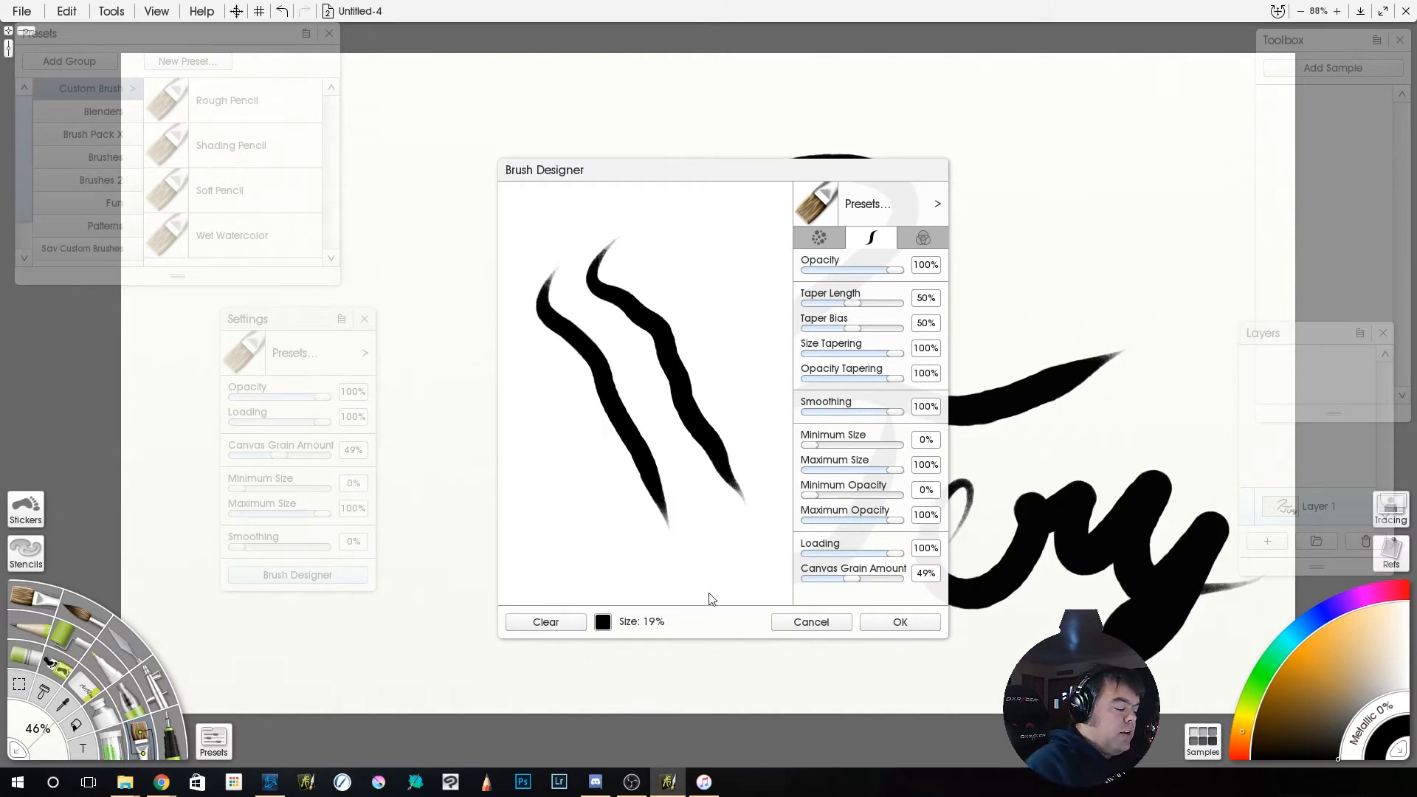
pyautogui.moveTo(654, 240)
pyautogui.mouseDown()
pyautogui.moveTo(709, 307)
pyautogui.moveTo(738, 393)
pyautogui.moveTo(771, 432)
pyautogui.mouseUp()
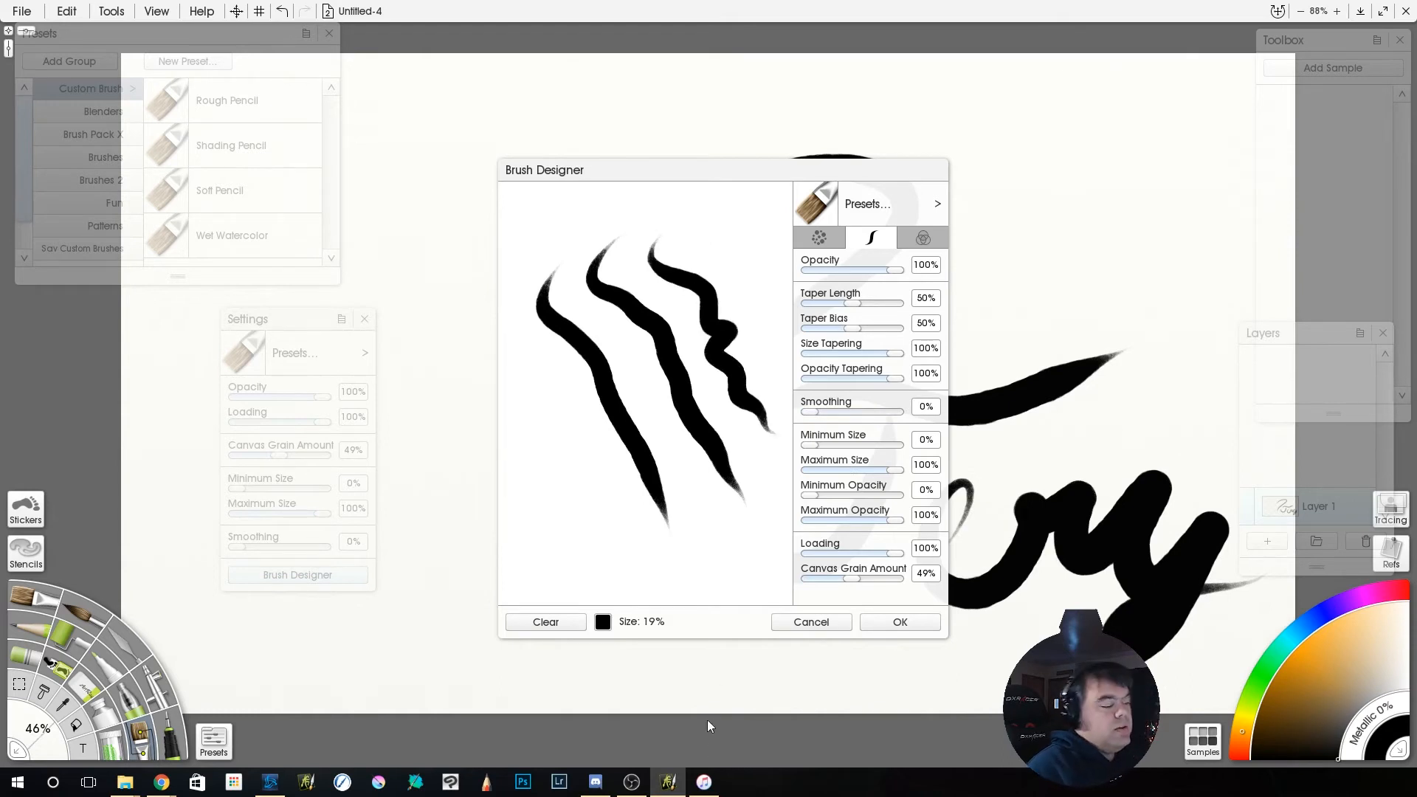
pyautogui.click(551, 624)
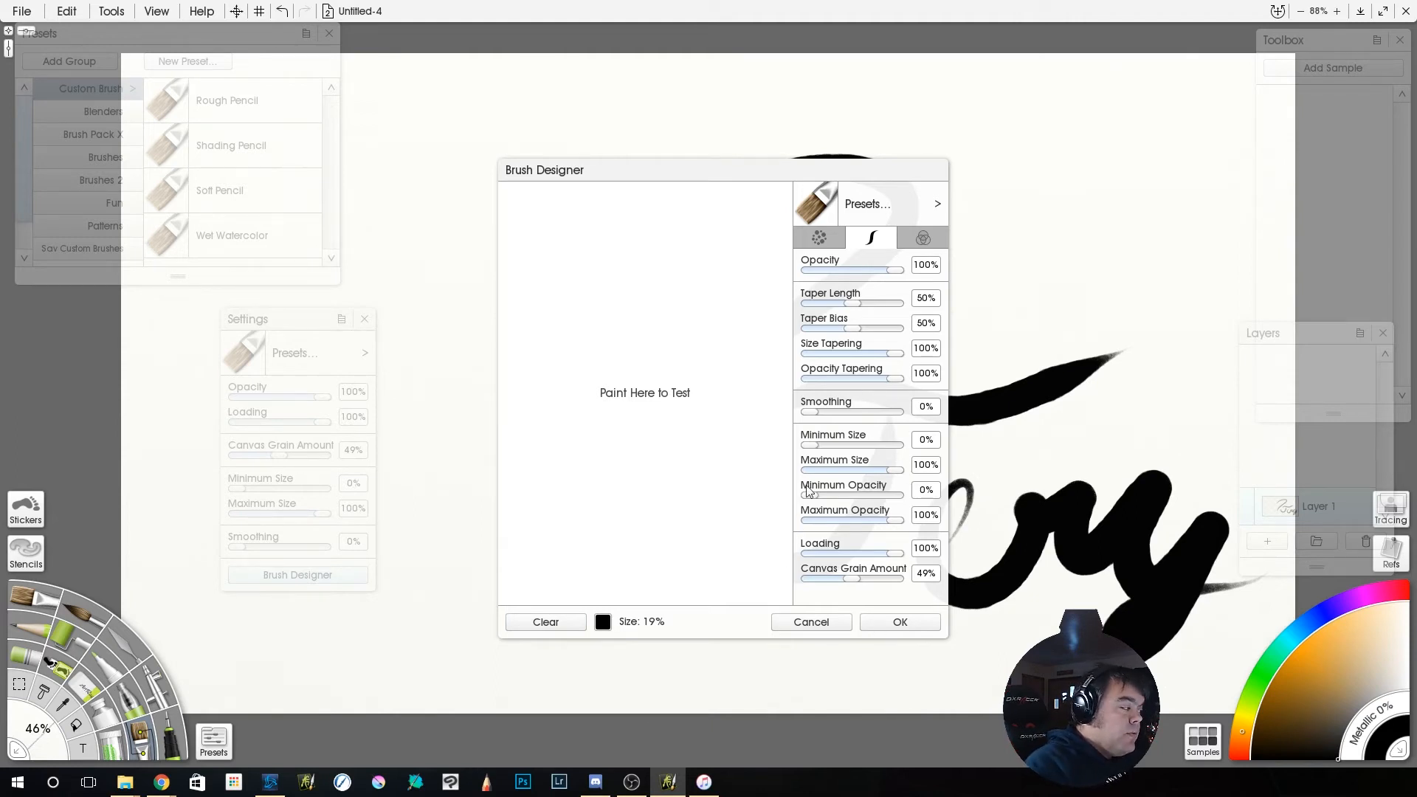
# Discard the brush edits, select the Rough Pencil preset and open its stroke settings in the Brush Designer.
pyautogui.click(834, 622)
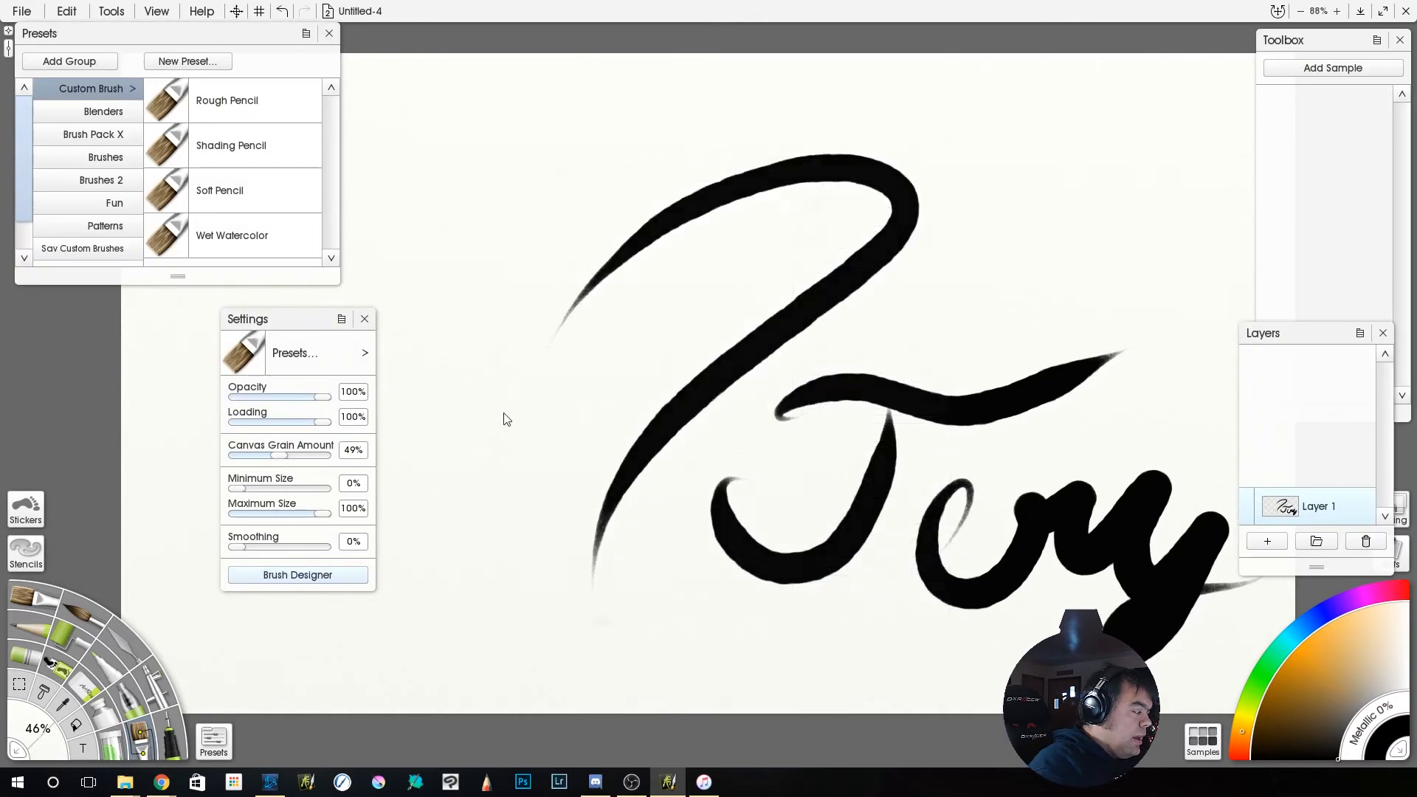
pyautogui.click(237, 105)
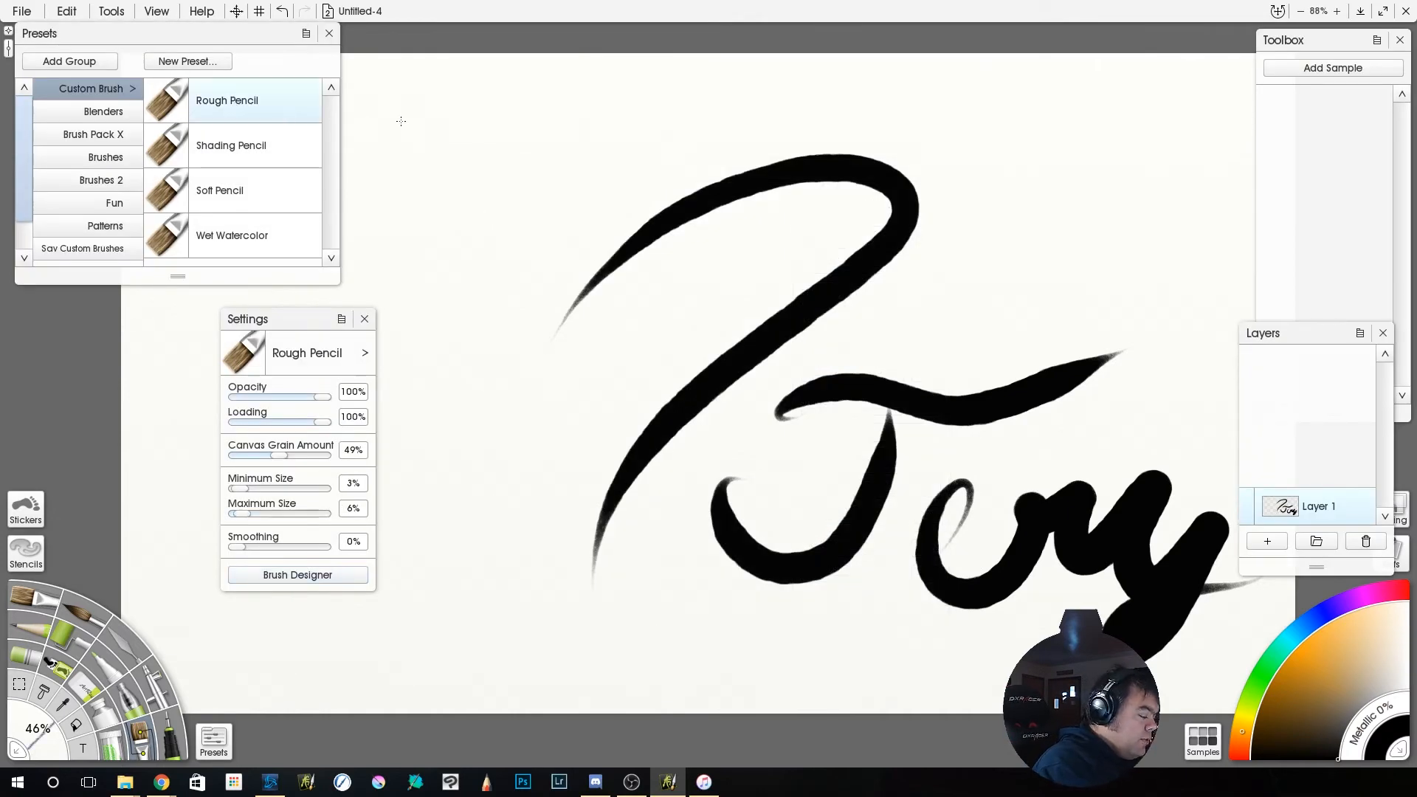
pyautogui.click(298, 576)
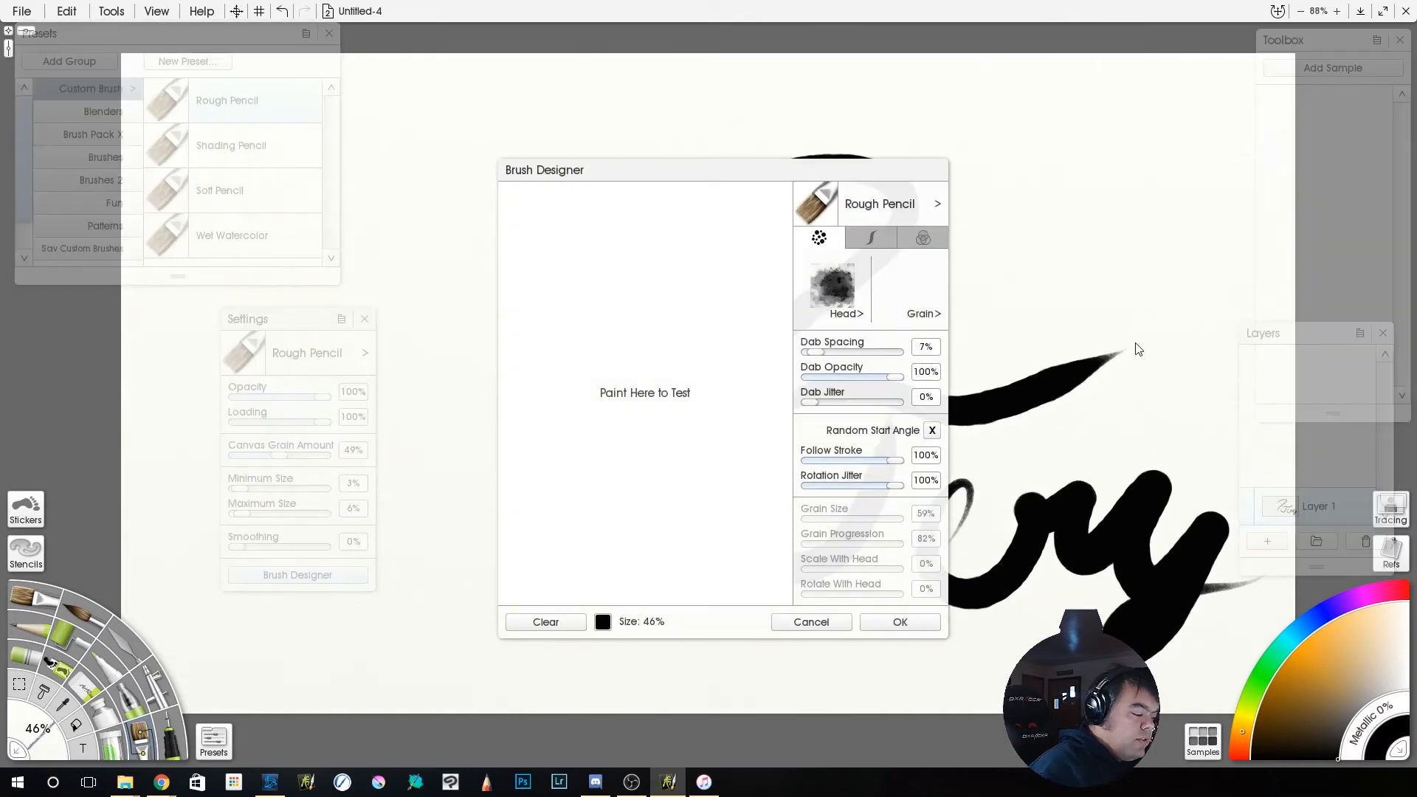
pyautogui.click(868, 239)
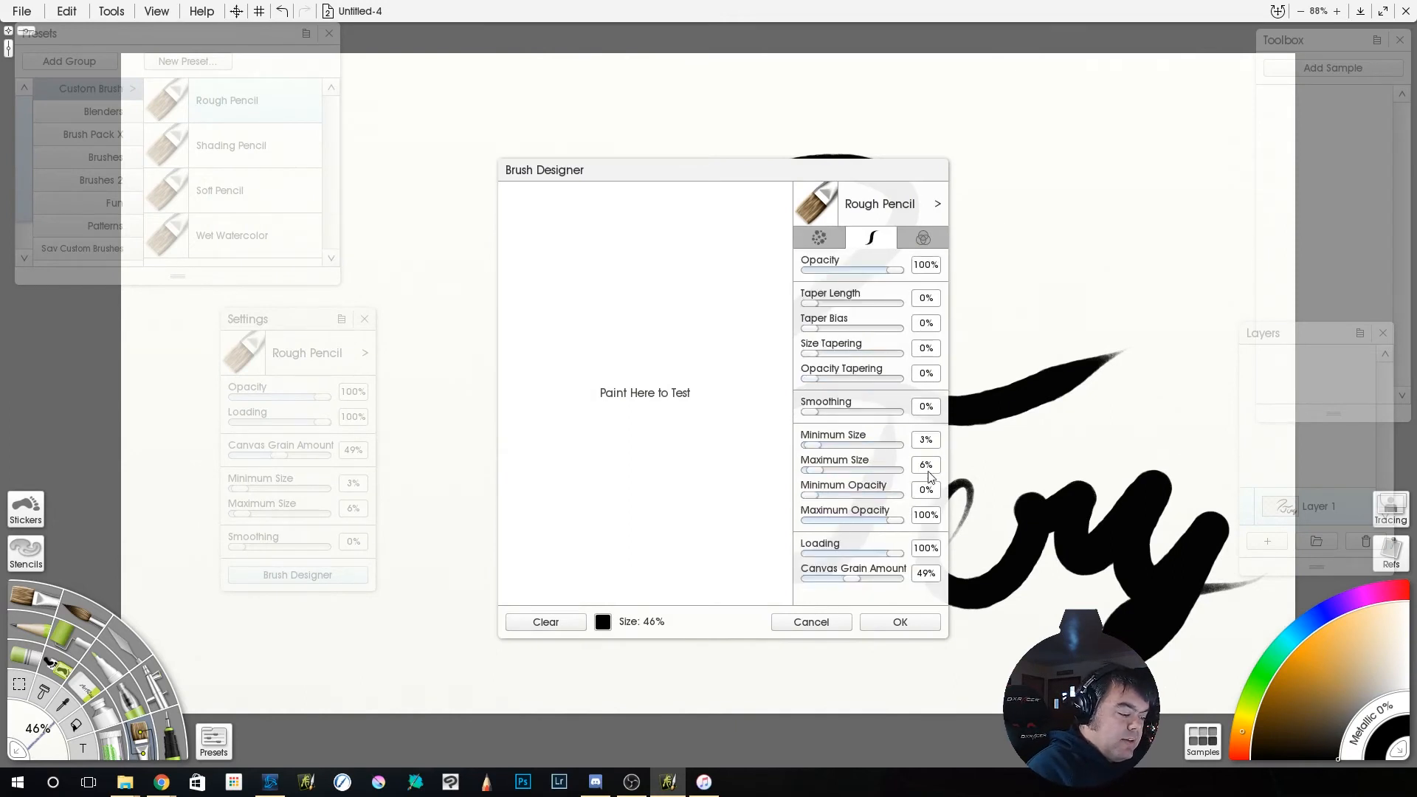
# Test the Rough Pencil preset with two long strokes in the preview and clear it.
pyautogui.moveTo(628, 251)
pyautogui.mouseDown()
pyautogui.moveTo(627, 516)
pyautogui.moveTo(716, 268)
pyautogui.mouseUp()
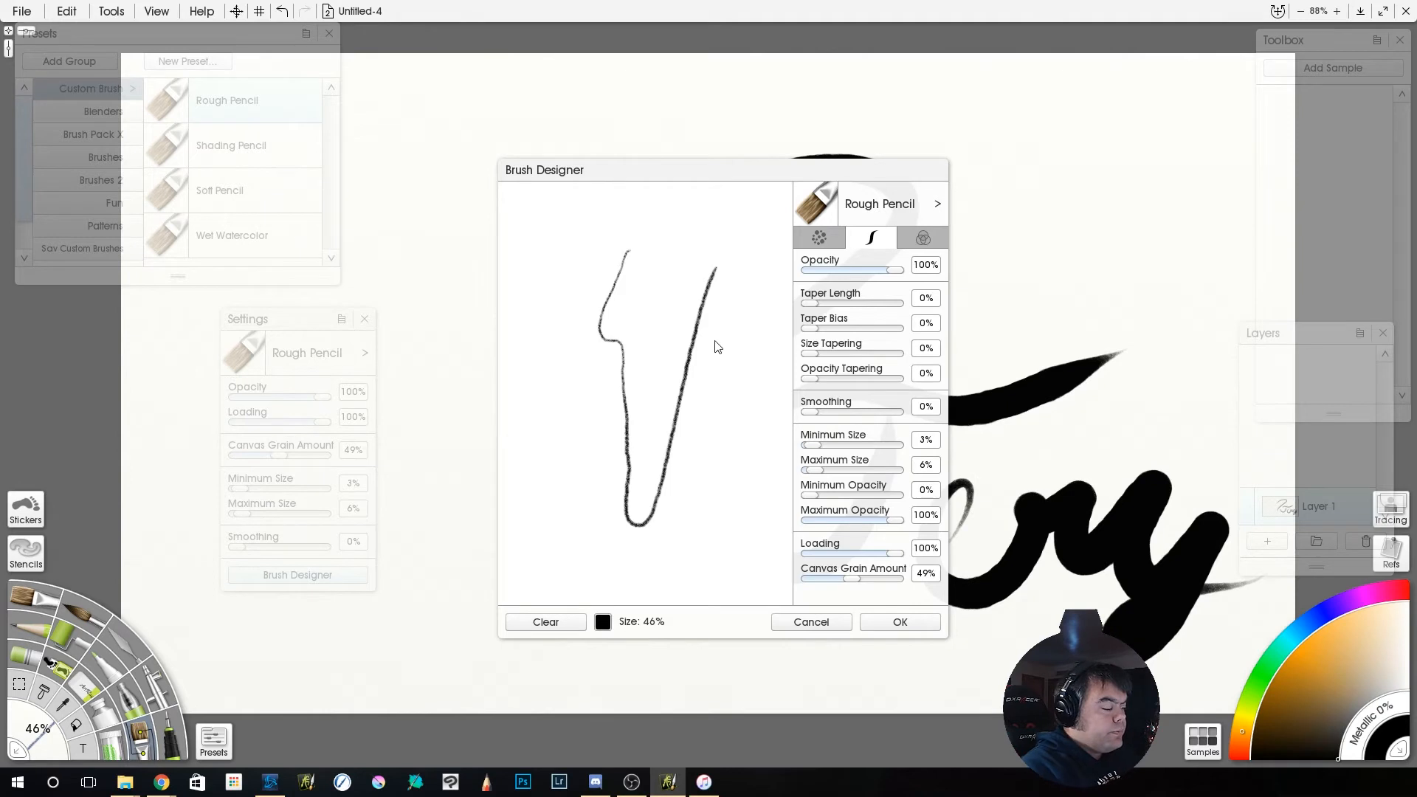
pyautogui.moveTo(703, 334)
pyautogui.mouseDown()
pyautogui.moveTo(740, 415)
pyautogui.moveTo(726, 574)
pyautogui.mouseUp()
pyautogui.click(550, 624)
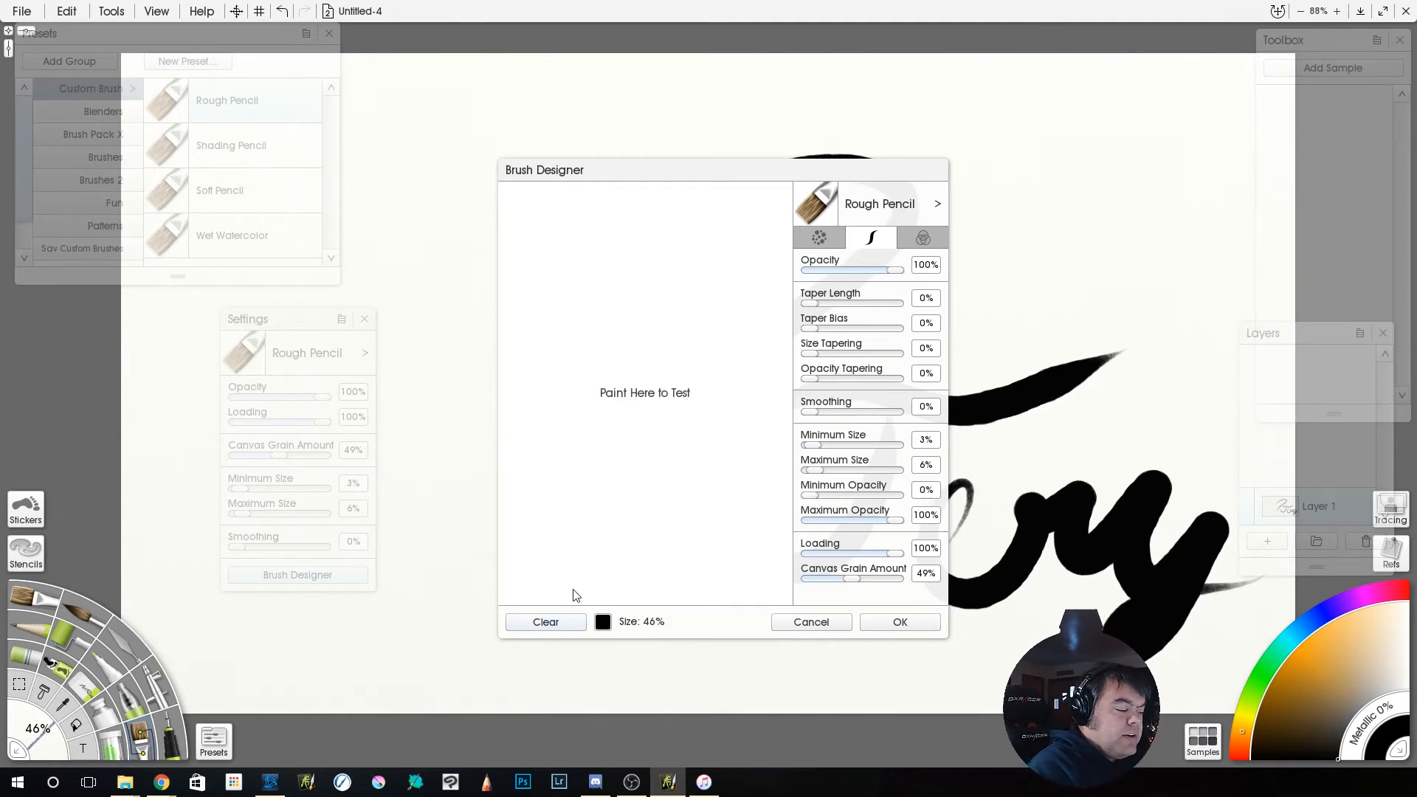
# Set the Maximum Size to 100%, test it with a long winding stroke and clear the preview.
pyautogui.moveTo(822, 471); pyautogui.dragTo(913, 472)
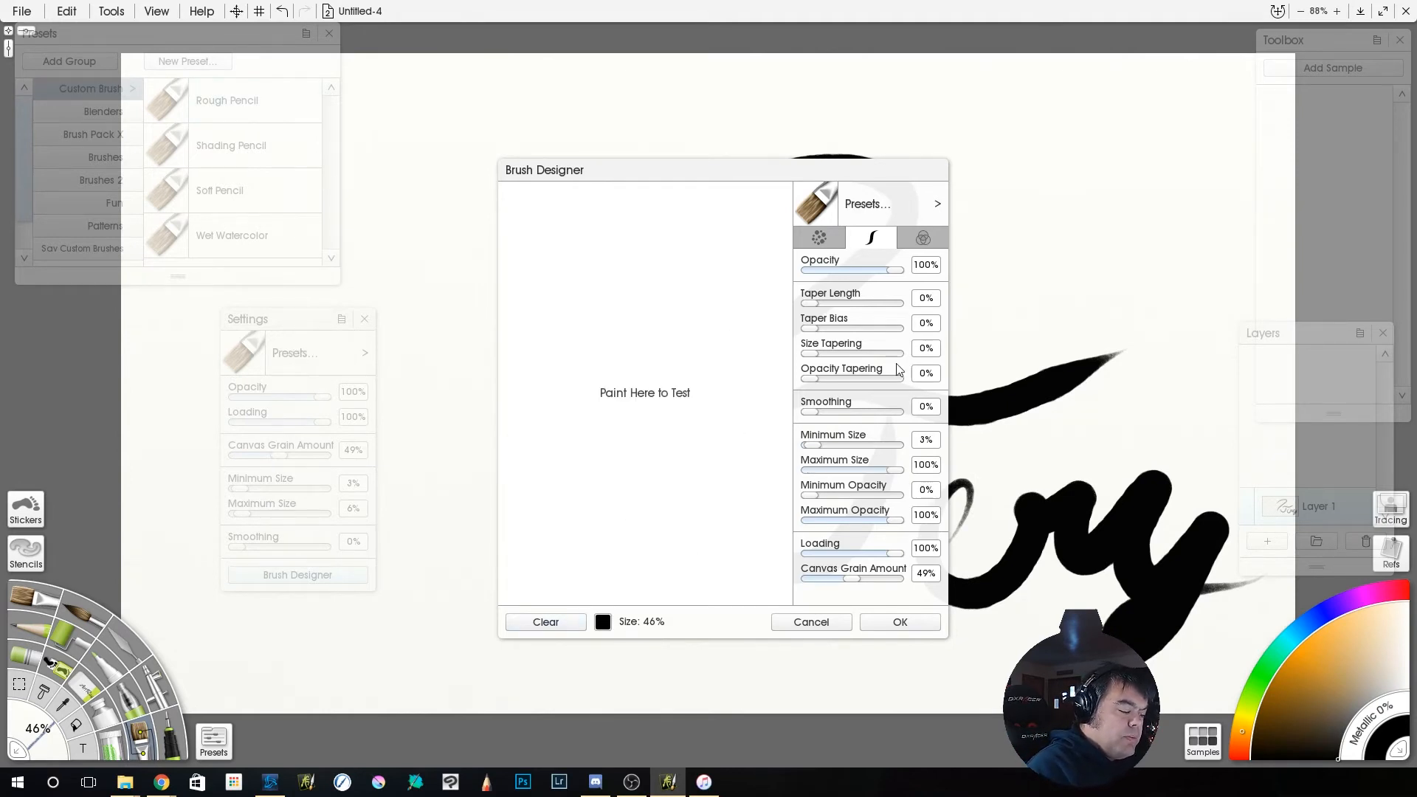
pyautogui.moveTo(602, 227)
pyautogui.mouseDown()
pyautogui.moveTo(609, 558)
pyautogui.moveTo(738, 365)
pyautogui.mouseUp()
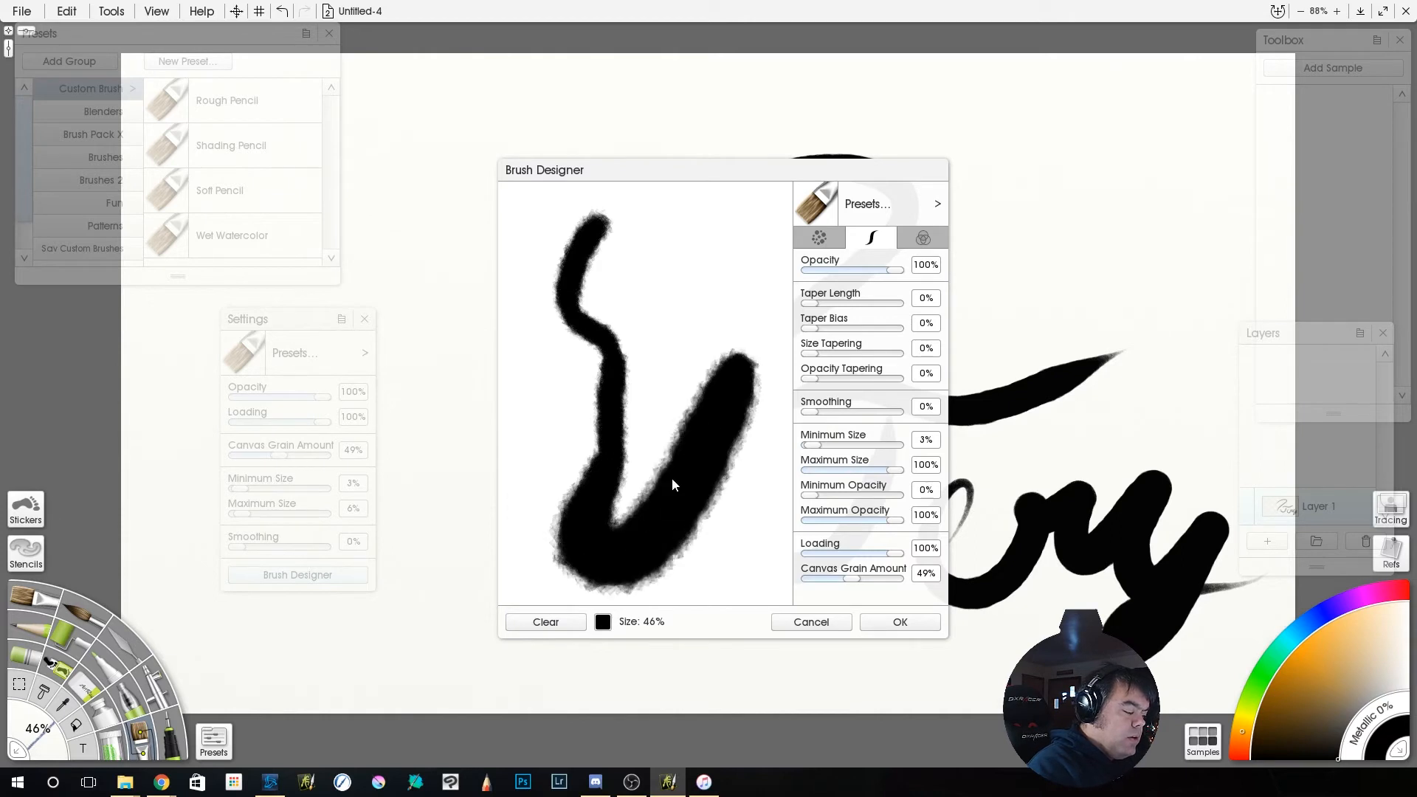
pyautogui.click(575, 625)
# Replace the brush head with the WhiteCircle image from the Brush Bitmaps collection.
pyautogui.click(819, 237)
pyautogui.click(835, 285)
pyautogui.click(931, 331)
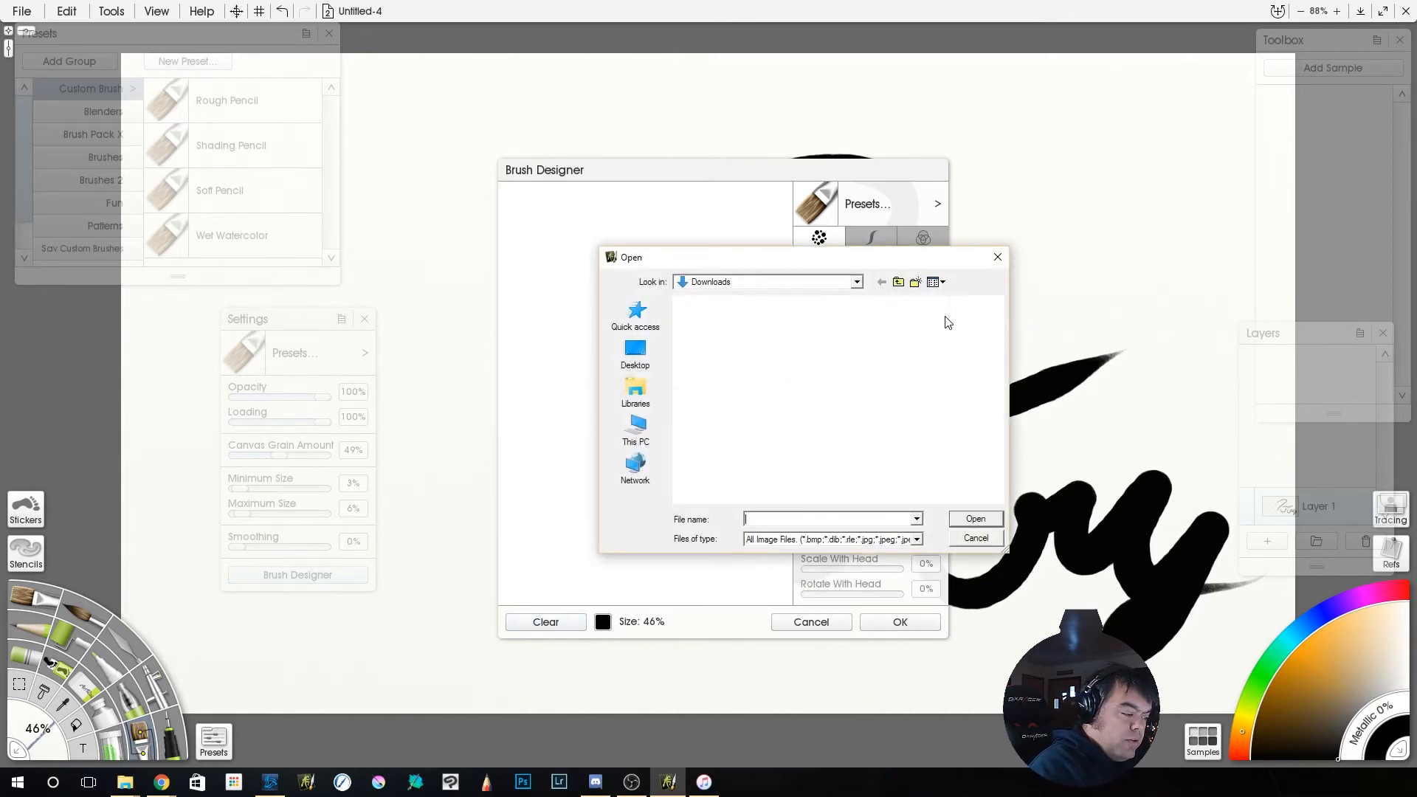
pyautogui.click(976, 538)
pyautogui.click(837, 282)
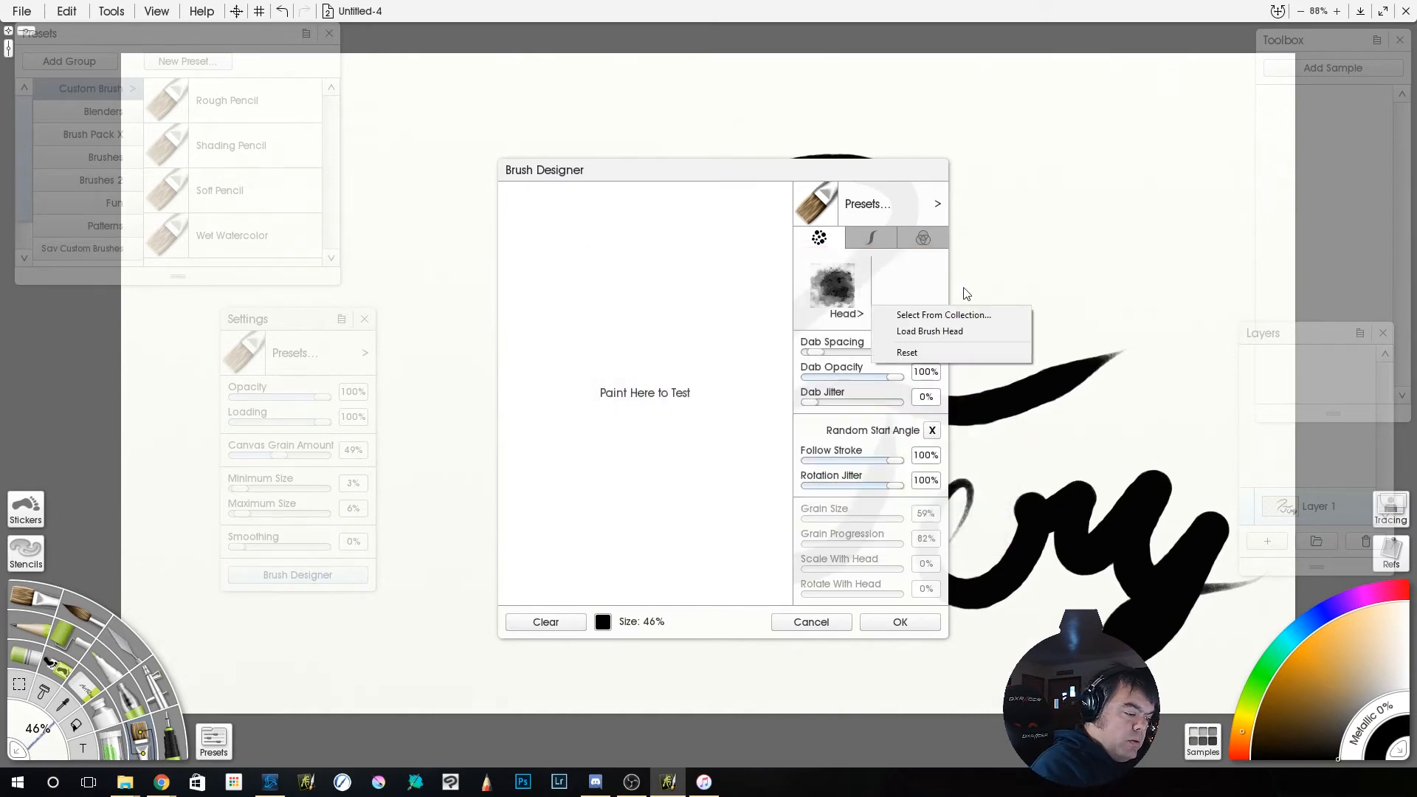
pyautogui.click(953, 315)
pyautogui.scroll(-1, 875, 444)
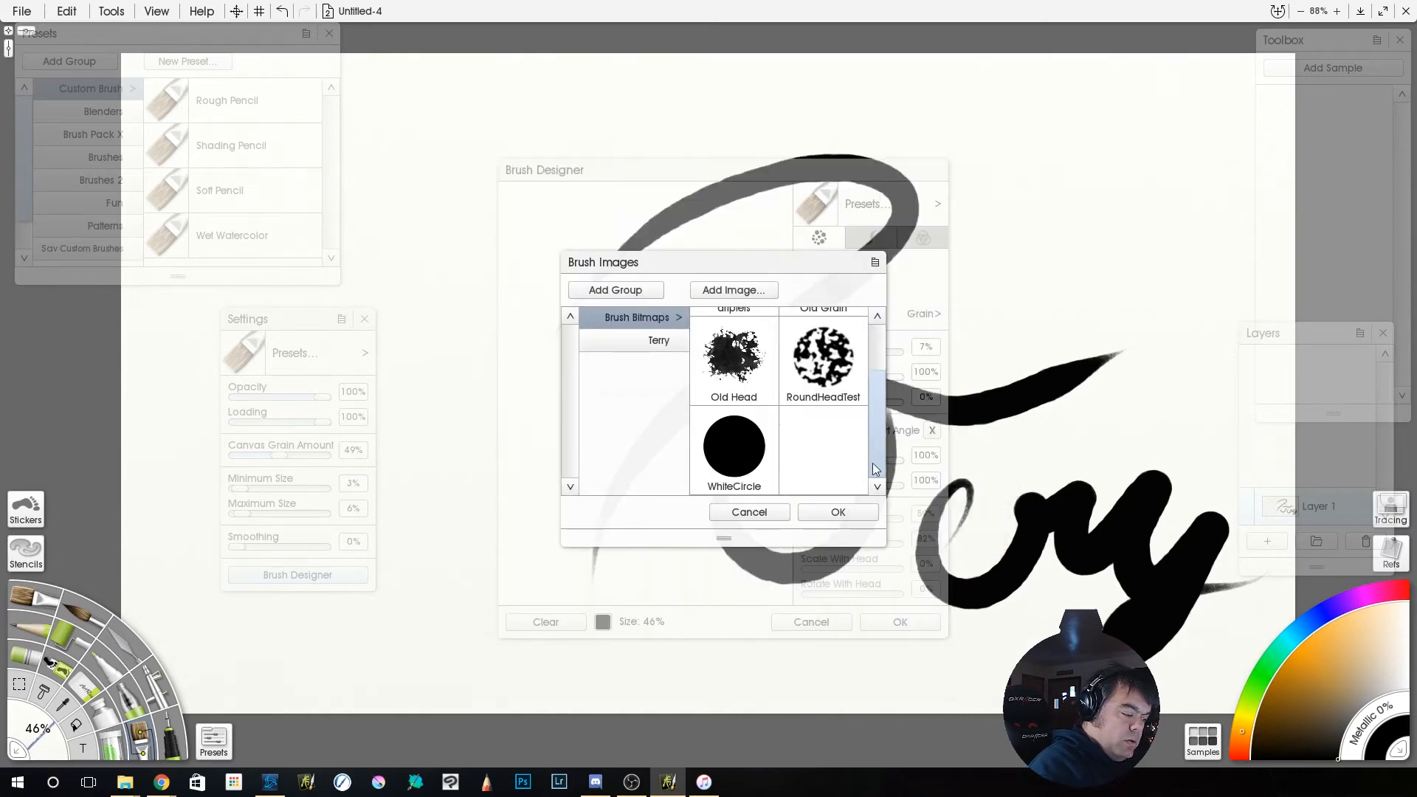
pyautogui.click(753, 465)
pyautogui.click(839, 512)
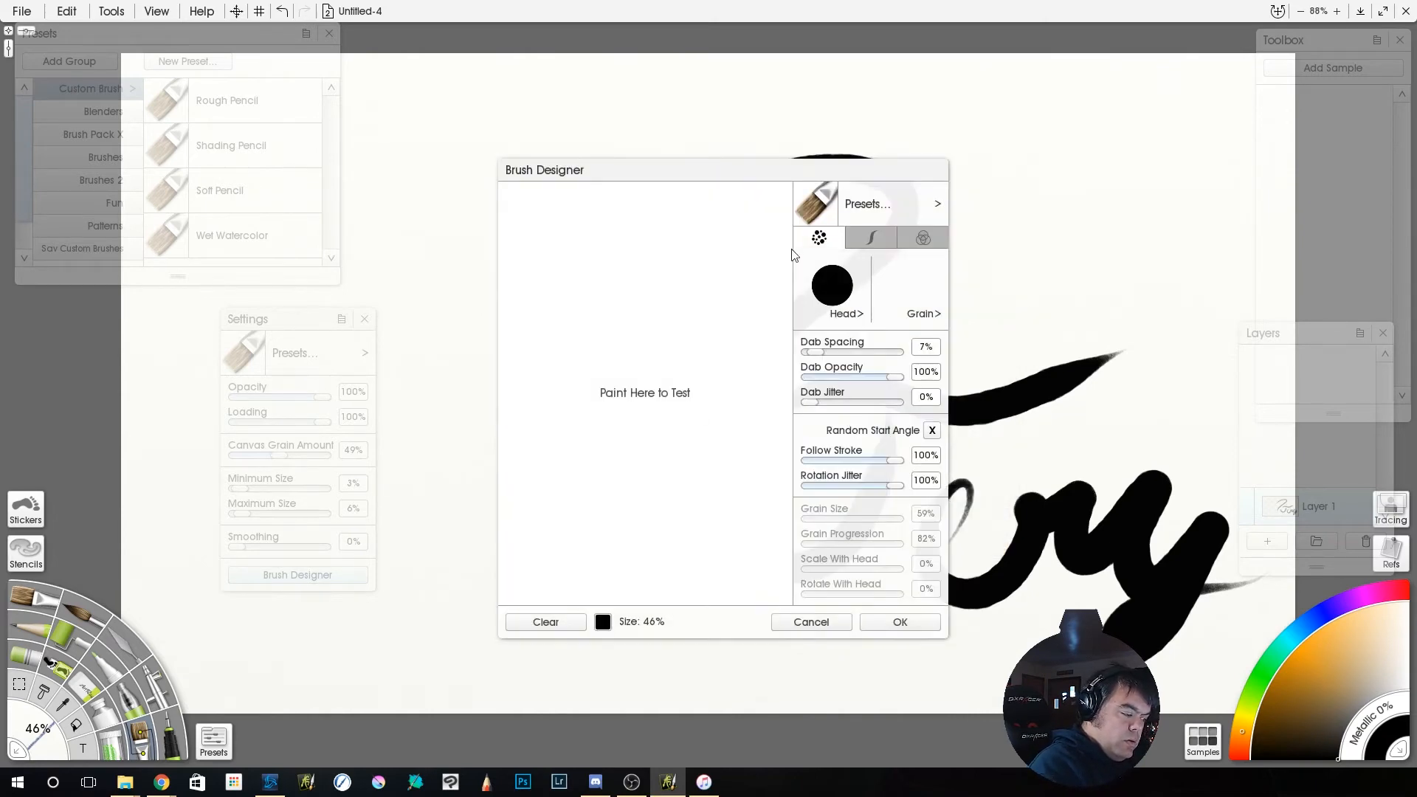
# Return to the stroke settings, test the round head with strokes of varying pressure and clear the preview.
pyautogui.click(876, 236)
pyautogui.moveTo(674, 231)
pyautogui.mouseDown()
pyautogui.moveTo(610, 340)
pyautogui.moveTo(630, 404)
pyautogui.moveTo(606, 517)
pyautogui.mouseUp()
pyautogui.click(607, 565)
pyautogui.moveTo(657, 558)
pyautogui.mouseDown()
pyautogui.moveTo(698, 450)
pyautogui.moveTo(705, 561)
pyautogui.moveTo(760, 472)
pyautogui.moveTo(753, 296)
pyautogui.mouseUp()
pyautogui.click(712, 441)
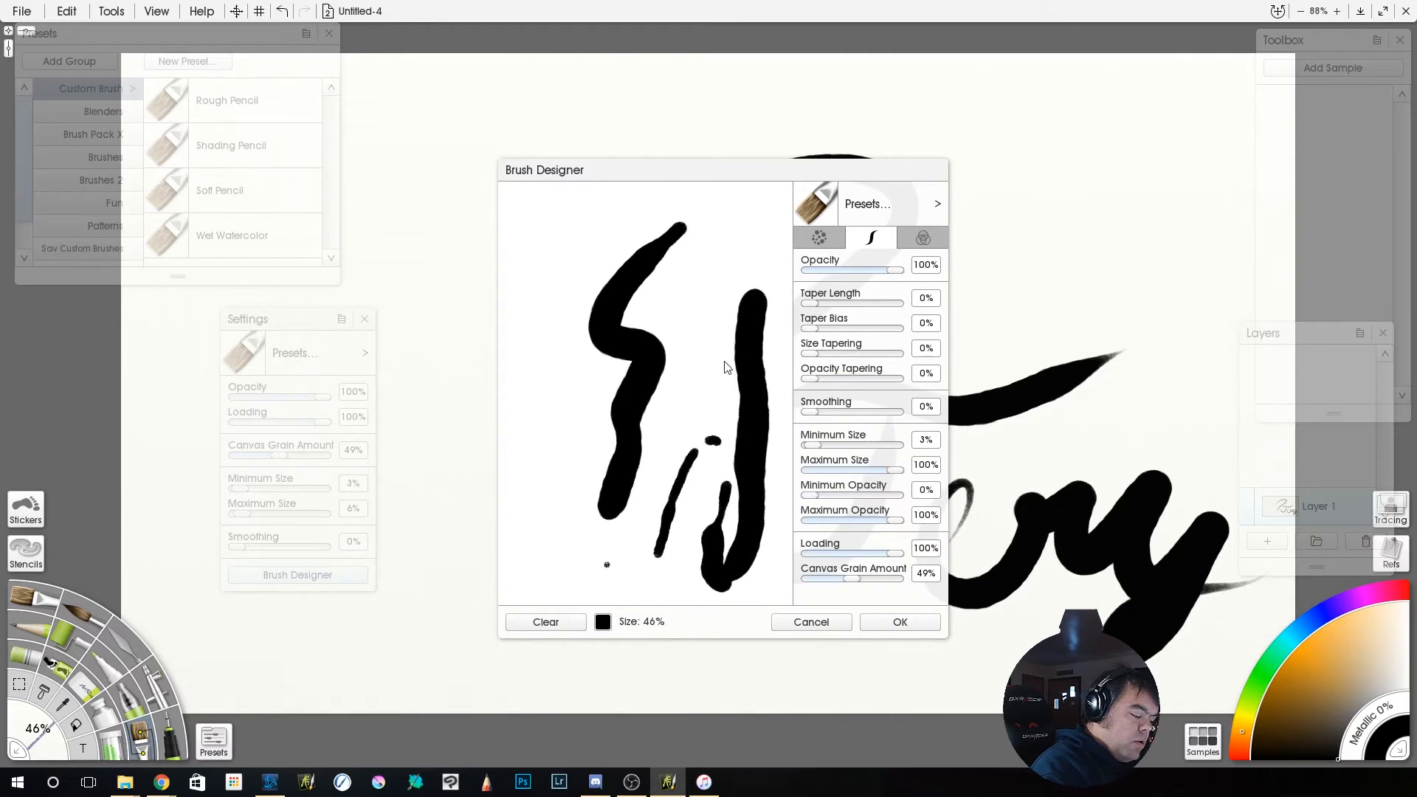
pyautogui.click(546, 625)
# Set the preview brush size to 100%, test it with a long stroke and clear the preview.
pyautogui.moveTo(642, 632)
pyautogui.mouseDown()
pyautogui.moveTo(716, 633)
pyautogui.moveTo(722, 595)
pyautogui.mouseUp()
pyautogui.moveTo(662, 215); pyautogui.dragTo(661, 536)
pyautogui.click(565, 624)
# Set the Maximum Size to 5%, test wavy strokes before and after reducing the preview size to 44%, and clear the preview.
pyautogui.moveTo(898, 474); pyautogui.dragTo(816, 503)
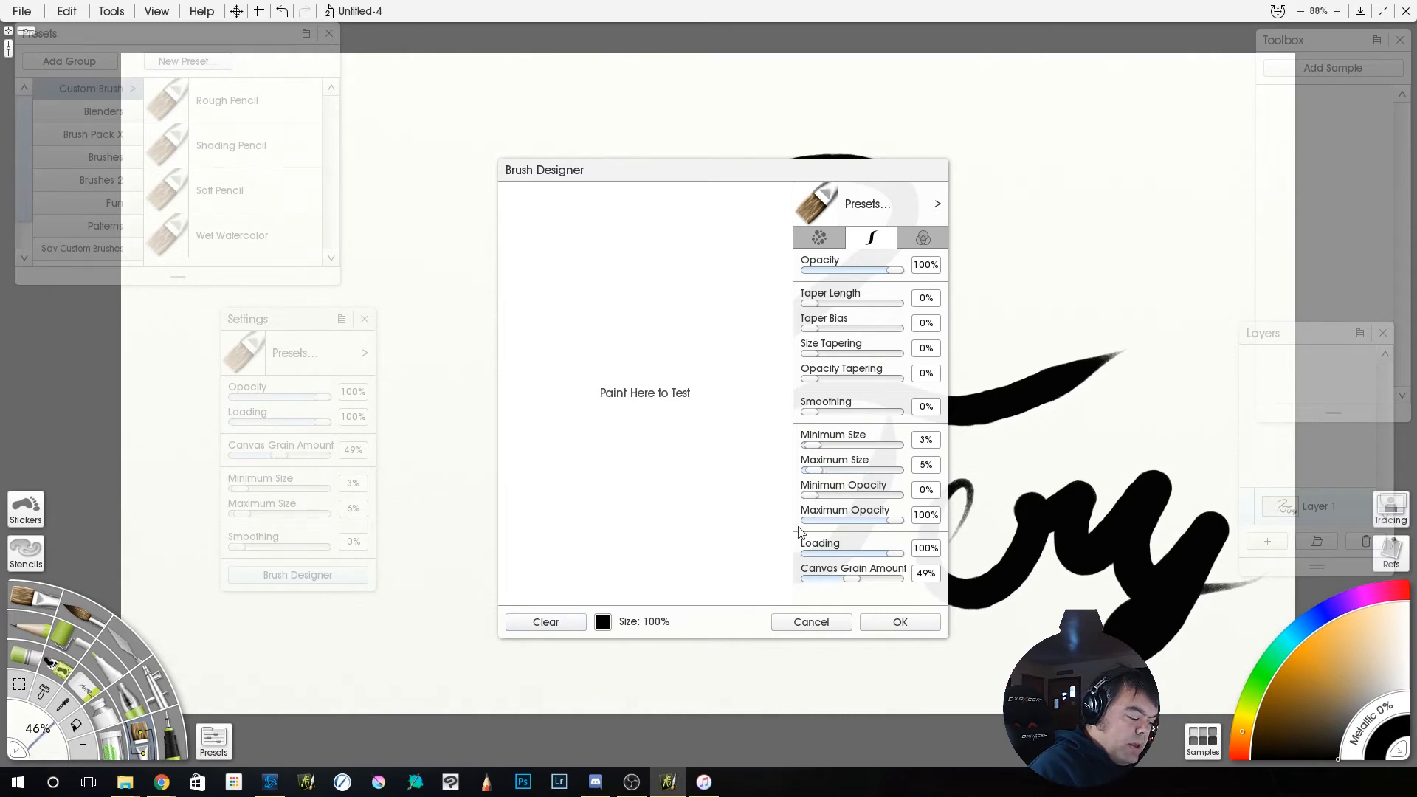
pyautogui.moveTo(672, 215)
pyautogui.mouseDown()
pyautogui.moveTo(590, 313)
pyautogui.moveTo(666, 386)
pyautogui.moveTo(686, 438)
pyautogui.moveTo(633, 510)
pyautogui.moveTo(564, 537)
pyautogui.moveTo(760, 544)
pyautogui.mouseUp()
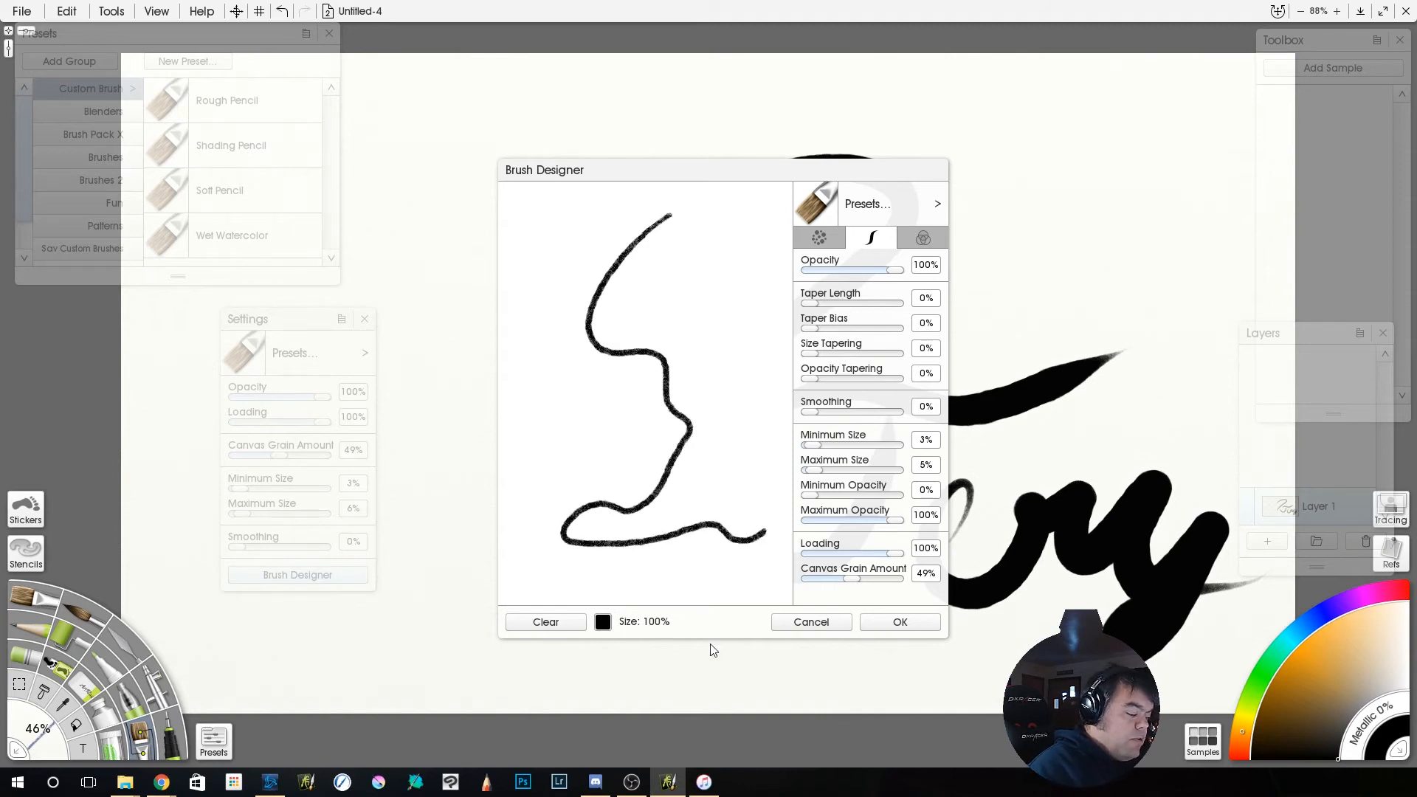
pyautogui.moveTo(651, 625); pyautogui.dragTo(580, 654)
pyautogui.moveTo(708, 220)
pyautogui.mouseDown()
pyautogui.moveTo(659, 276)
pyautogui.moveTo(721, 329)
pyautogui.moveTo(738, 430)
pyautogui.moveTo(721, 489)
pyautogui.moveTo(767, 499)
pyautogui.mouseUp()
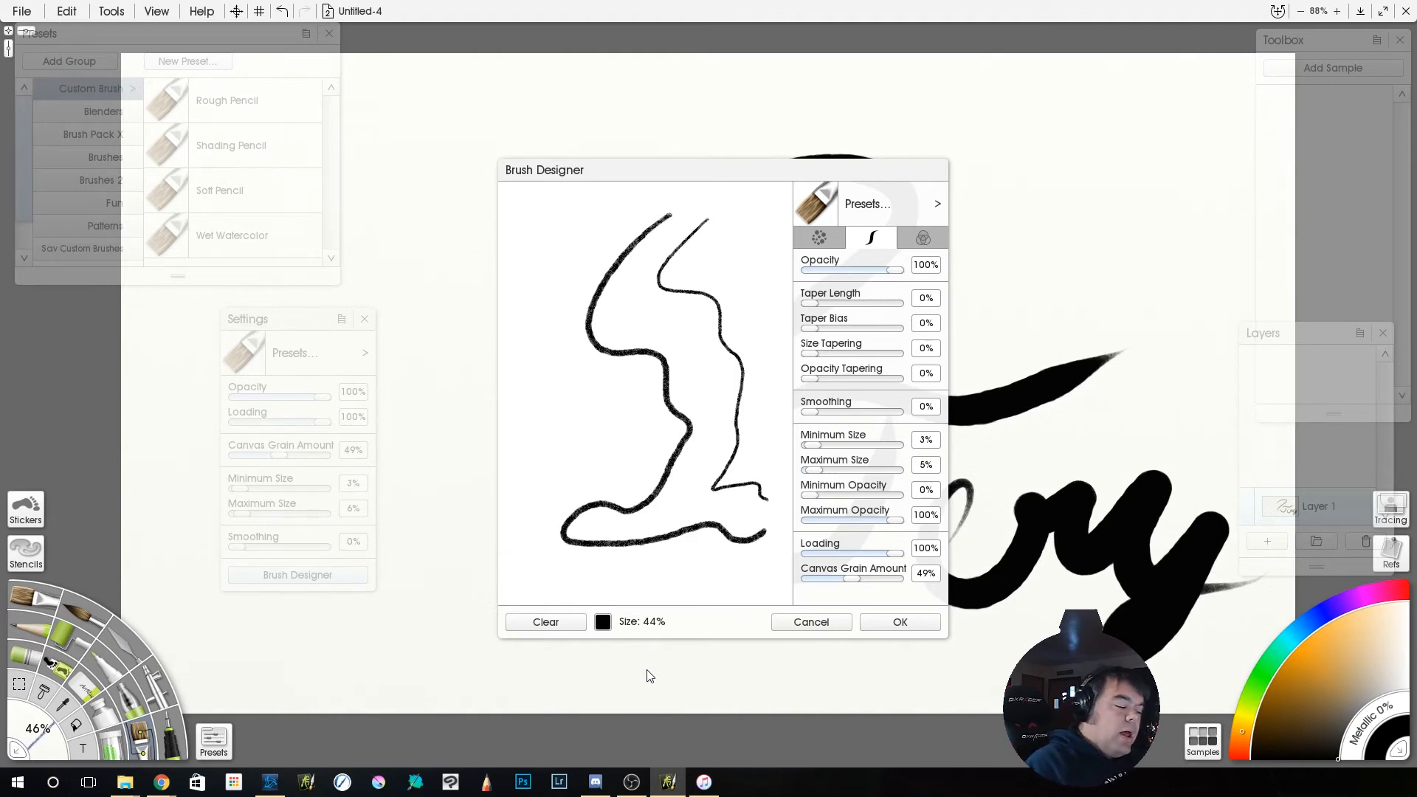
pyautogui.click(546, 622)
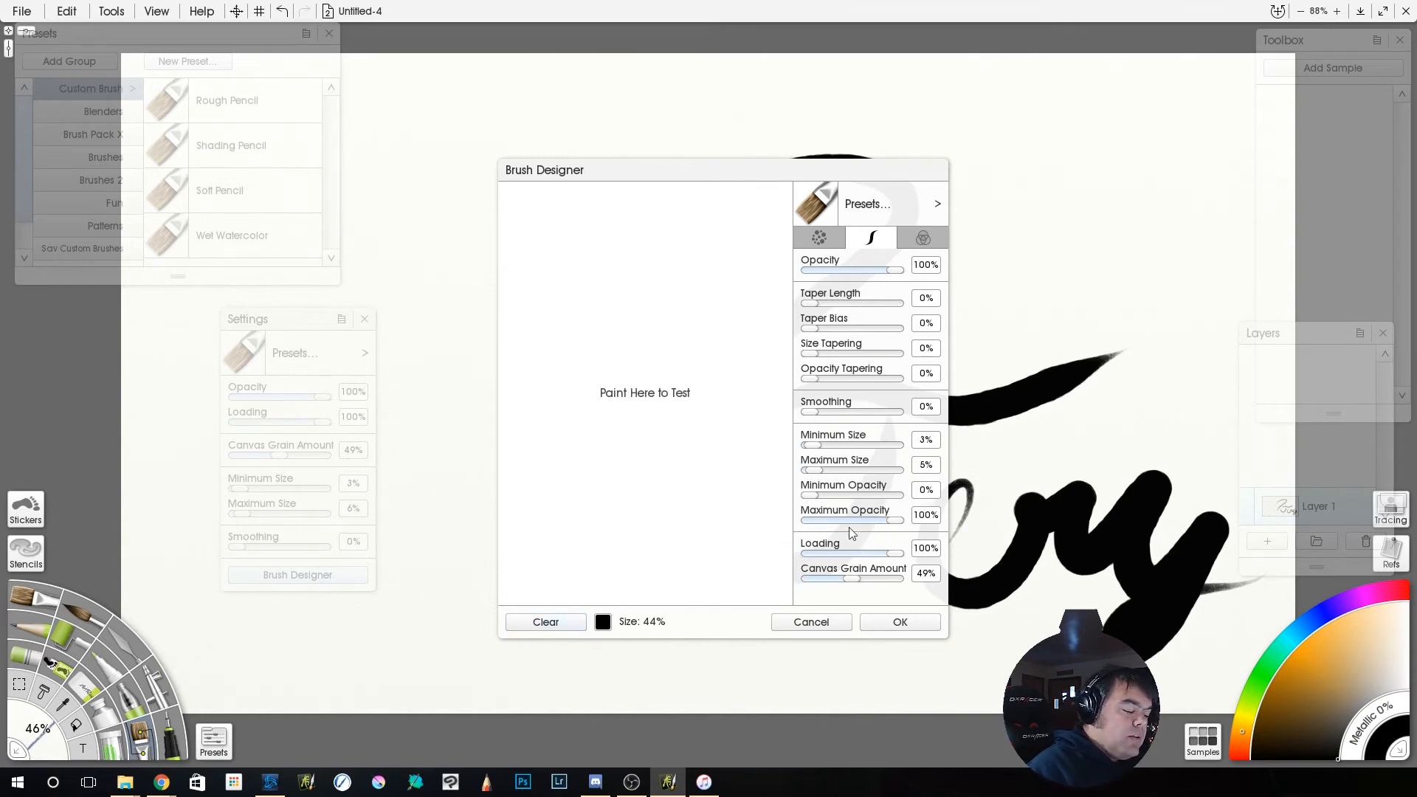
# Set Maximum Opacity to 50% and Maximum Size to 80%, and test them with overlapping crossed strokes in the preview.
pyautogui.moveTo(898, 517); pyautogui.dragTo(853, 533)
pyautogui.moveTo(812, 469); pyautogui.dragTo(880, 470)
pyautogui.moveTo(635, 211); pyautogui.dragTo(580, 548)
pyautogui.moveTo(698, 199); pyautogui.dragTo(522, 552)
pyautogui.moveTo(523, 245); pyautogui.dragTo(698, 592)
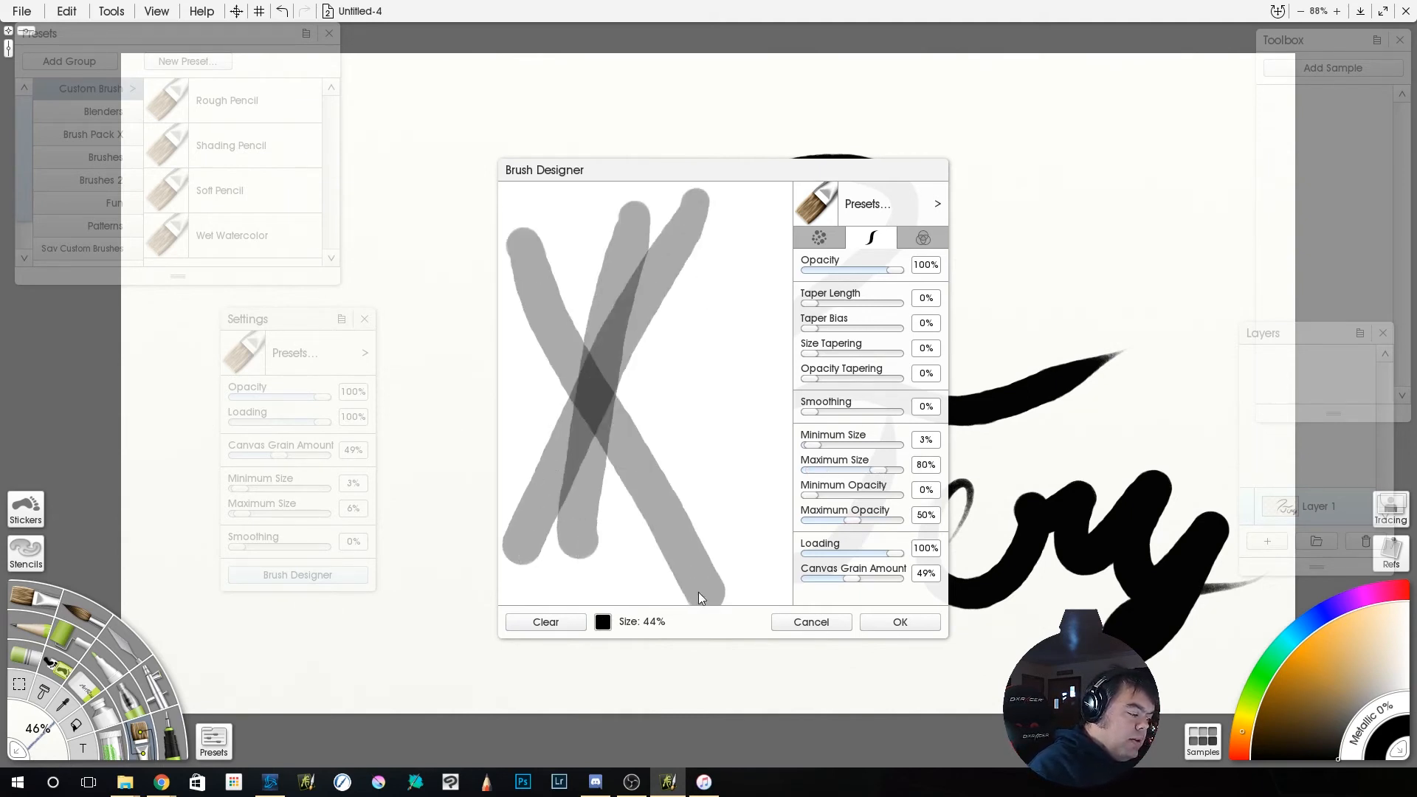
pyautogui.moveTo(690, 381); pyautogui.dragTo(510, 418)
pyautogui.moveTo(561, 247); pyautogui.dragTo(640, 600)
pyautogui.moveTo(512, 465); pyautogui.dragTo(712, 319)
pyautogui.moveTo(753, 255); pyautogui.dragTo(761, 487)
pyautogui.moveTo(735, 428); pyautogui.dragTo(687, 430)
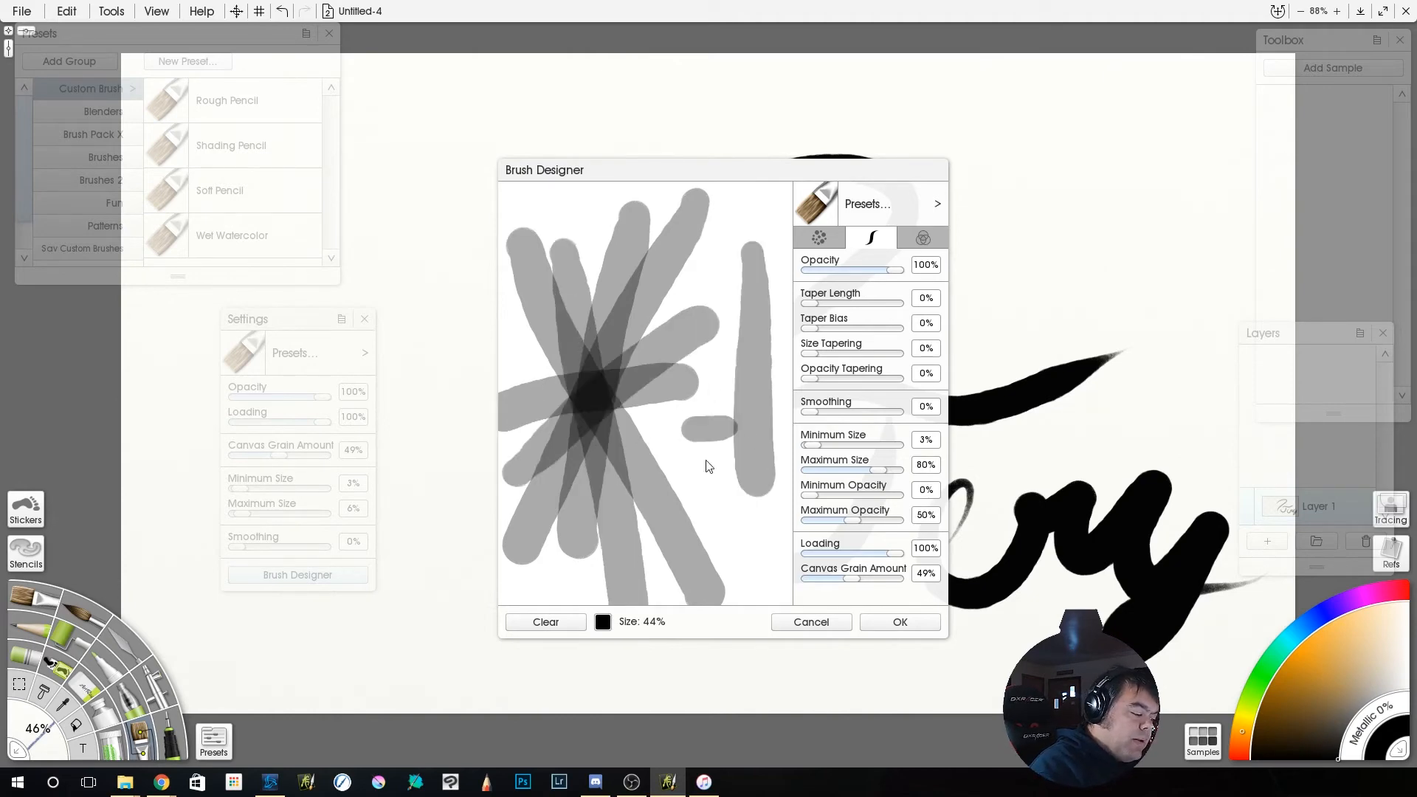
pyautogui.moveTo(738, 544); pyautogui.dragTo(746, 570)
# Set Maximum Opacity to 100% and paint an S-shaped test stroke on a cleared preview.
pyautogui.moveTo(855, 521); pyautogui.dragTo(919, 524)
pyautogui.click(546, 622)
pyautogui.moveTo(681, 236); pyautogui.dragTo(641, 493)
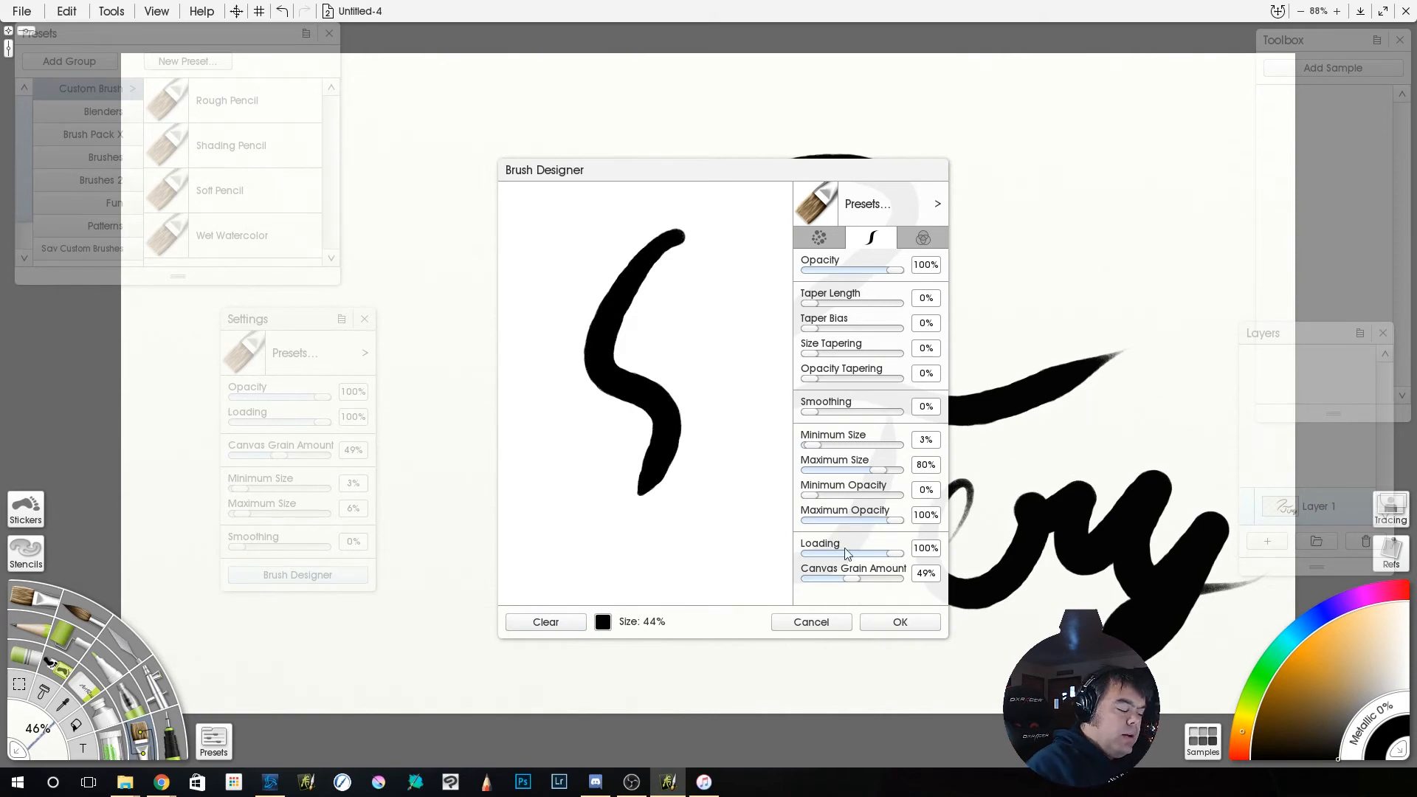
# Clear the preview, lower Loading to about 25% and test it with a straight diagonal stroke.
pyautogui.click(555, 625)
pyautogui.moveTo(888, 556); pyautogui.dragTo(830, 558)
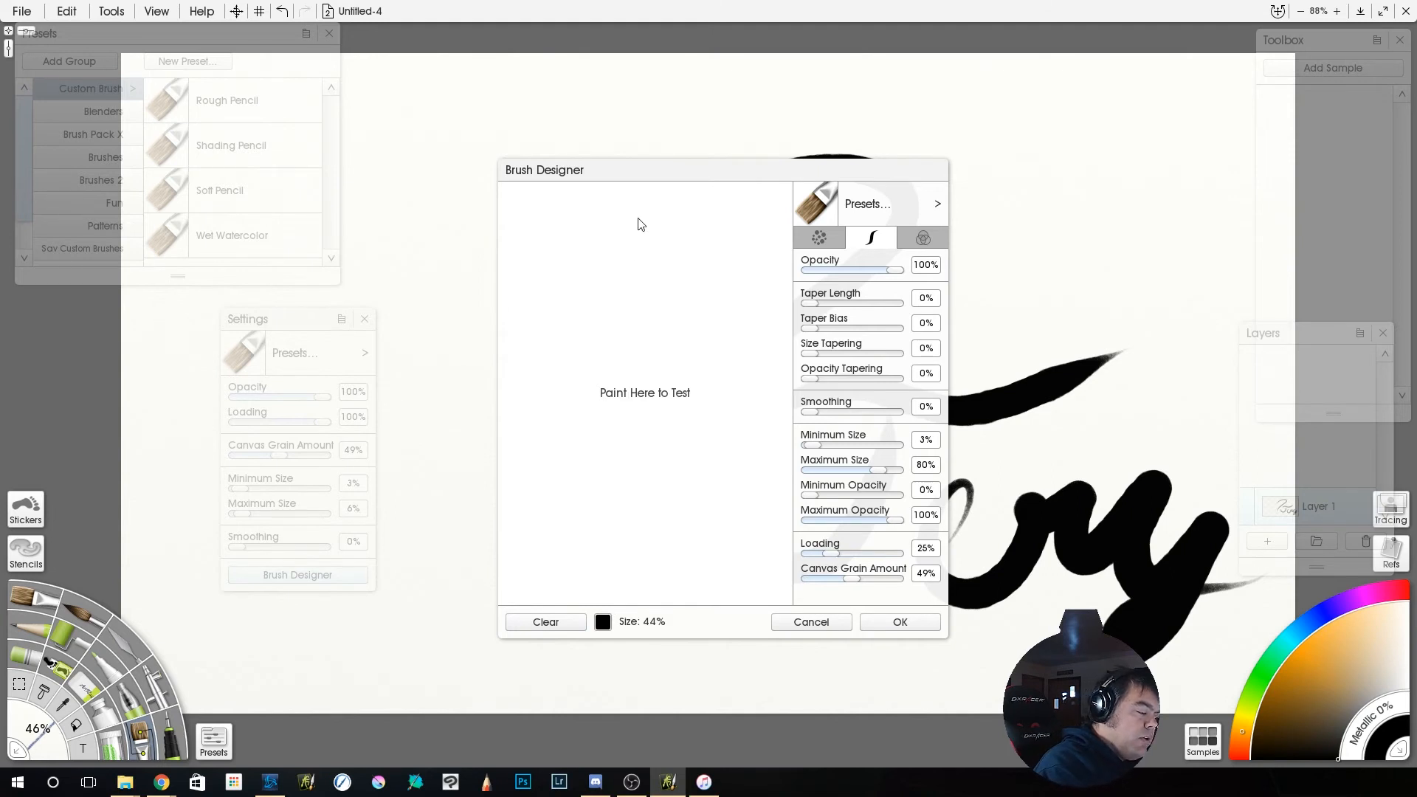
pyautogui.moveTo(640, 216); pyautogui.dragTo(575, 441)
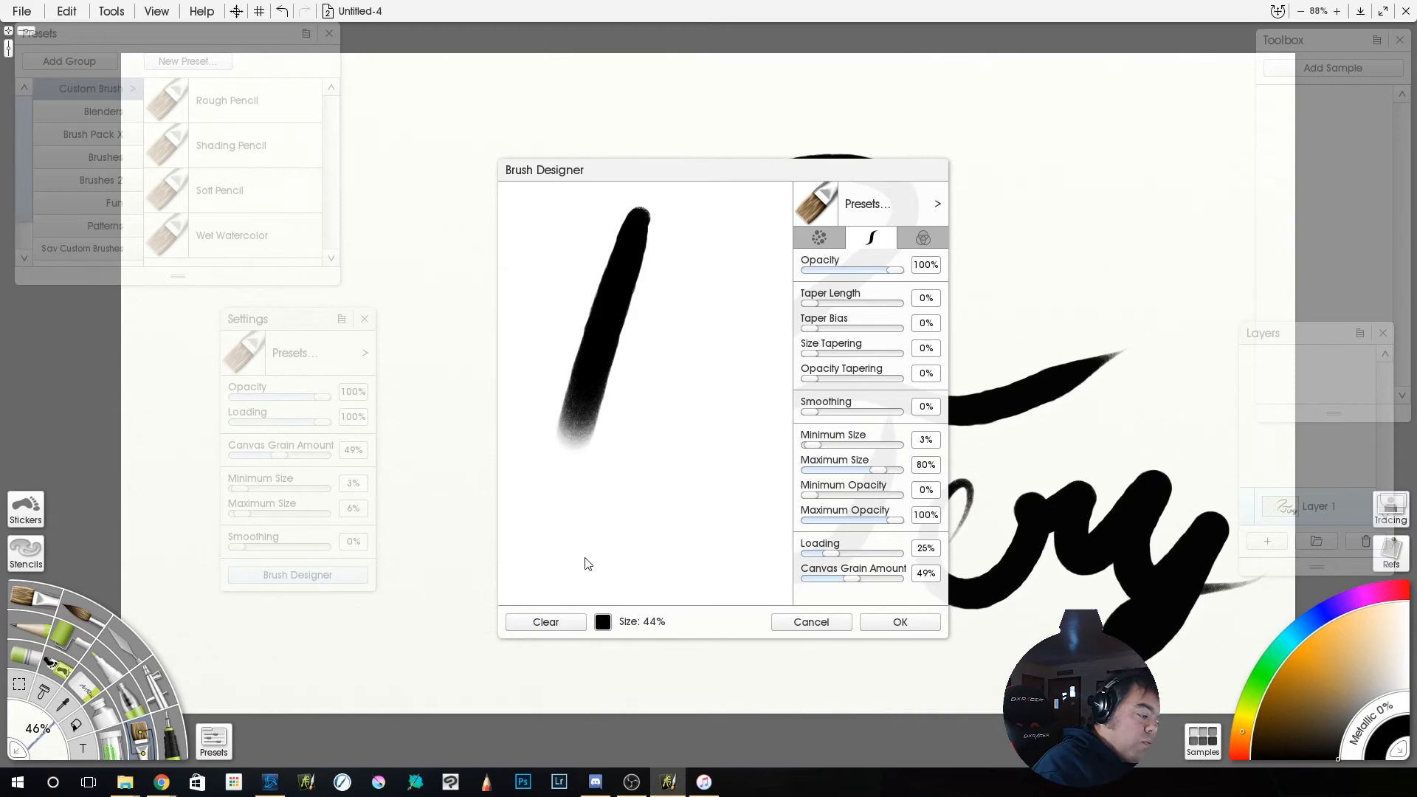
# Clear the preview, set Loading to 100% and test it with a winding stroke.
pyautogui.click(556, 626)
pyautogui.moveTo(834, 559); pyautogui.dragTo(947, 548)
pyautogui.moveTo(624, 220)
pyautogui.mouseDown()
pyautogui.moveTo(714, 336)
pyautogui.moveTo(683, 468)
pyautogui.moveTo(657, 454)
pyautogui.mouseUp()
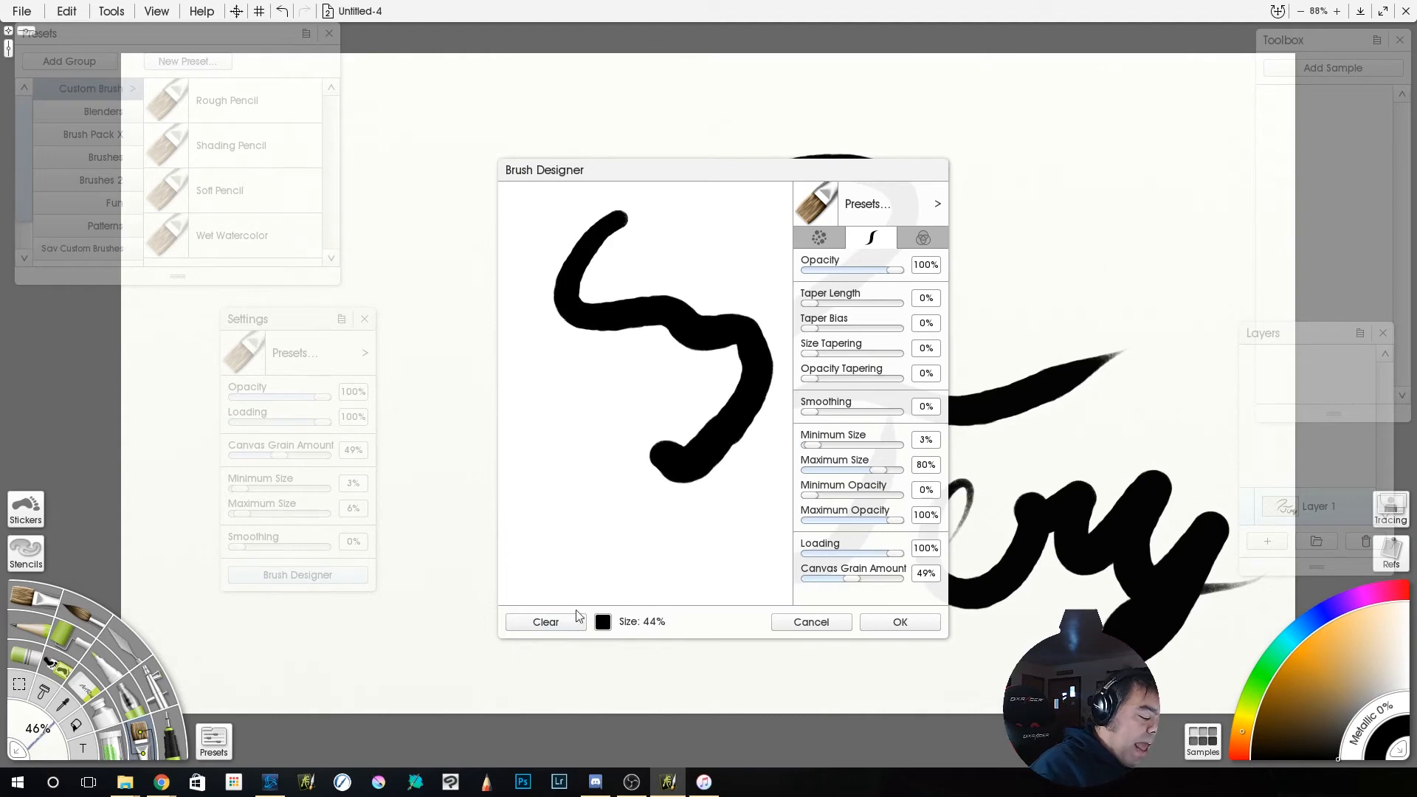
# Set Loading to 99%, test it on a cleared preview with one very long winding stroke, and clear the preview.
pyautogui.click(573, 621)
pyautogui.click(897, 557)
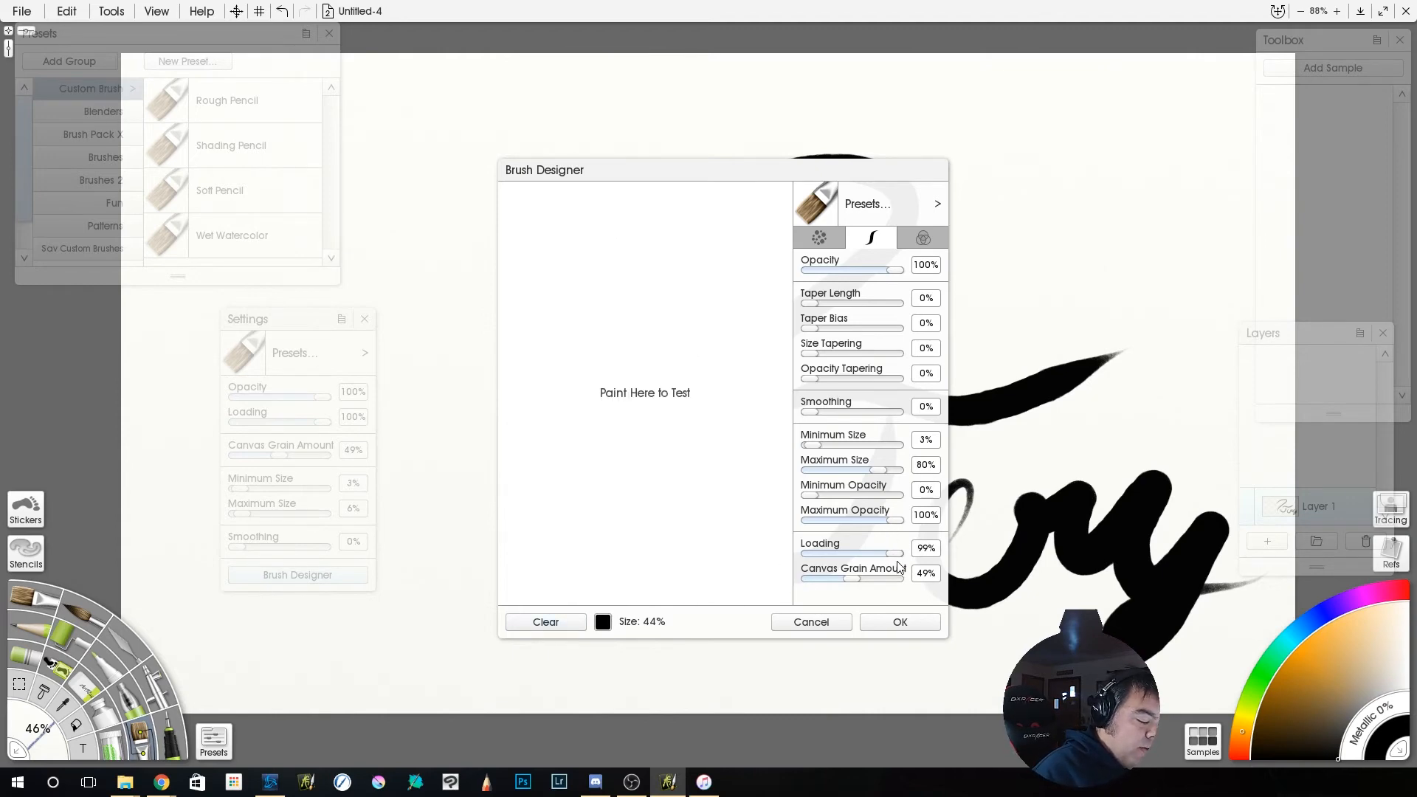
pyautogui.moveTo(619, 215)
pyautogui.mouseDown()
pyautogui.moveTo(561, 271)
pyautogui.moveTo(651, 257)
pyautogui.moveTo(698, 279)
pyautogui.moveTo(551, 392)
pyautogui.moveTo(660, 375)
pyautogui.moveTo(725, 407)
pyautogui.moveTo(615, 452)
pyautogui.moveTo(562, 495)
pyautogui.moveTo(703, 489)
pyautogui.moveTo(725, 539)
pyautogui.moveTo(598, 574)
pyautogui.moveTo(742, 572)
pyautogui.moveTo(789, 497)
pyautogui.moveTo(768, 238)
pyautogui.moveTo(701, 206)
pyautogui.moveTo(607, 193)
pyautogui.moveTo(536, 249)
pyautogui.moveTo(525, 548)
pyautogui.moveTo(584, 572)
pyautogui.moveTo(721, 551)
pyautogui.moveTo(765, 425)
pyautogui.moveTo(742, 288)
pyautogui.moveTo(676, 313)
pyautogui.moveTo(626, 429)
pyautogui.moveTo(557, 492)
pyautogui.moveTo(620, 349)
pyautogui.moveTo(763, 384)
pyautogui.mouseUp()
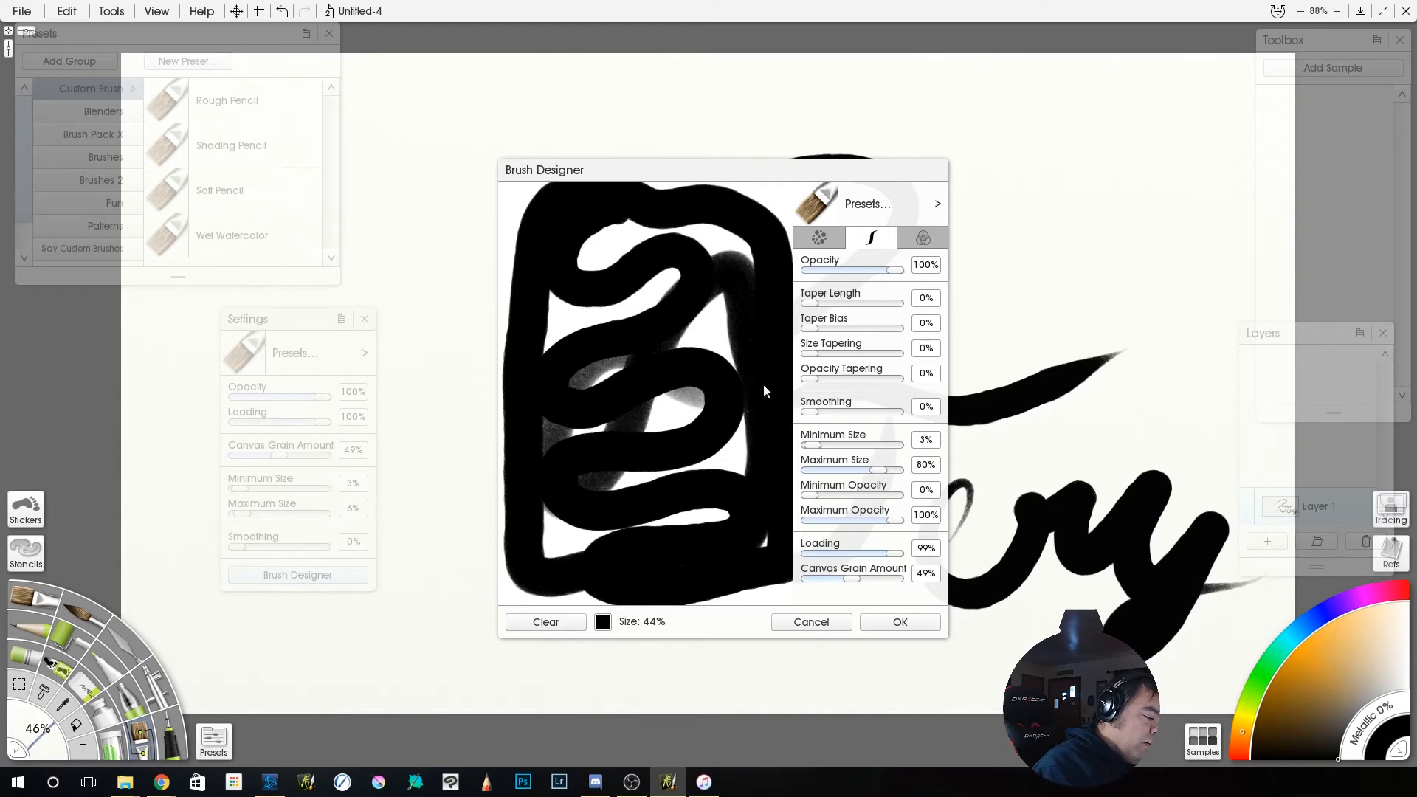
pyautogui.click(547, 623)
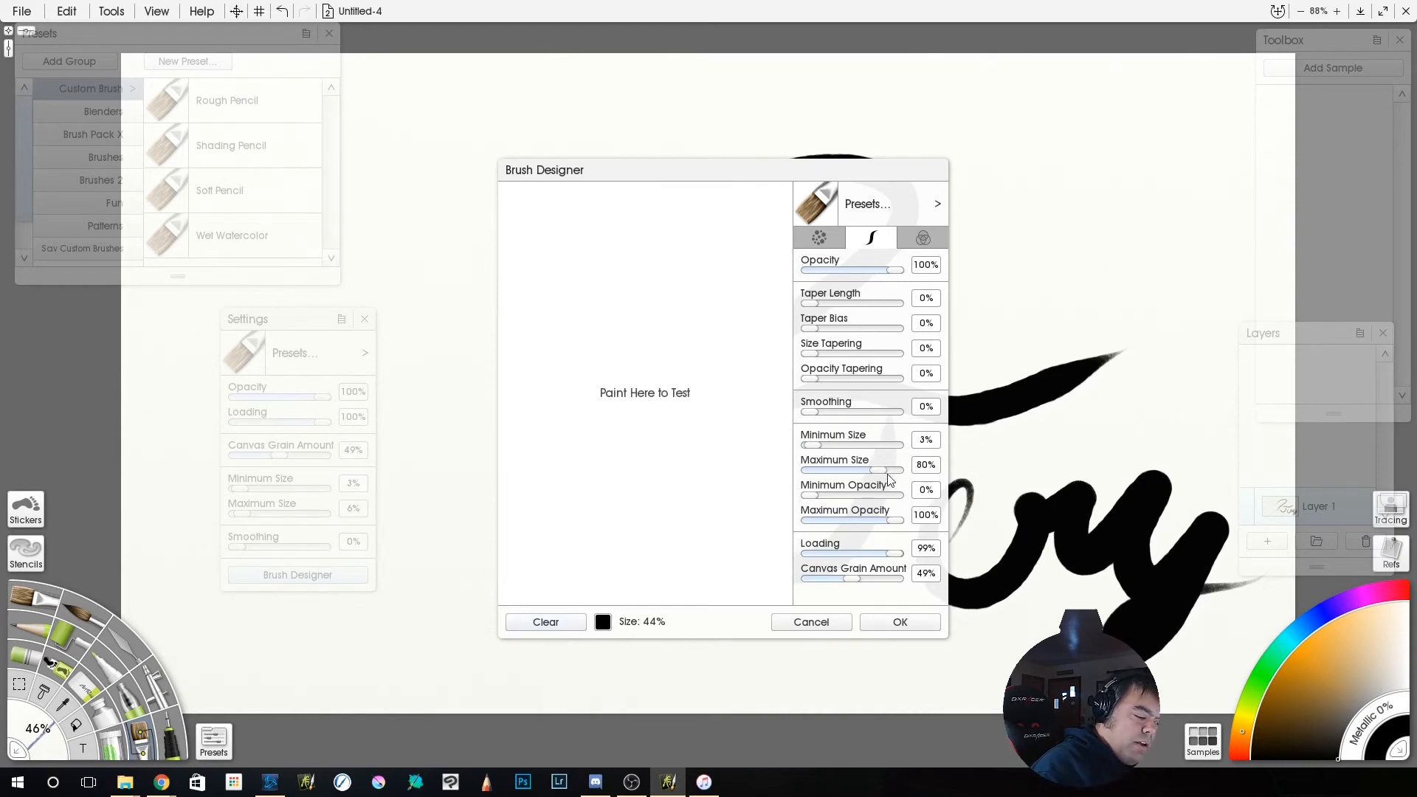
# Set Maximum Size to 22%, test it with one long up-and-down meandering stroke across the preview, and clear the preview.
pyautogui.moveTo(888, 476); pyautogui.dragTo(834, 477)
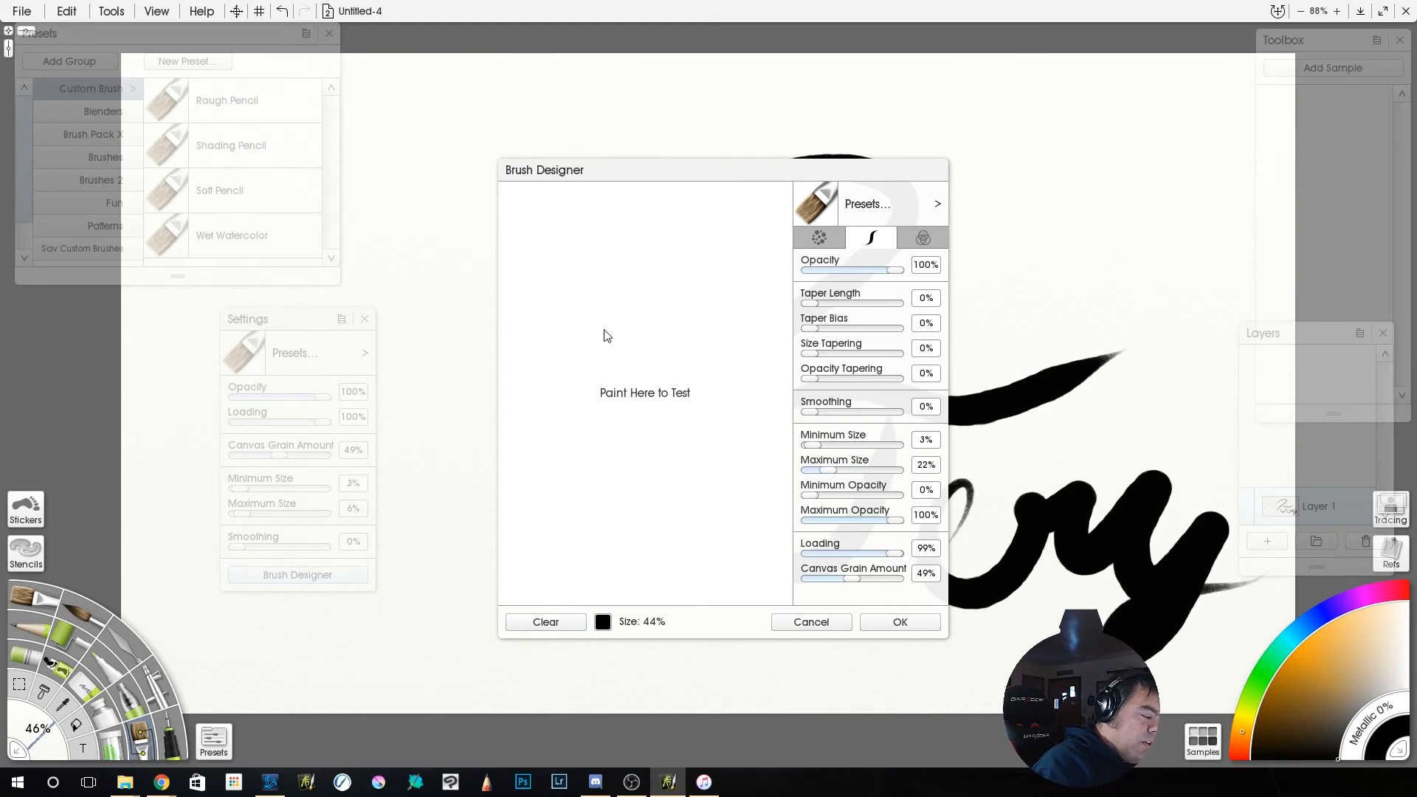
pyautogui.moveTo(516, 205)
pyautogui.mouseDown()
pyautogui.moveTo(520, 571)
pyautogui.moveTo(542, 588)
pyautogui.moveTo(560, 562)
pyautogui.moveTo(553, 201)
pyautogui.moveTo(600, 205)
pyautogui.moveTo(600, 566)
pyautogui.moveTo(627, 580)
pyautogui.moveTo(657, 567)
pyautogui.moveTo(651, 206)
pyautogui.moveTo(697, 216)
pyautogui.moveTo(687, 566)
pyautogui.moveTo(712, 580)
pyautogui.moveTo(732, 575)
pyautogui.moveTo(723, 223)
pyautogui.moveTo(752, 209)
pyautogui.moveTo(770, 234)
pyautogui.moveTo(759, 574)
pyautogui.mouseUp()
pyautogui.moveTo(744, 479); pyautogui.dragTo(752, 341)
pyautogui.moveTo(747, 250)
pyautogui.mouseDown()
pyautogui.moveTo(567, 230)
pyautogui.moveTo(526, 253)
pyautogui.moveTo(613, 313)
pyautogui.mouseUp()
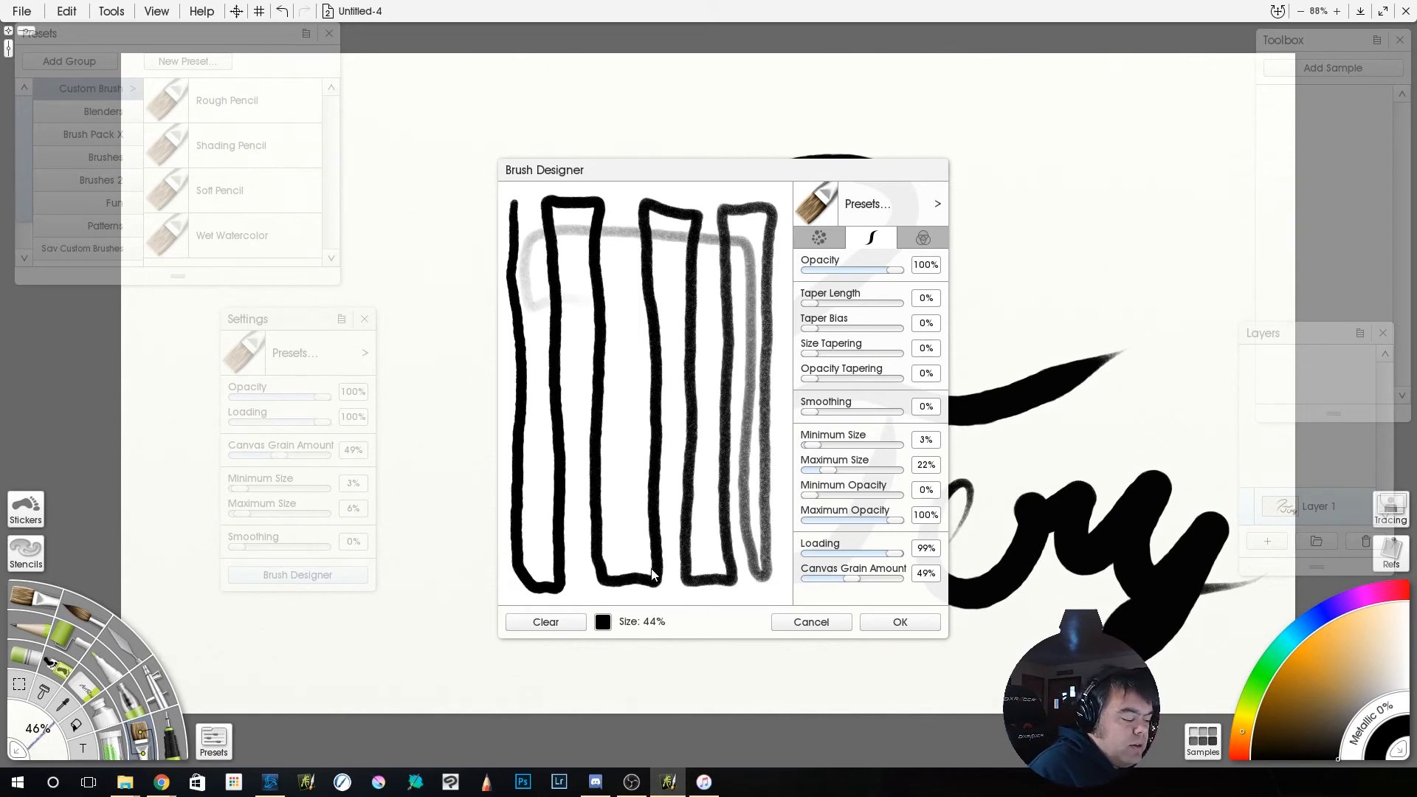
pyautogui.click(560, 625)
# Set Canvas Grain Amount to 0%, paint a short vertical test stroke, and clear the preview.
pyautogui.click(817, 238)
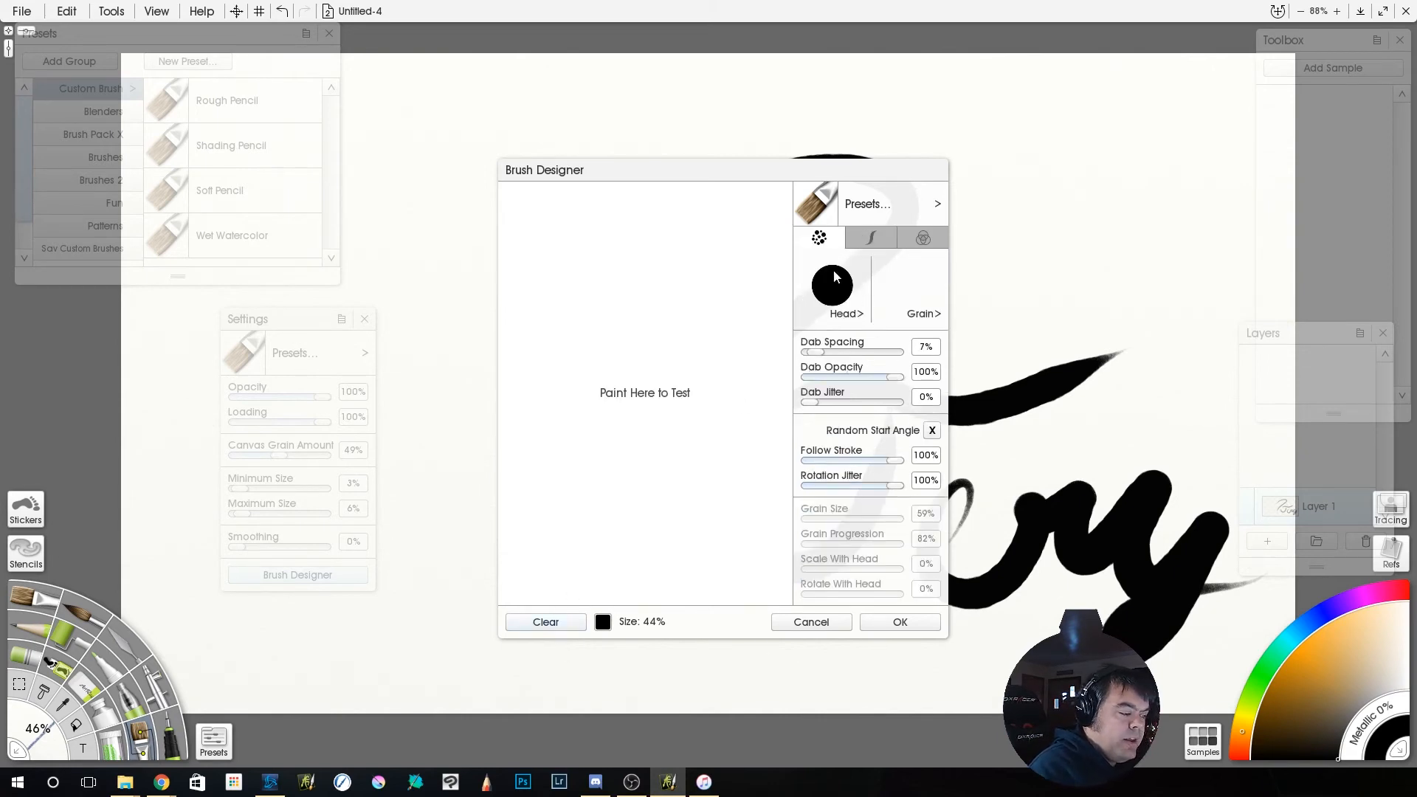
pyautogui.click(871, 239)
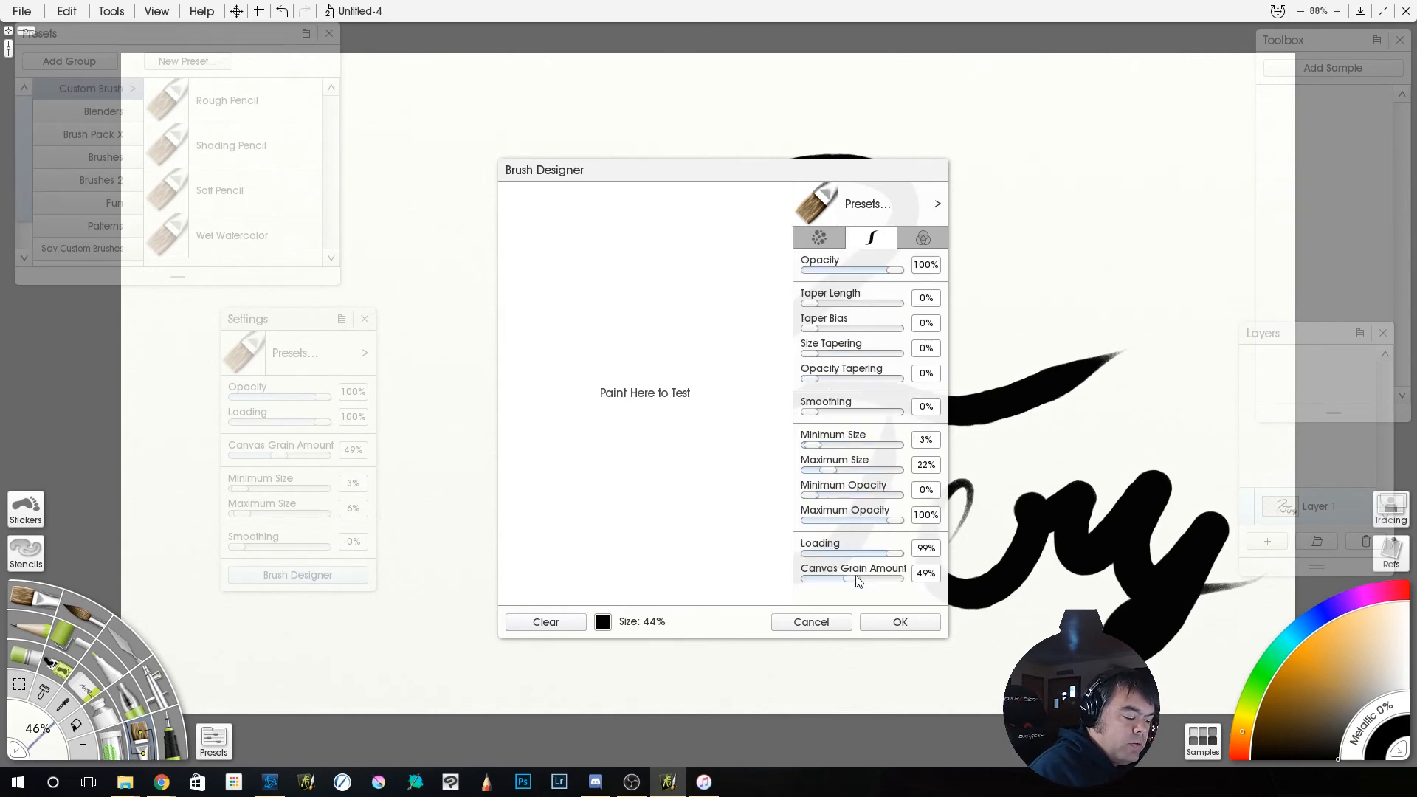
pyautogui.moveTo(652, 267); pyautogui.dragTo(665, 401)
pyautogui.click(562, 624)
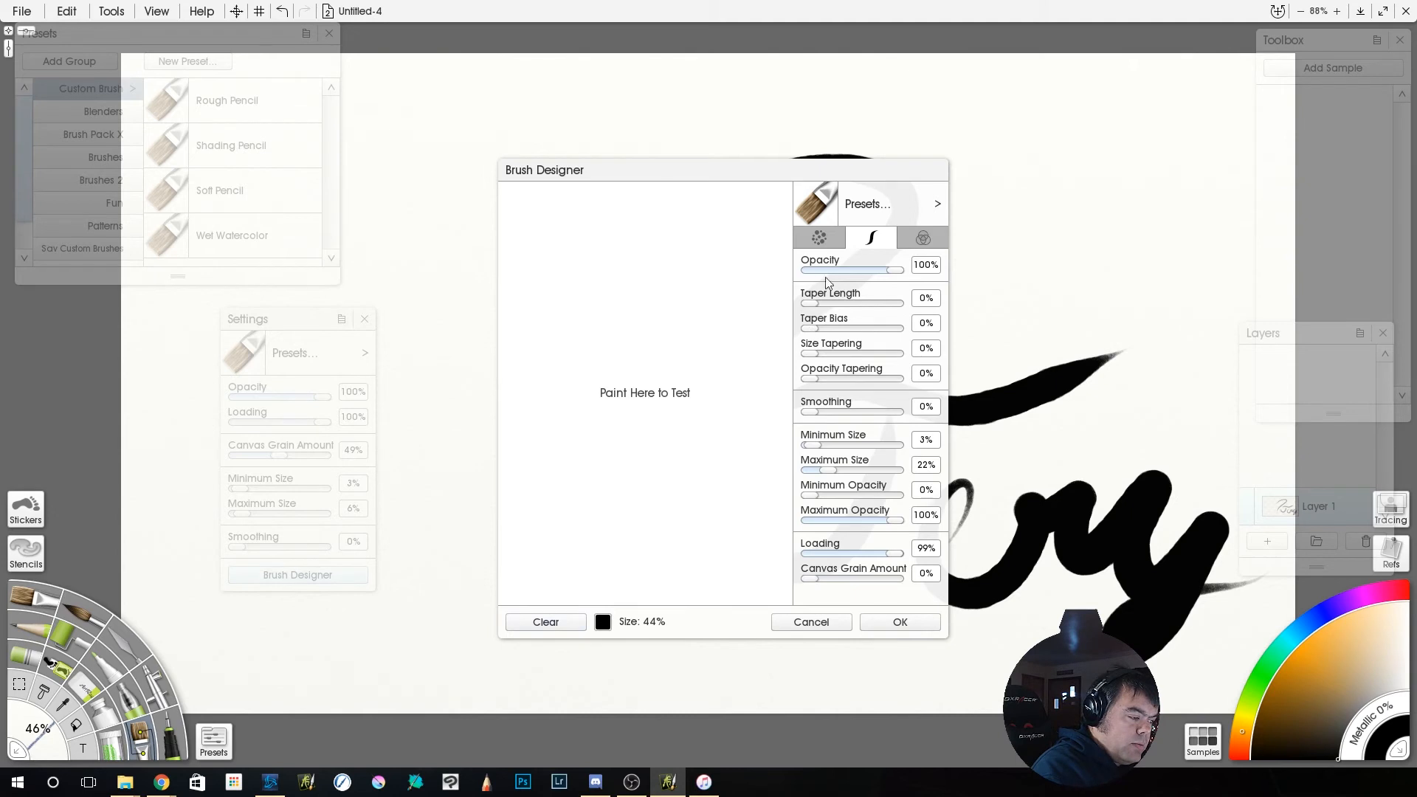
# Set Dab Spacing to 43%, test it with a short downward stroke, and clear the preview.
pyautogui.click(819, 237)
pyautogui.moveTo(814, 353); pyautogui.dragTo(848, 354)
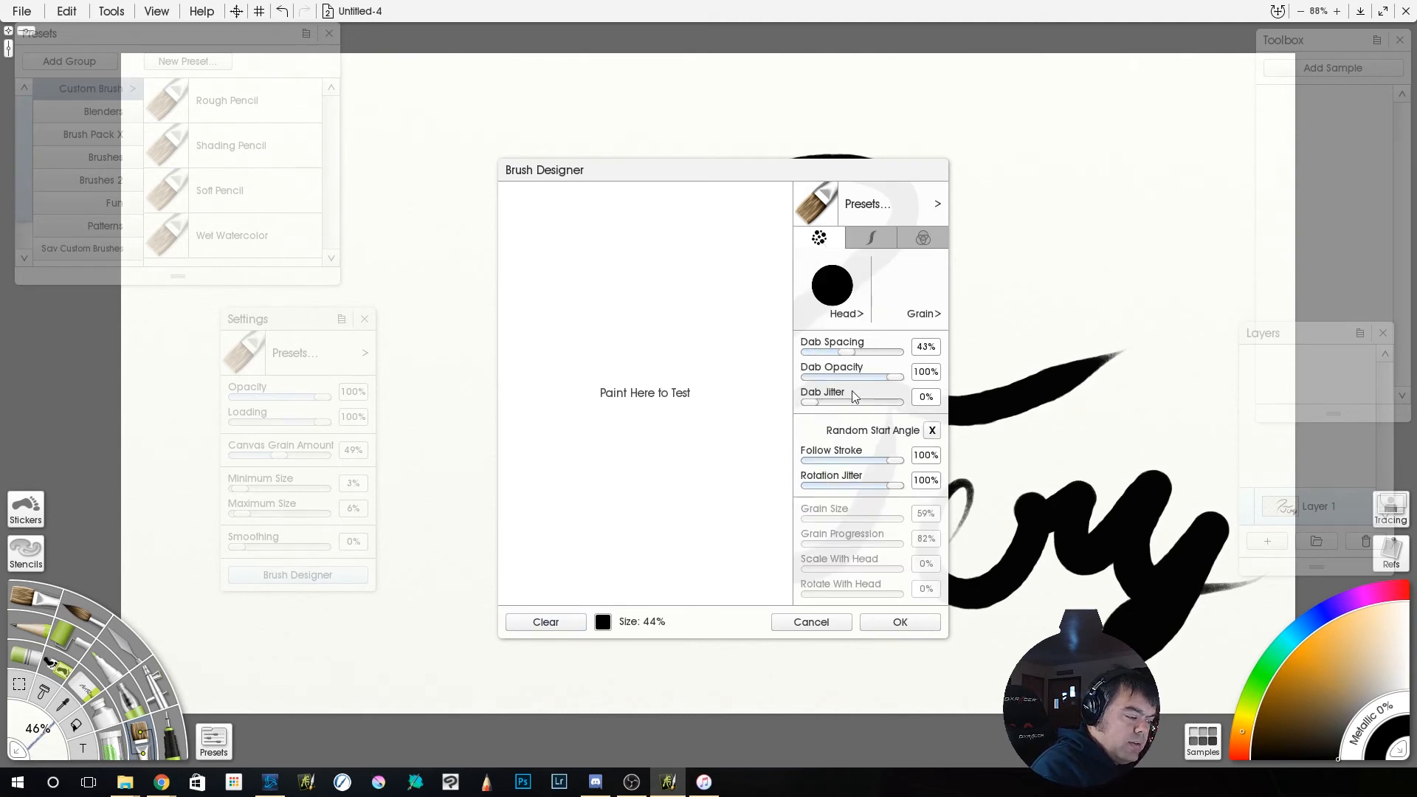
pyautogui.moveTo(628, 245); pyautogui.dragTo(639, 311)
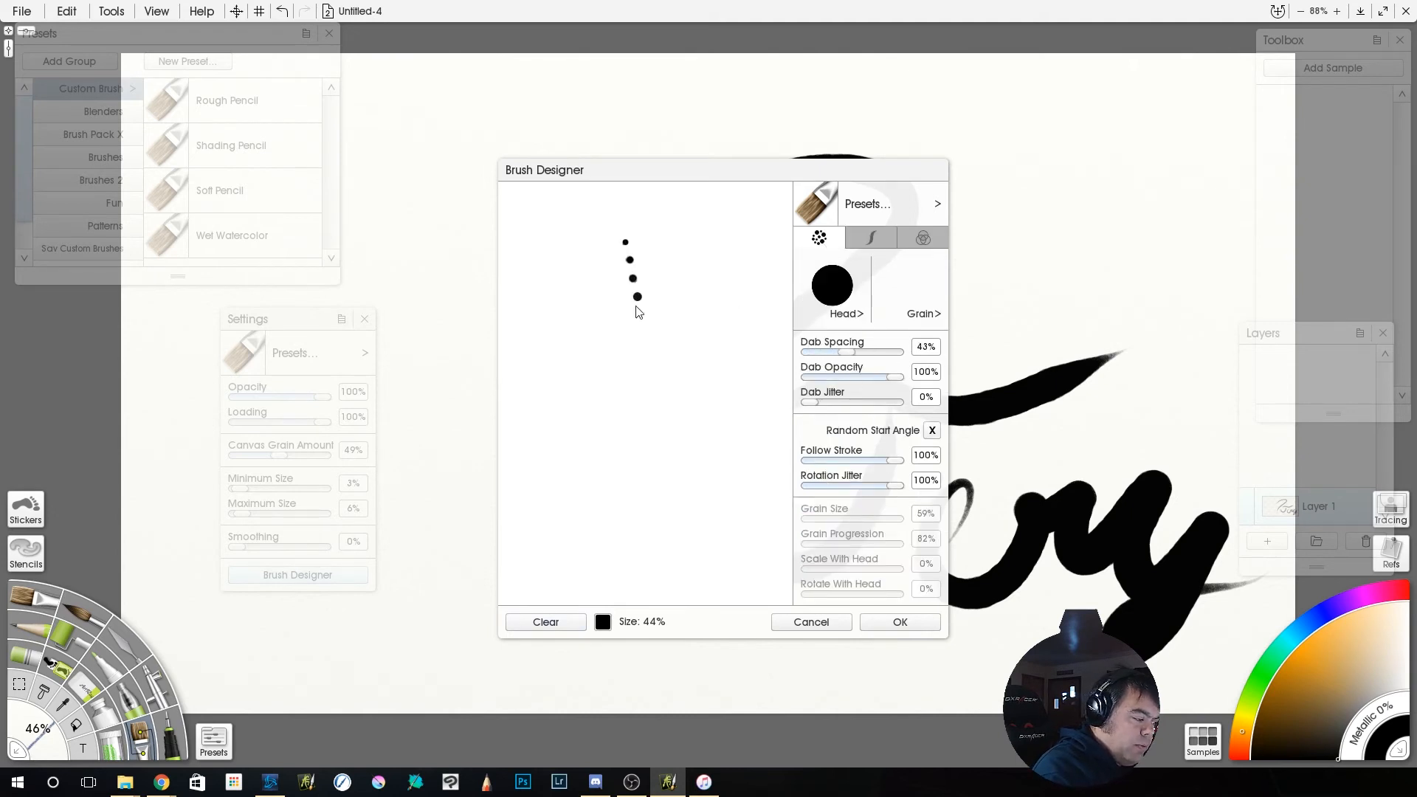
pyautogui.click(561, 624)
# Set Maximum Size to 97%, test it with a full-height vertical stroke, and clear the preview.
pyautogui.click(871, 237)
pyautogui.moveTo(829, 471); pyautogui.dragTo(896, 472)
pyautogui.moveTo(606, 213); pyautogui.dragTo(634, 599)
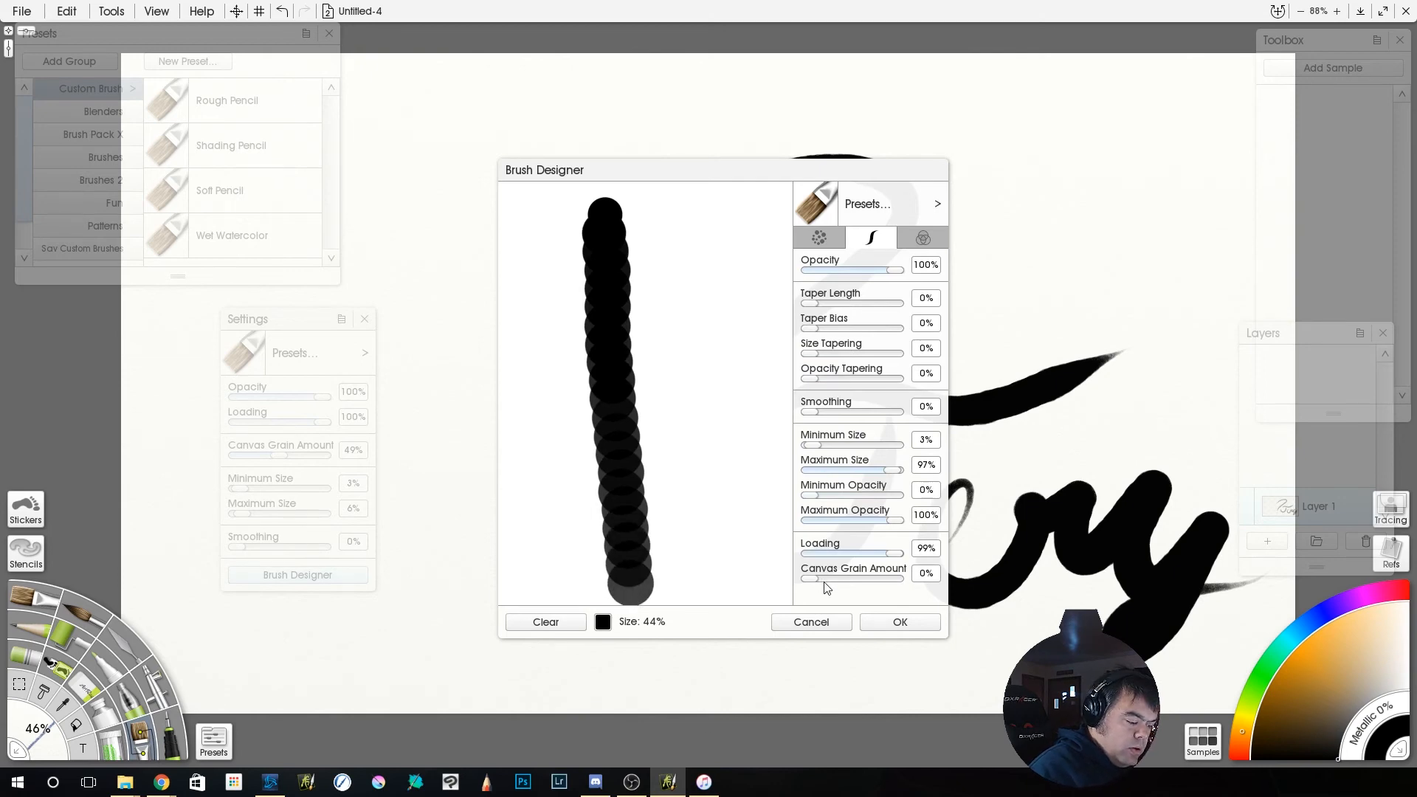
pyautogui.click(557, 622)
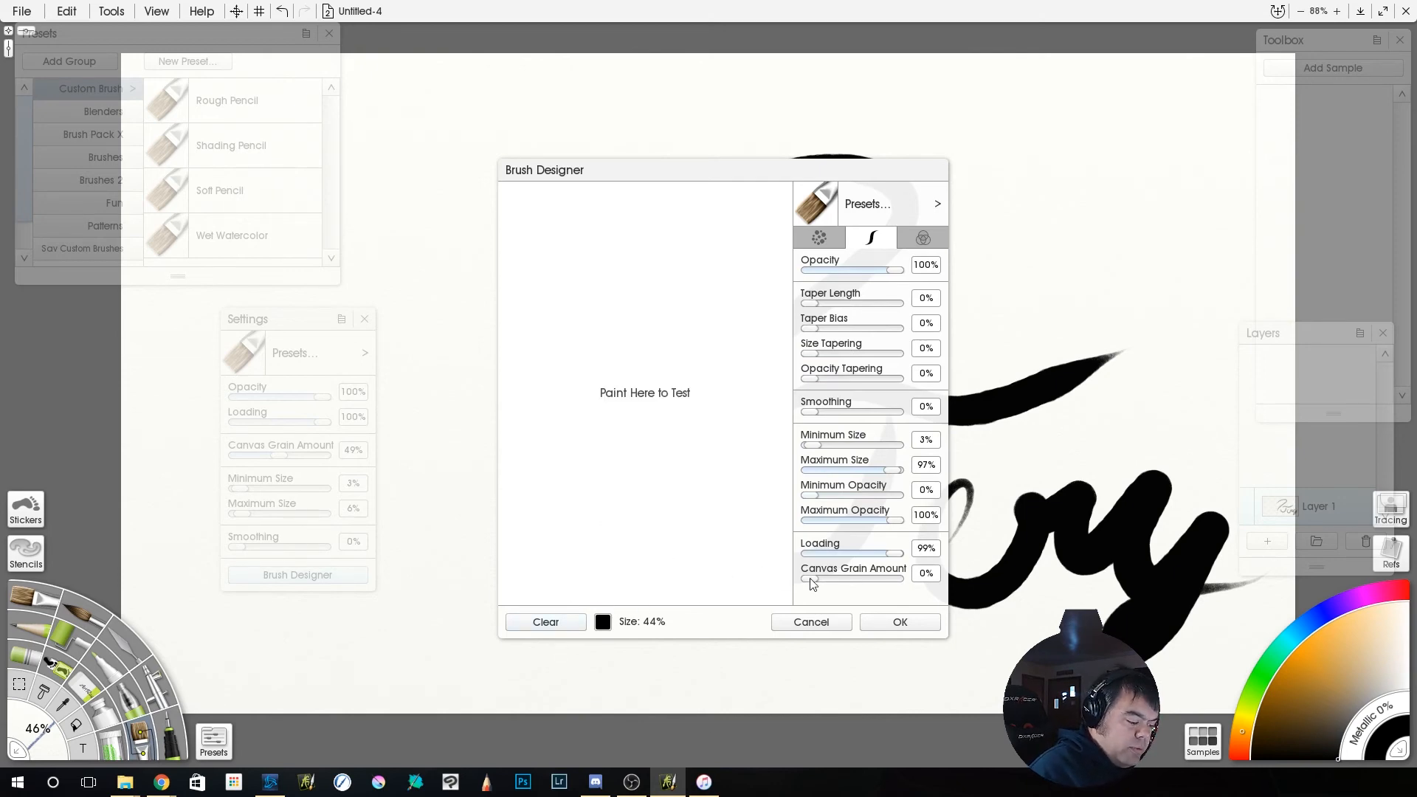
# Set Canvas Grain Amount to 100%, test it with a U-shaped stroke, and discard the Brush Designer changes.
pyautogui.moveTo(812, 581); pyautogui.dragTo(910, 582)
pyautogui.moveTo(624, 222); pyautogui.dragTo(638, 543)
pyautogui.moveTo(695, 440); pyautogui.dragTo(687, 275)
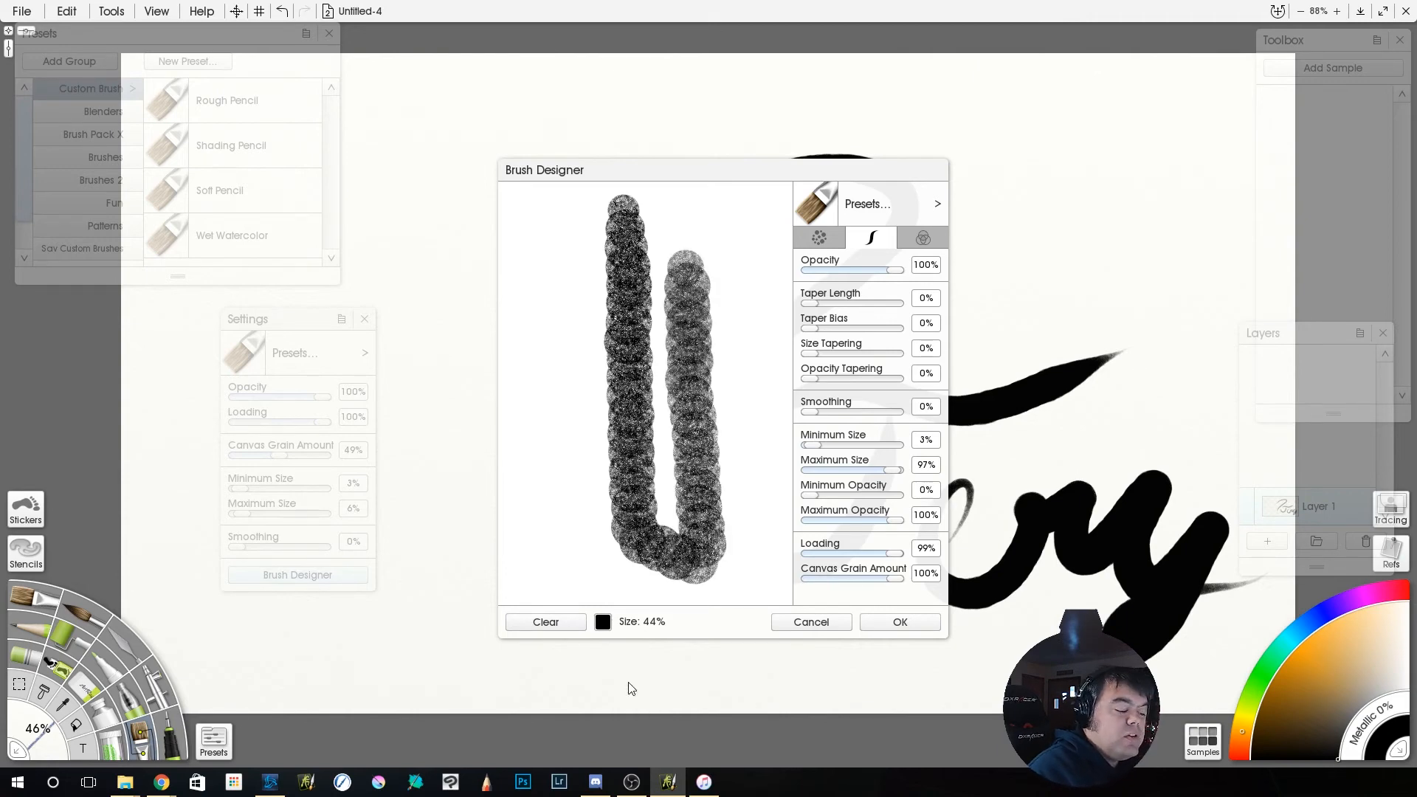
pyautogui.click(811, 622)
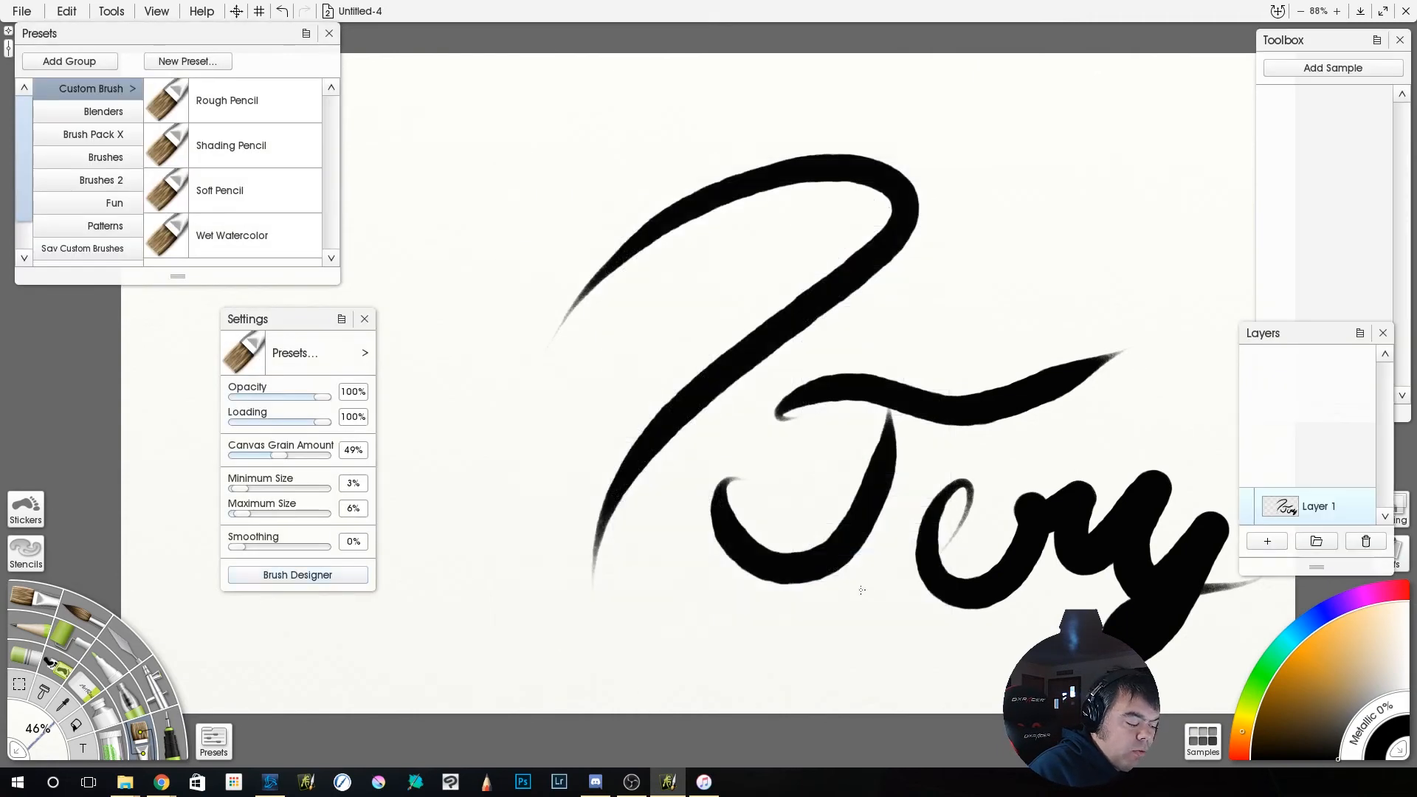
# Reopen the Brush Designer and replace the brush head with the solid round image from the Brush Bitmaps collection.
pyautogui.click(362, 581)
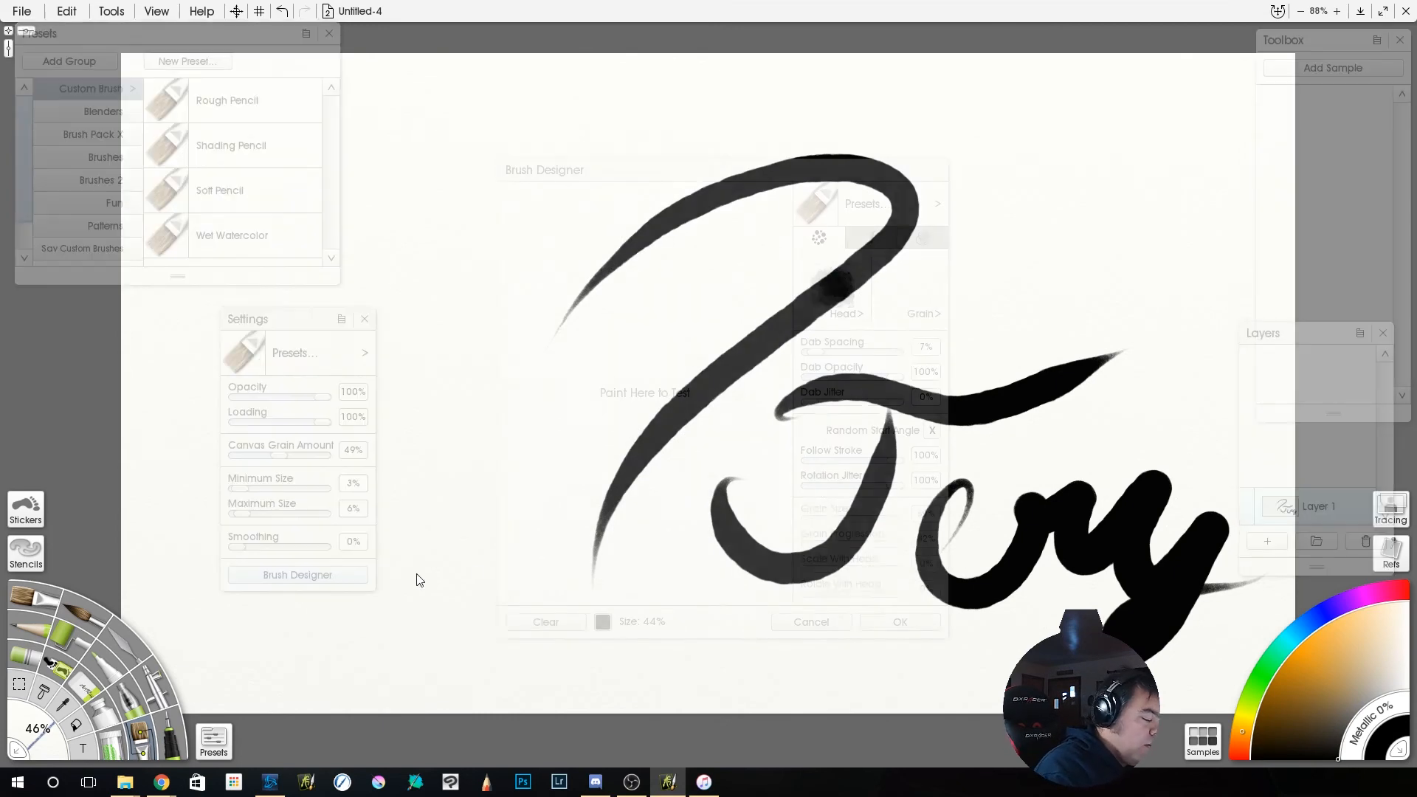
pyautogui.click(849, 277)
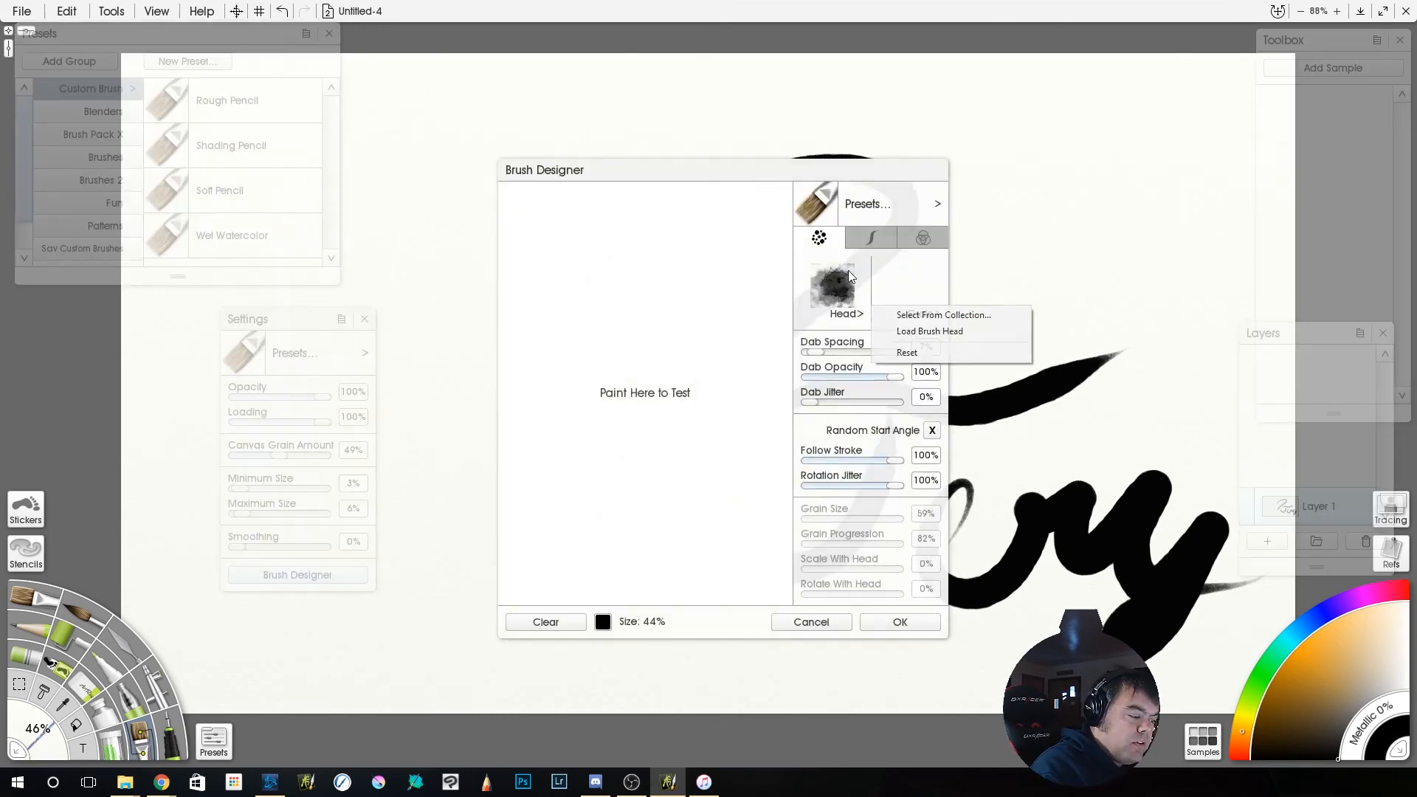
pyautogui.click(927, 316)
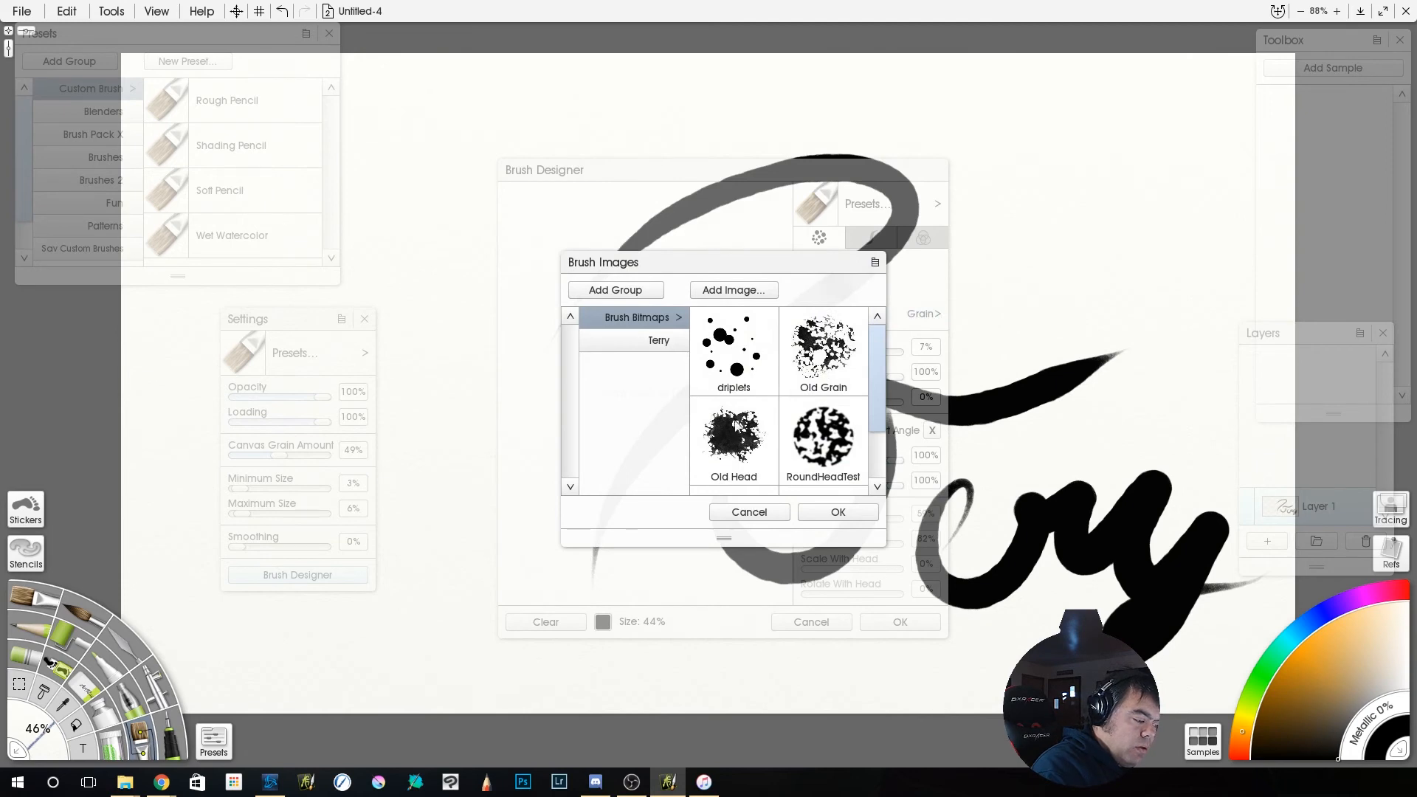
pyautogui.scroll(-1, 889, 376)
pyautogui.click(734, 443)
pyautogui.click(838, 512)
# Set Canvas Grain Amount to 39%, Dab Spacing to about 46% and Maximum Size to 100%, testing with a short vertical stroke.
pyautogui.click(865, 233)
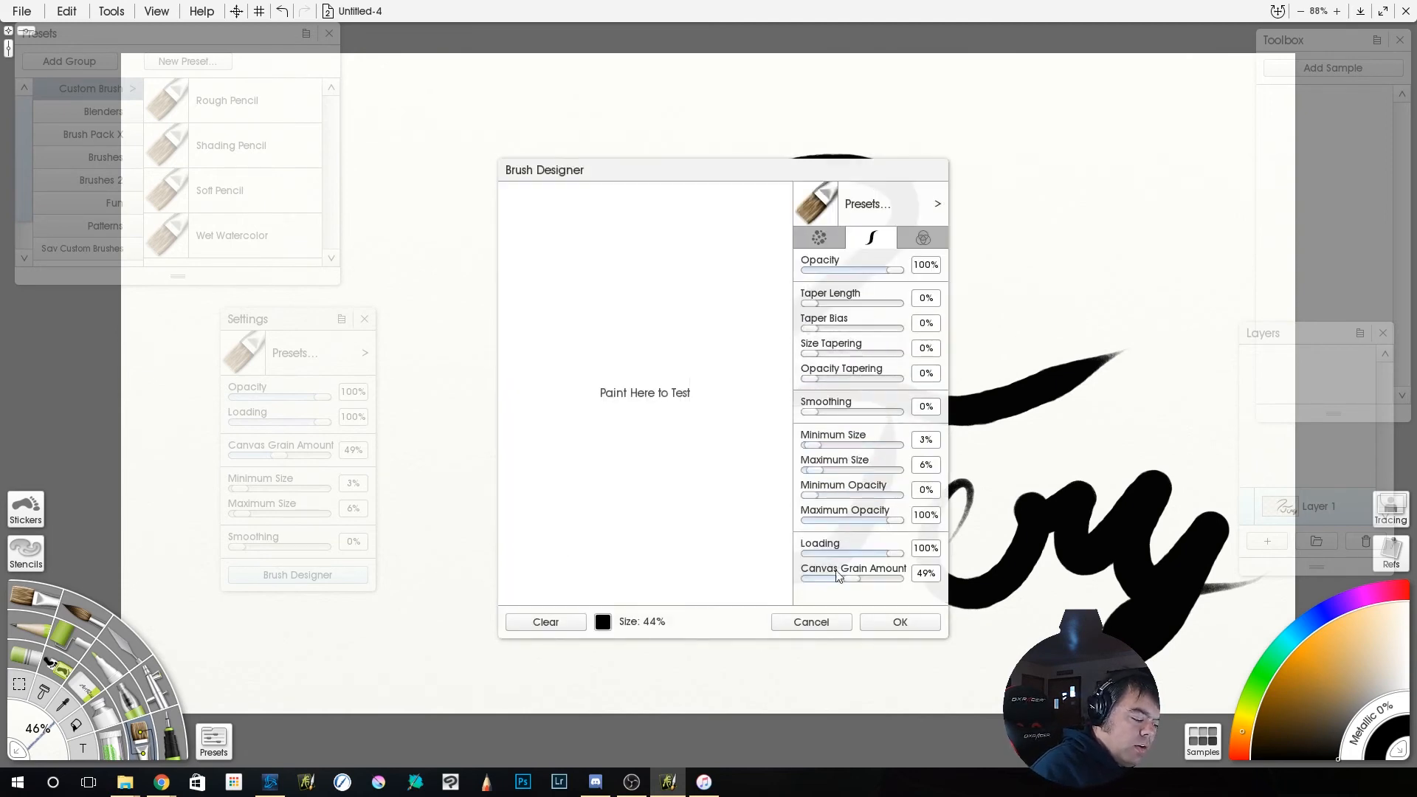
pyautogui.moveTo(854, 580); pyautogui.dragTo(846, 580)
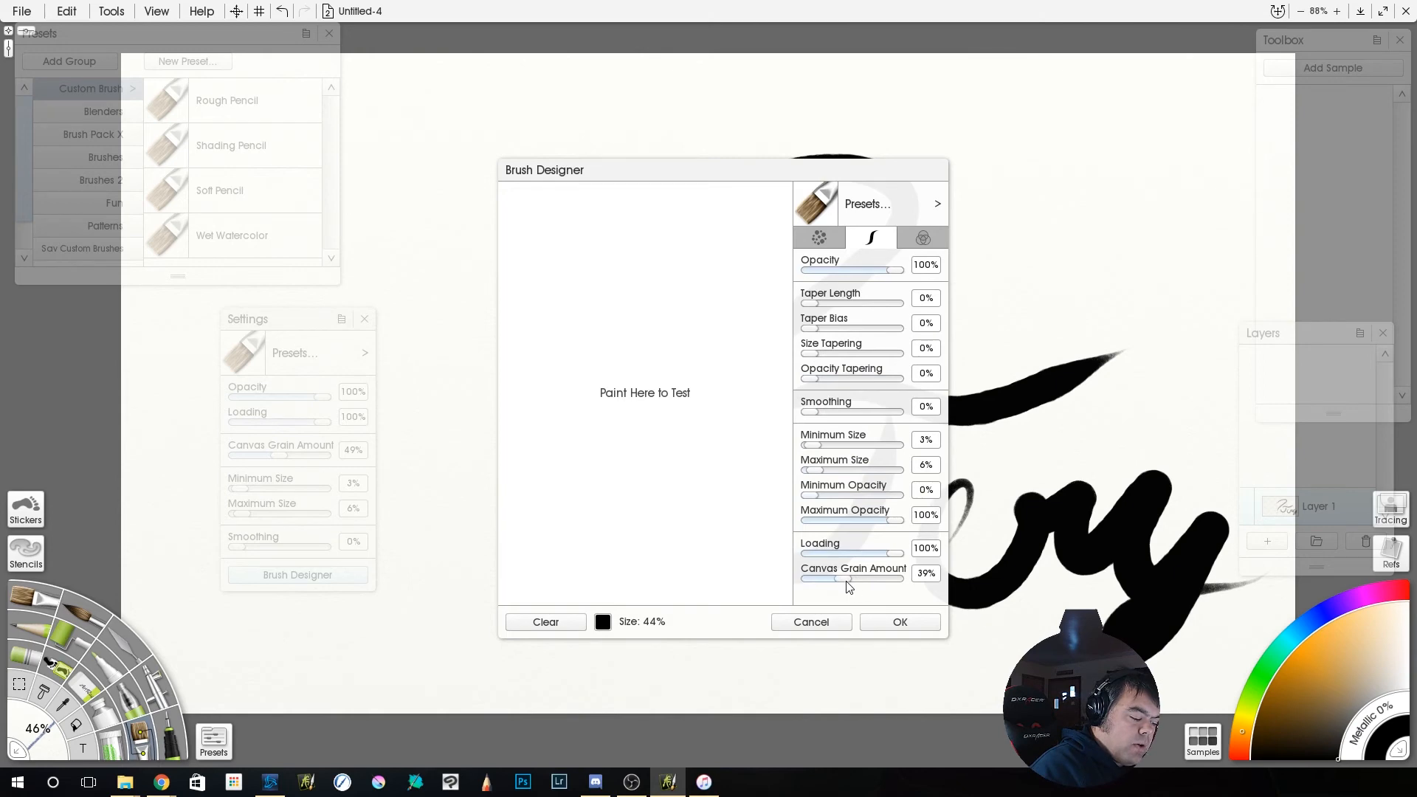
pyautogui.click(818, 237)
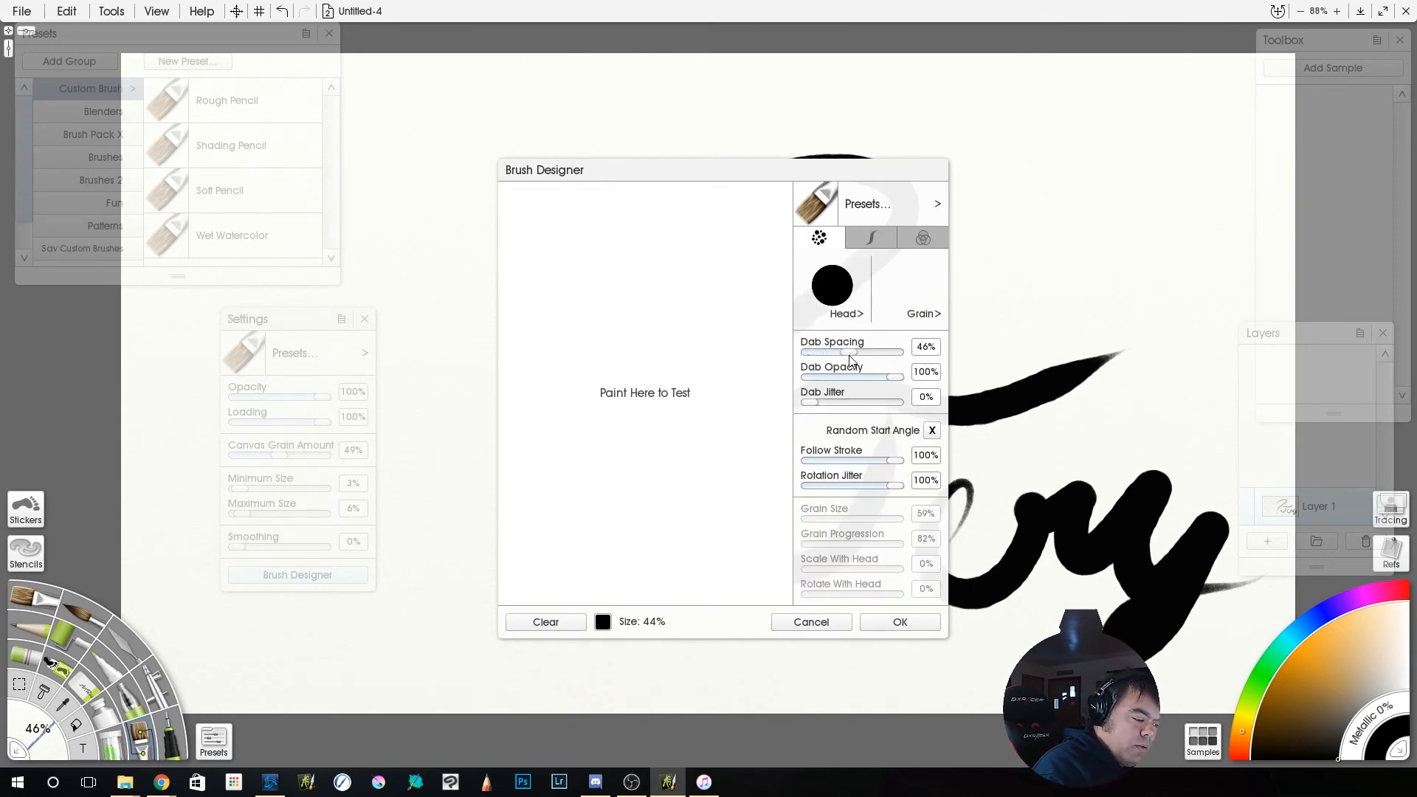
pyautogui.click(870, 237)
pyautogui.moveTo(815, 470); pyautogui.dragTo(899, 471)
pyautogui.moveTo(571, 219); pyautogui.dragTo(577, 350)
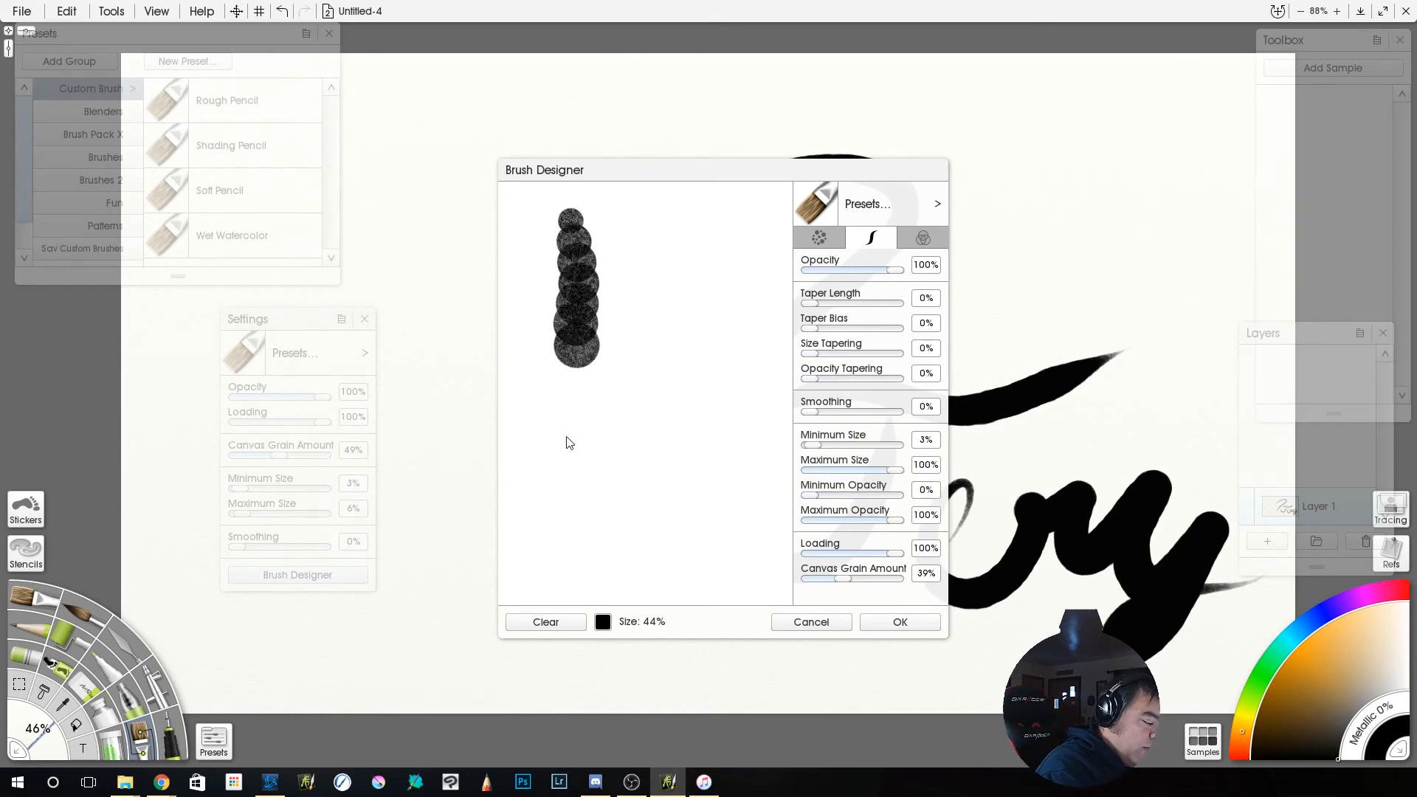
# On a cleared preview, set Dab Spacing to 85% and Canvas Grain Amount to 0%, and stamp two single dabs.
pyautogui.click(558, 625)
pyautogui.click(820, 236)
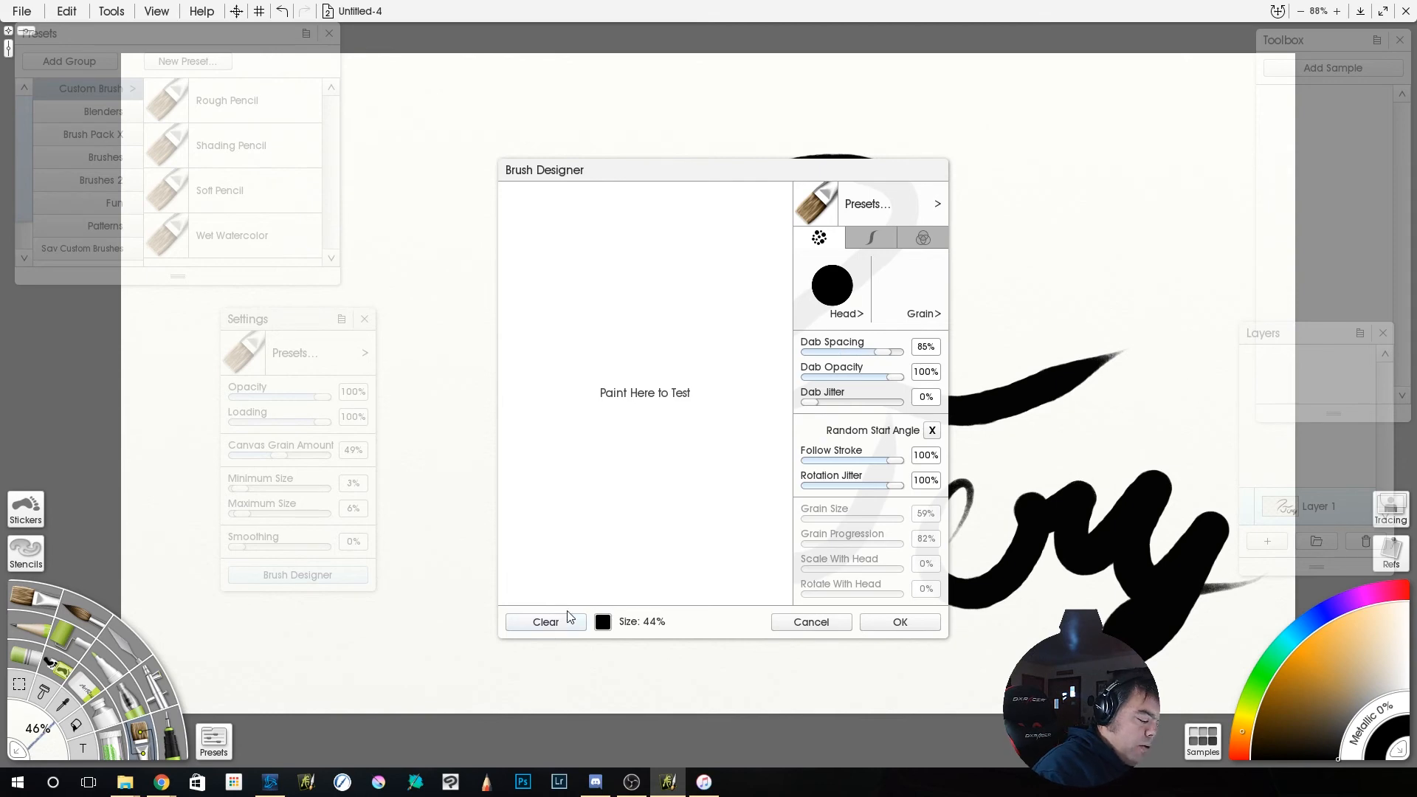
pyautogui.click(871, 237)
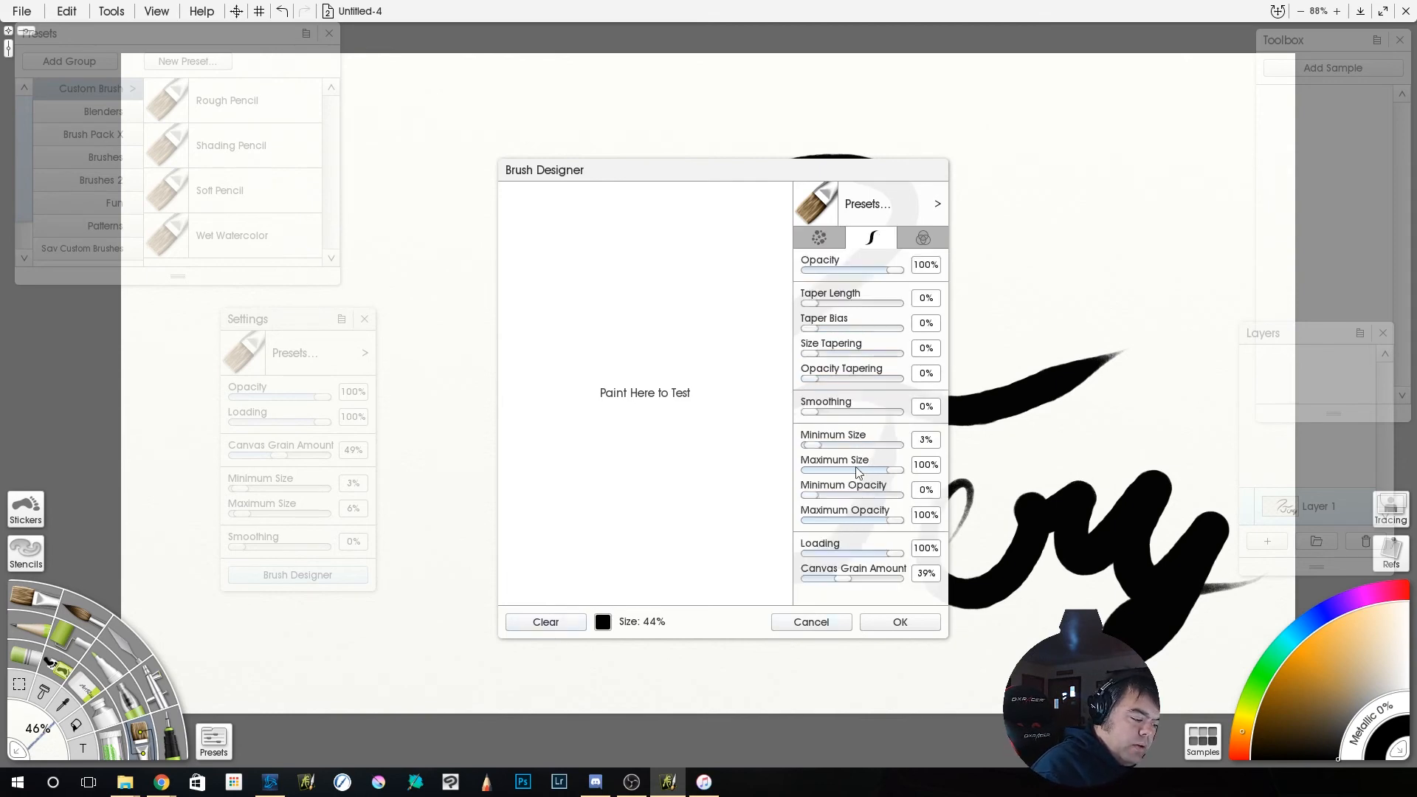
pyautogui.moveTo(844, 579); pyautogui.dragTo(806, 579)
pyautogui.click(554, 276)
pyautogui.click(561, 347)
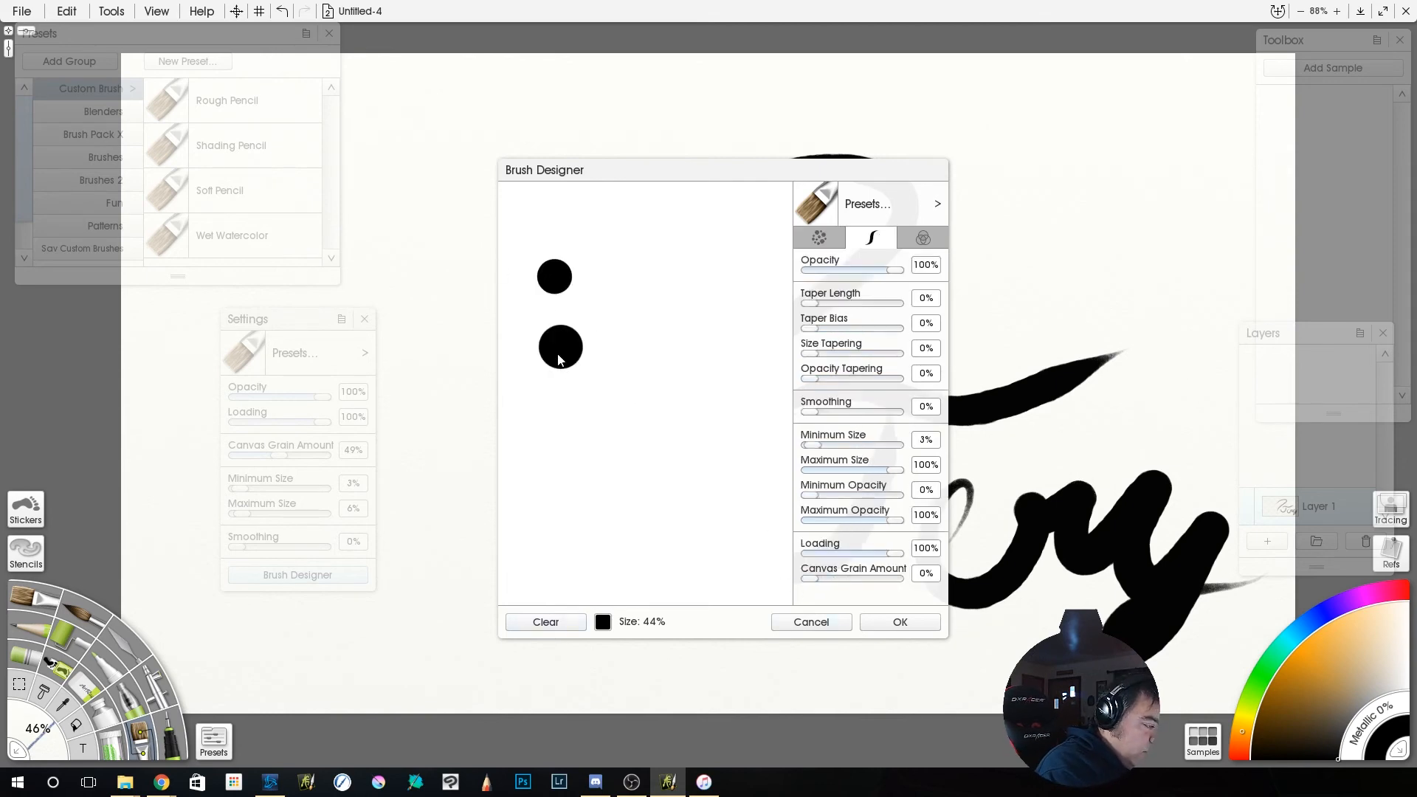
# Stamp a pair of comparison dabs at 24% Canvas Grain Amount and another pair at 50%, beside the solid ones.
pyautogui.moveTo(818, 583); pyautogui.dragTo(829, 591)
pyautogui.click(598, 264)
pyautogui.click(604, 334)
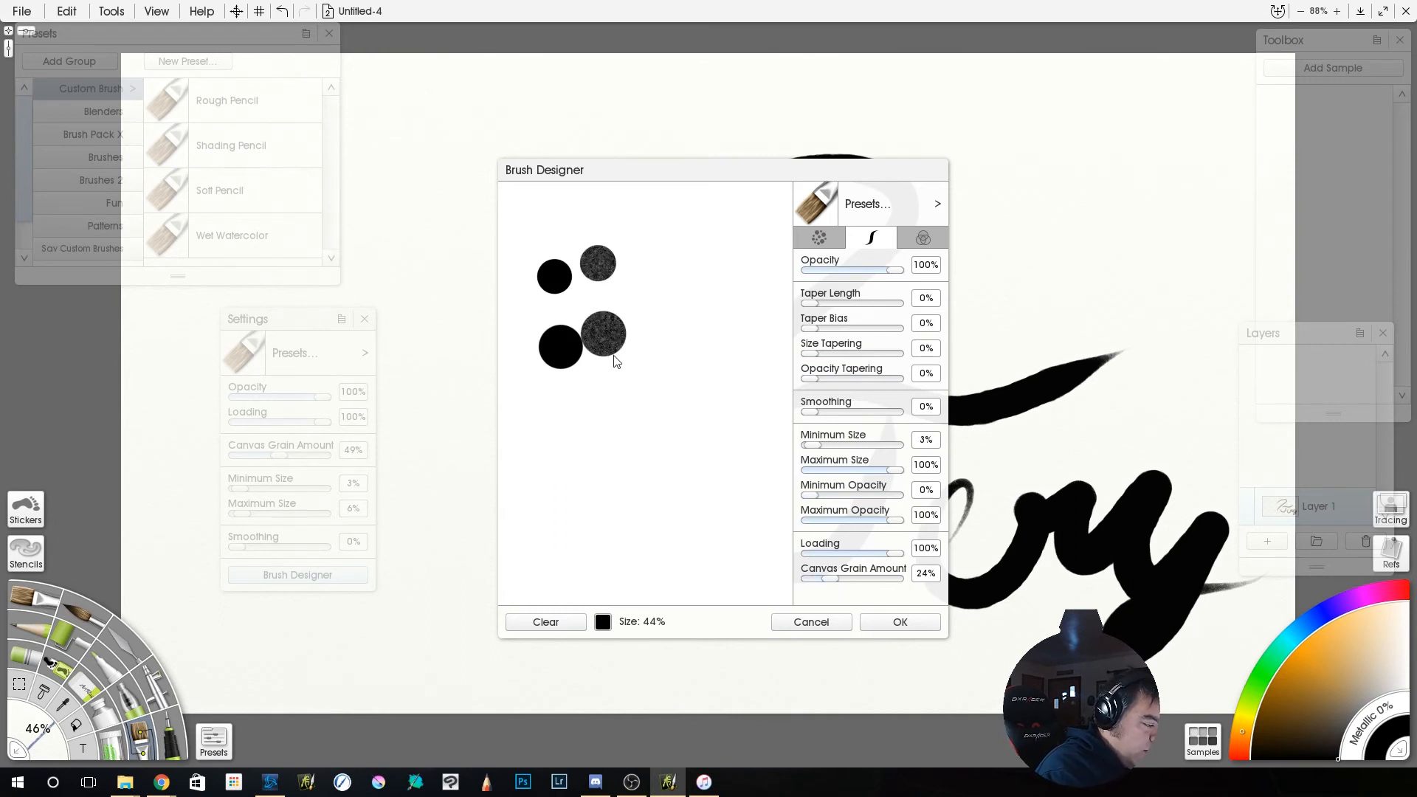
pyautogui.moveTo(839, 584); pyautogui.dragTo(855, 590)
pyautogui.click(639, 248)
pyautogui.click(649, 318)
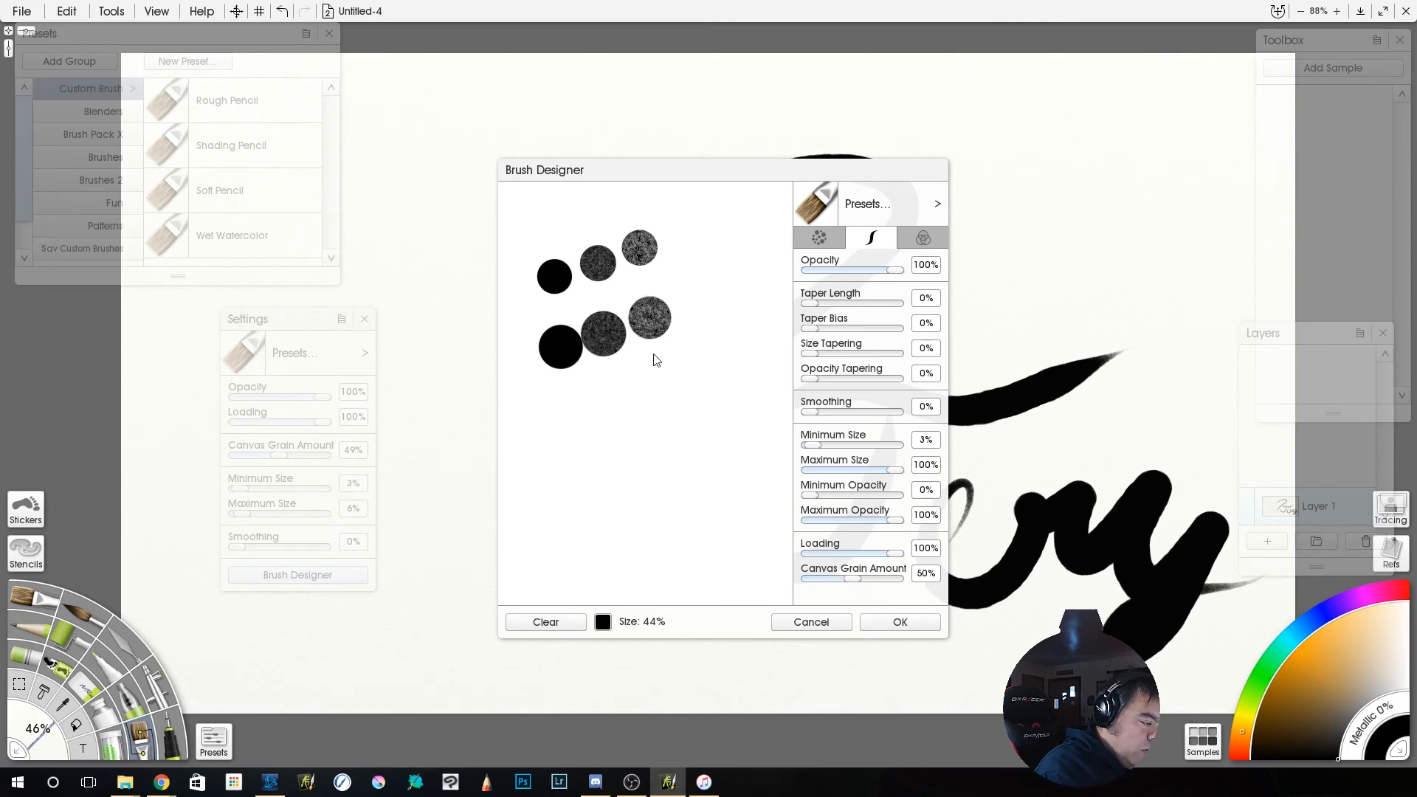
# Raise Canvas Grain Amount to 100%, add six more comparison dabs to the preview, and apply the brush settings.
pyautogui.moveTo(860, 594); pyautogui.dragTo(920, 582)
pyautogui.click(680, 227)
pyautogui.click(697, 296)
pyautogui.click(711, 367)
pyautogui.click(724, 209)
pyautogui.click(751, 274)
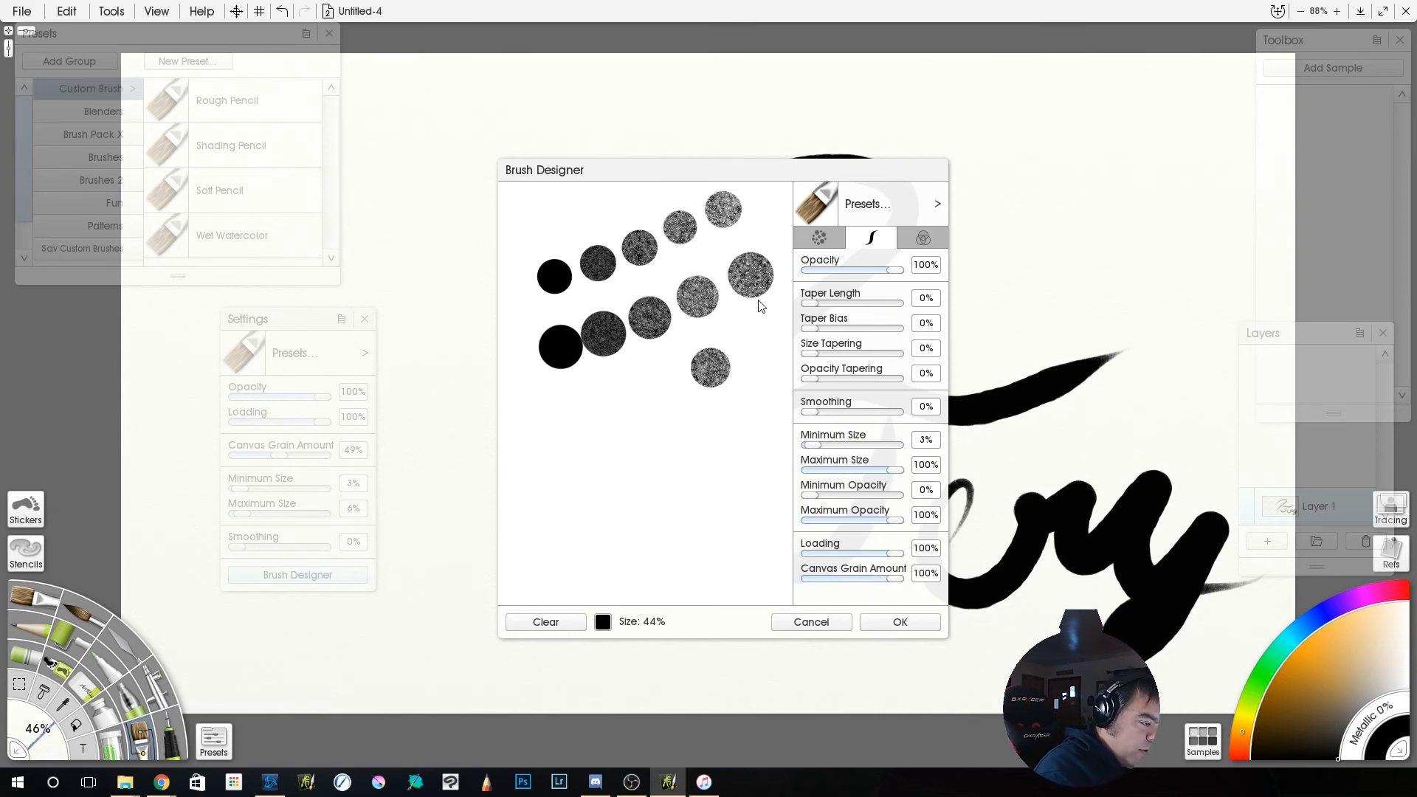
pyautogui.click(770, 344)
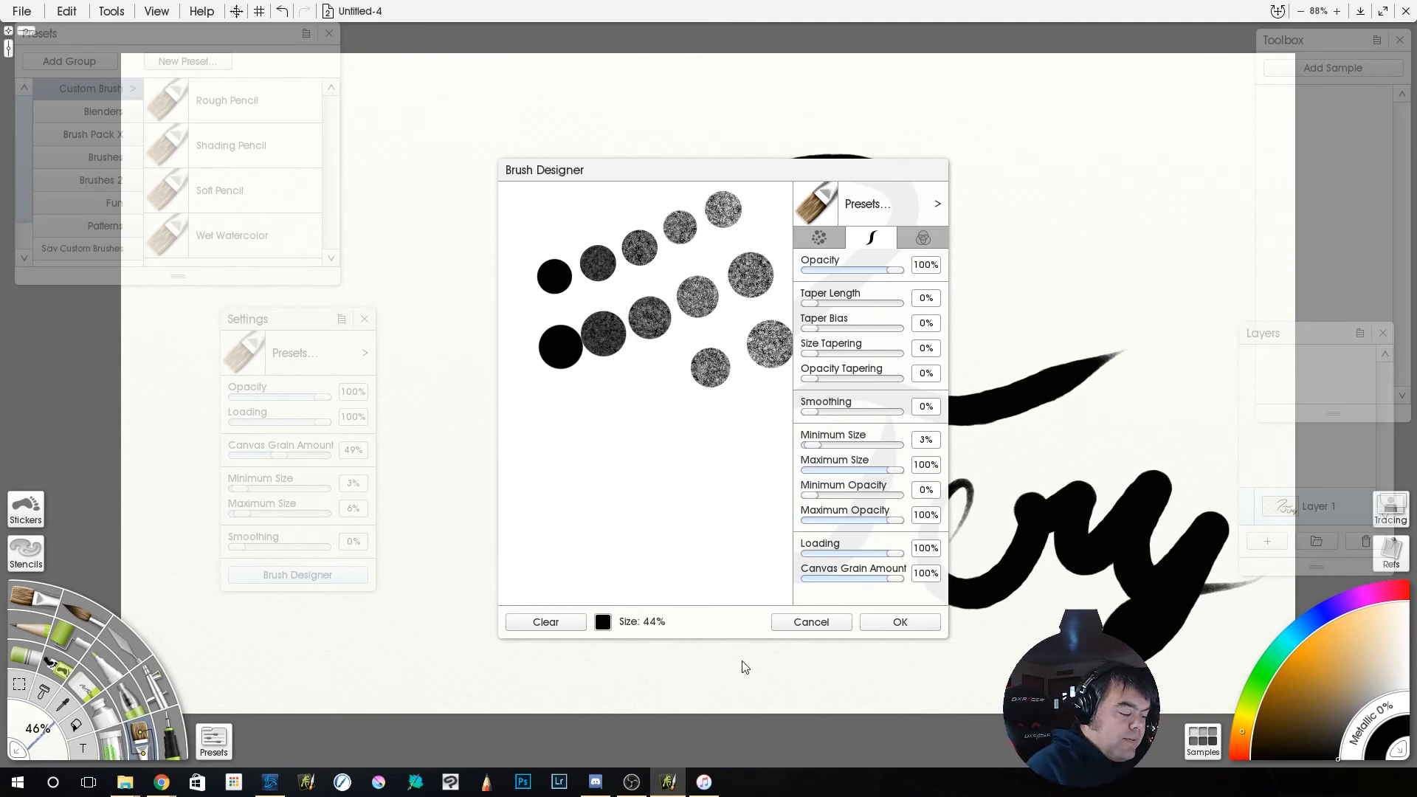
pyautogui.click(893, 622)
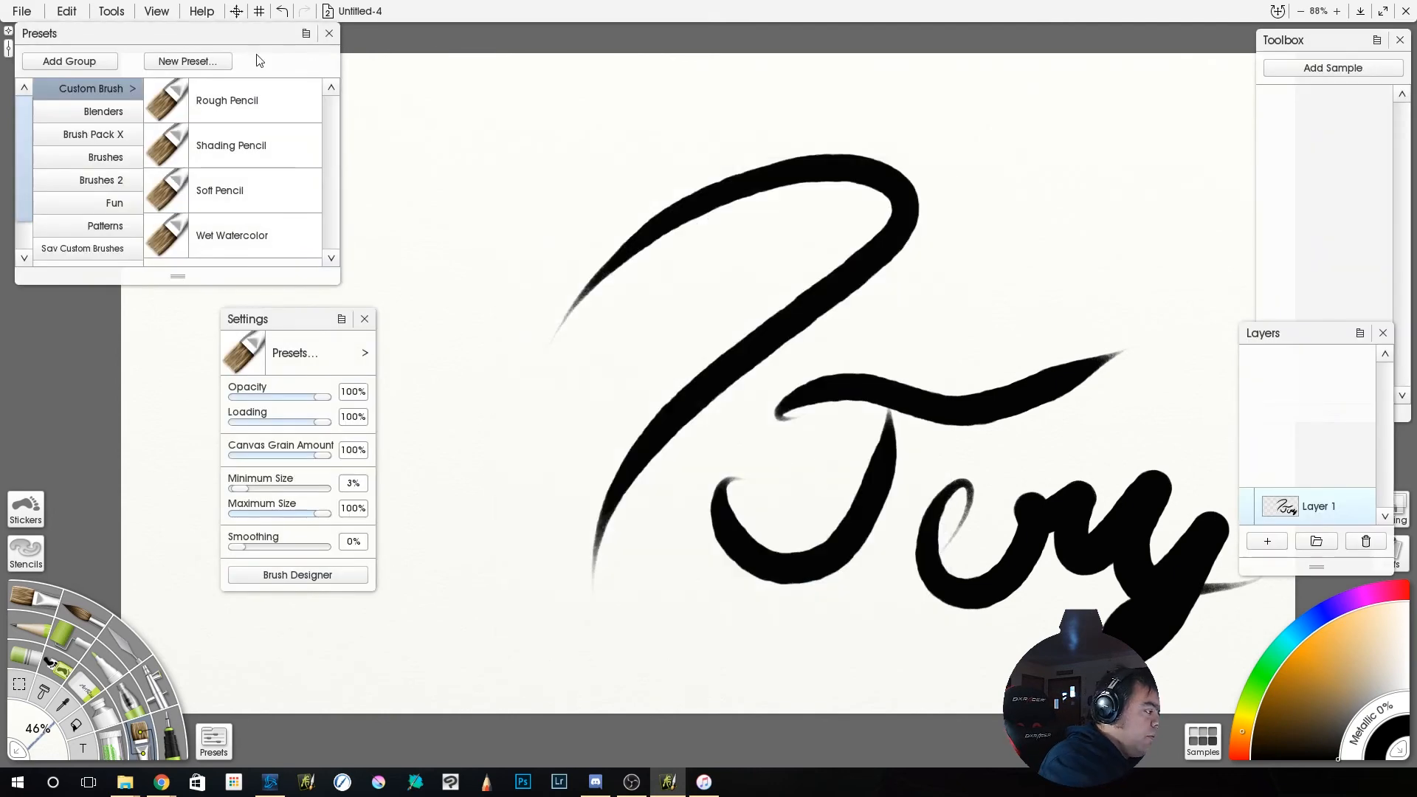
# Open the Canvas Settings from the layer options.
pyautogui.click(66, 11)
pyautogui.moveTo(111, 13)
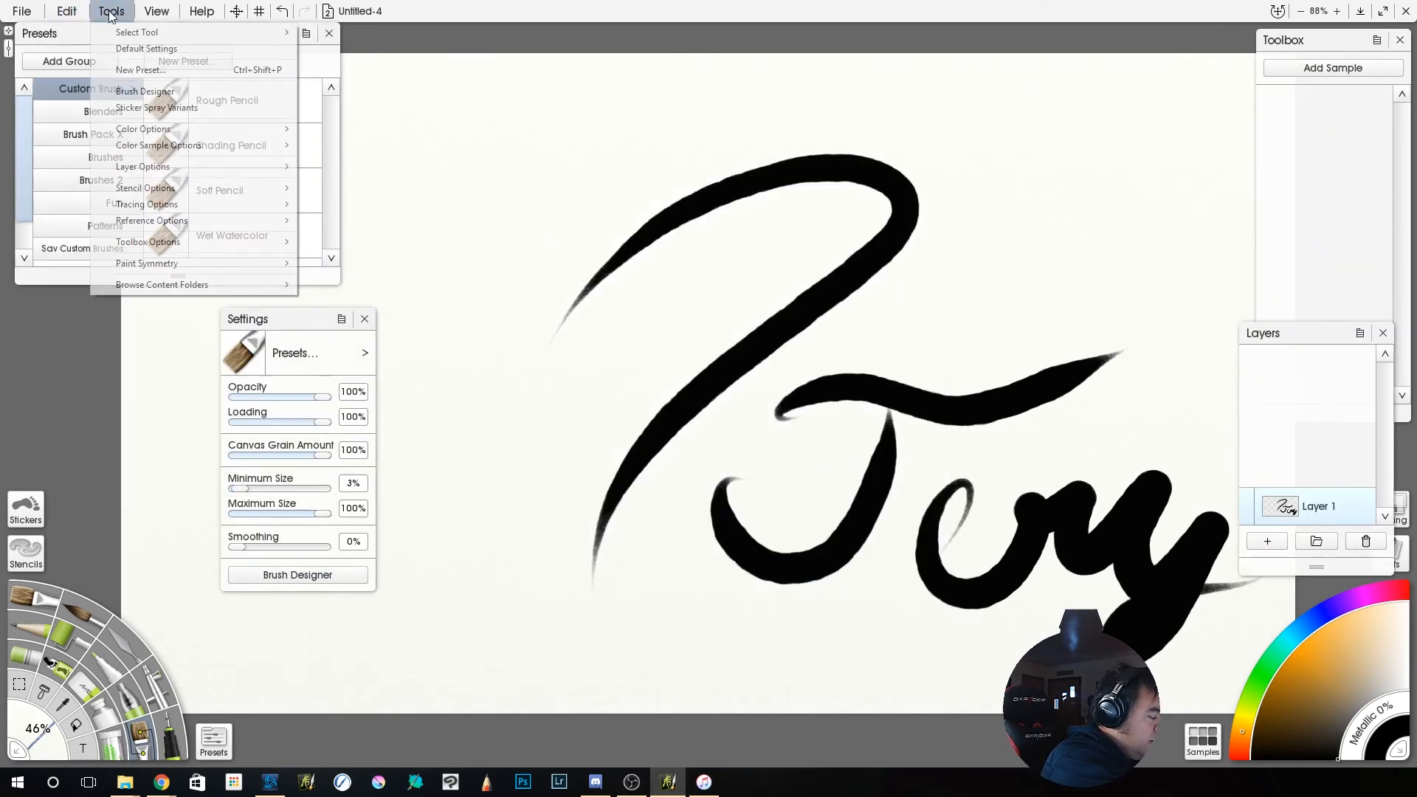
pyautogui.moveTo(146, 165)
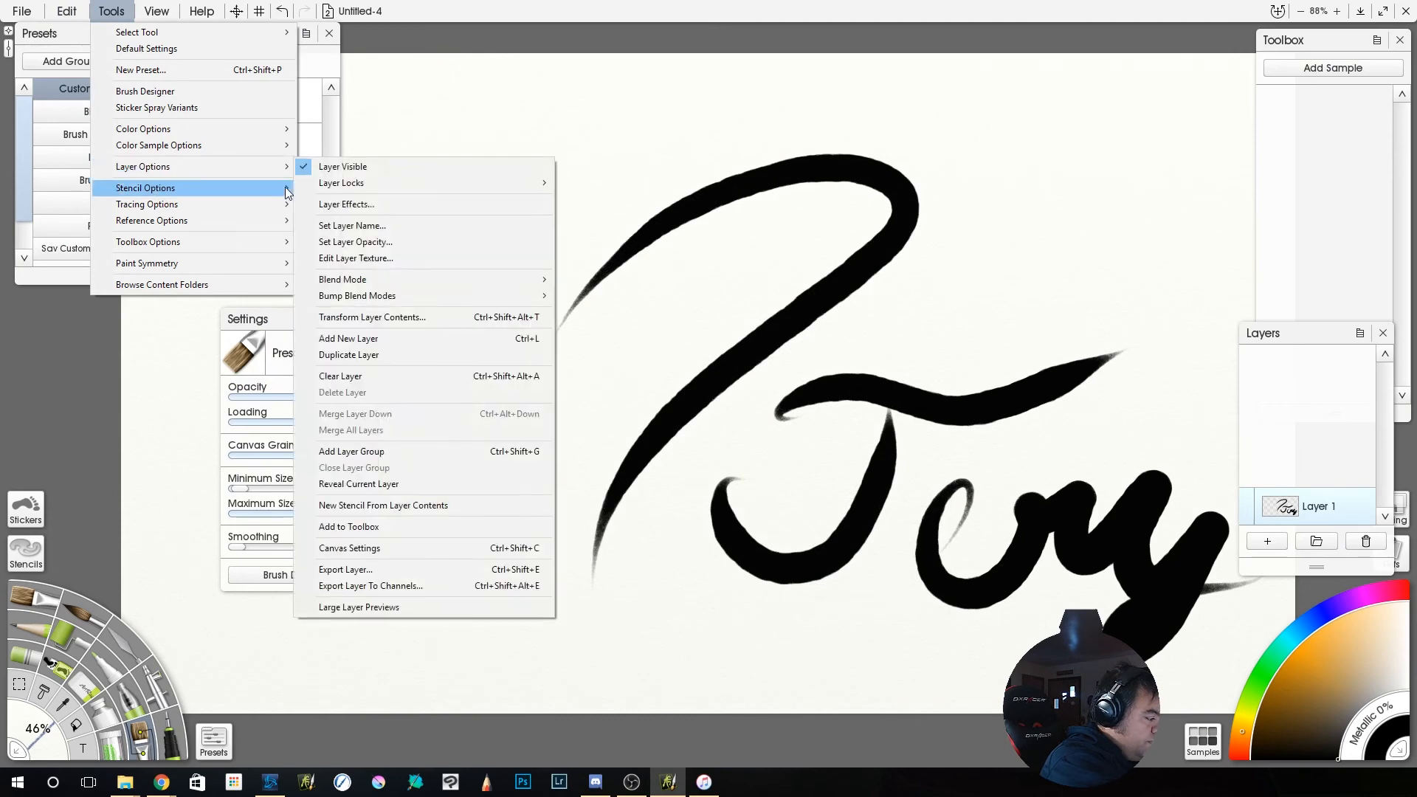
pyautogui.click(414, 548)
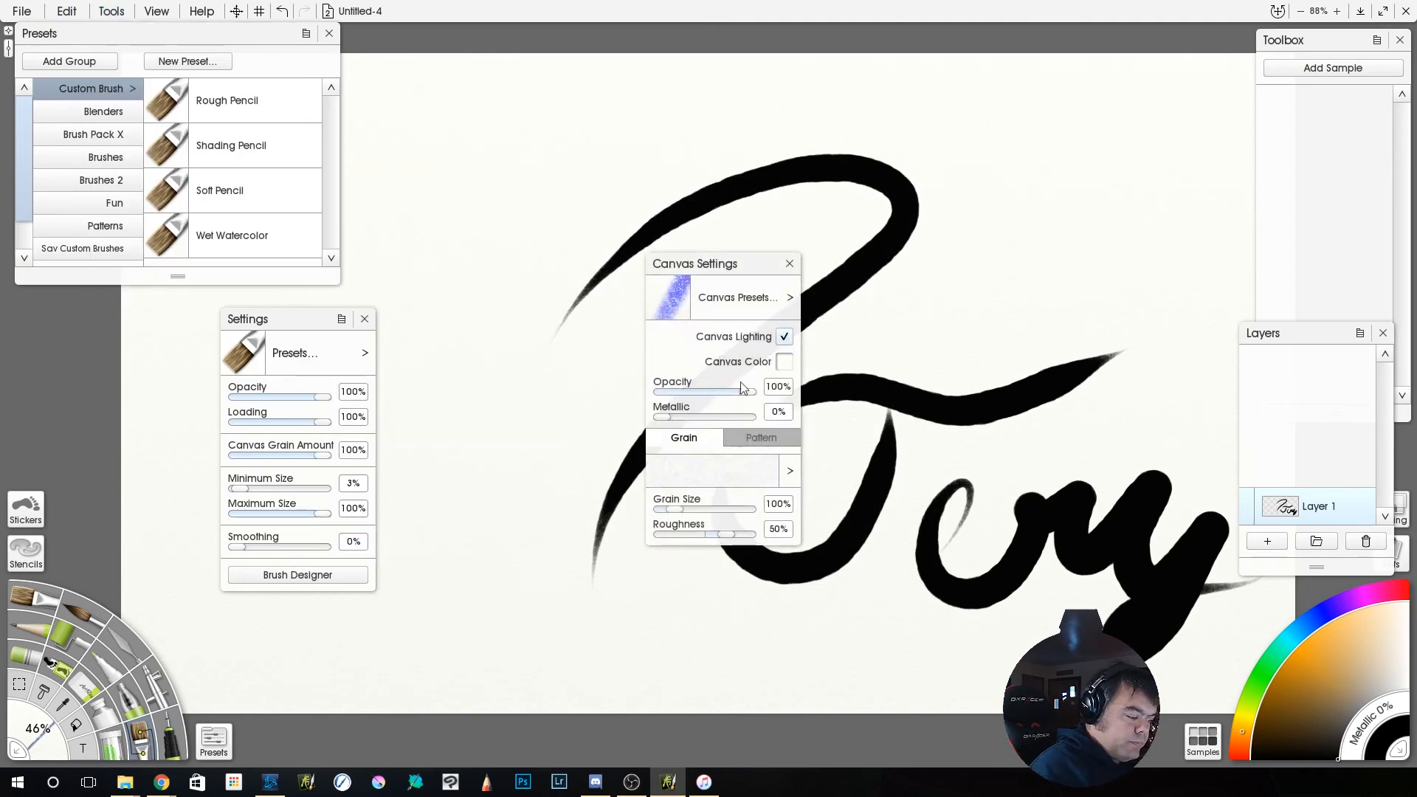
pyautogui.click(790, 472)
pyautogui.click(871, 465)
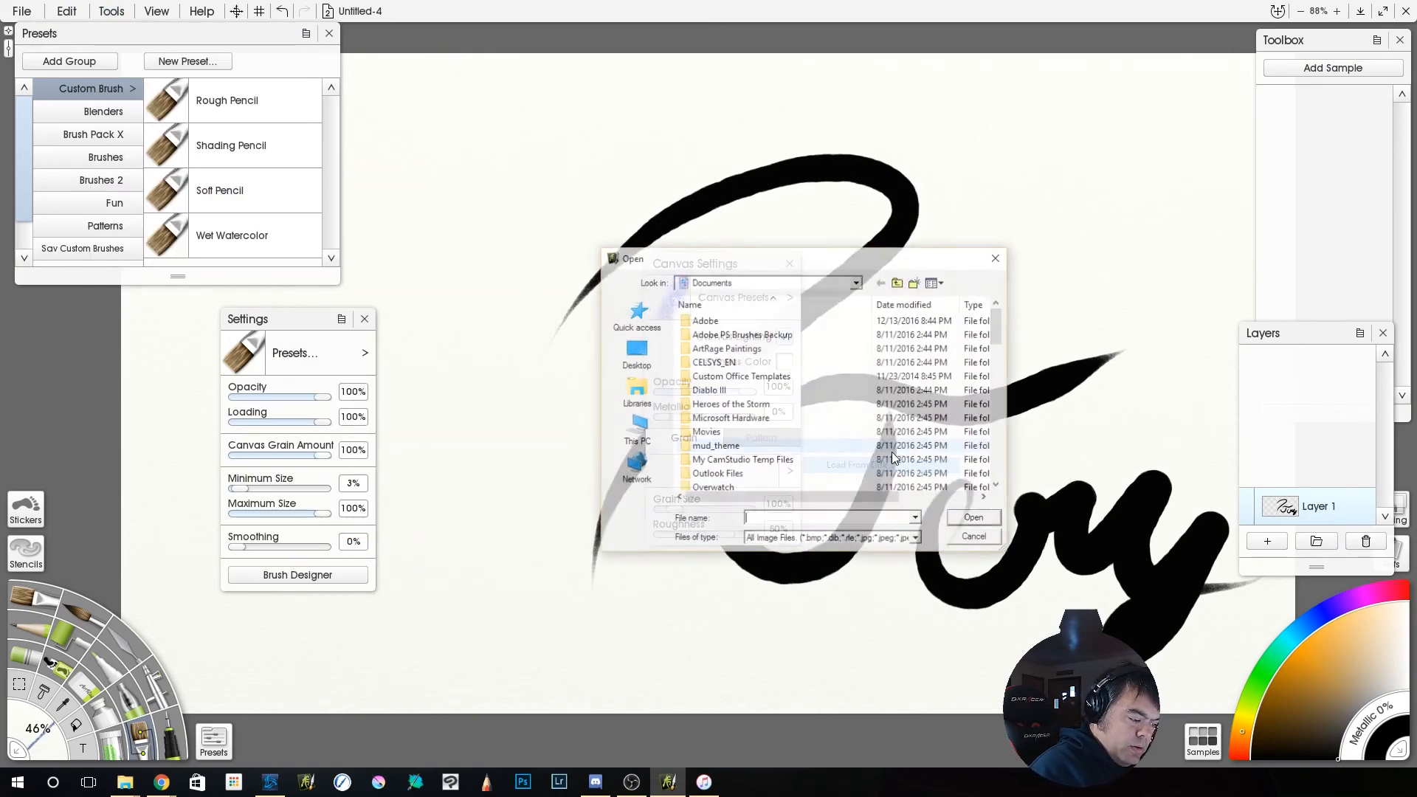
pyautogui.click(969, 540)
pyautogui.click(790, 471)
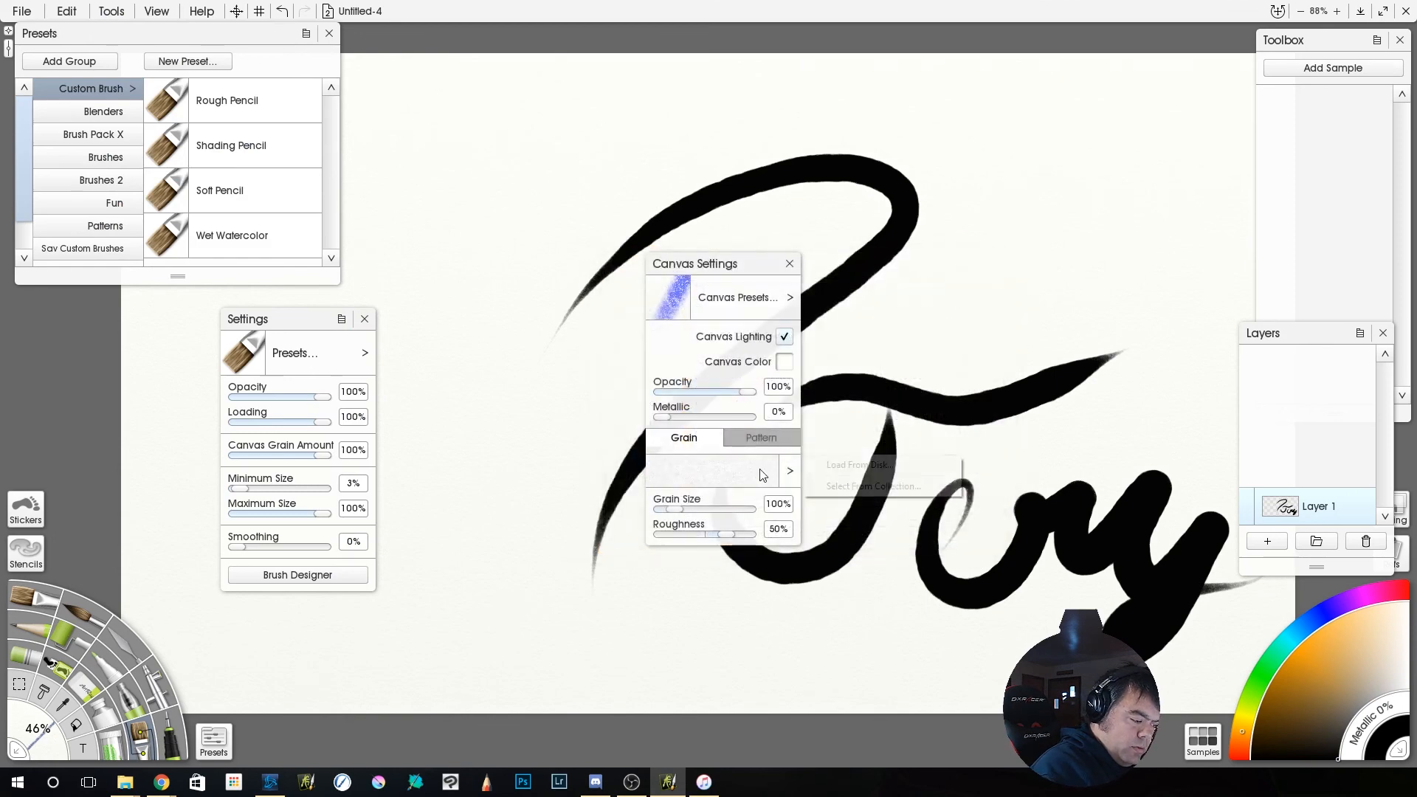
# Apply the Rough Canvas preset to the canvas and close the Canvas Settings.
pyautogui.click(752, 313)
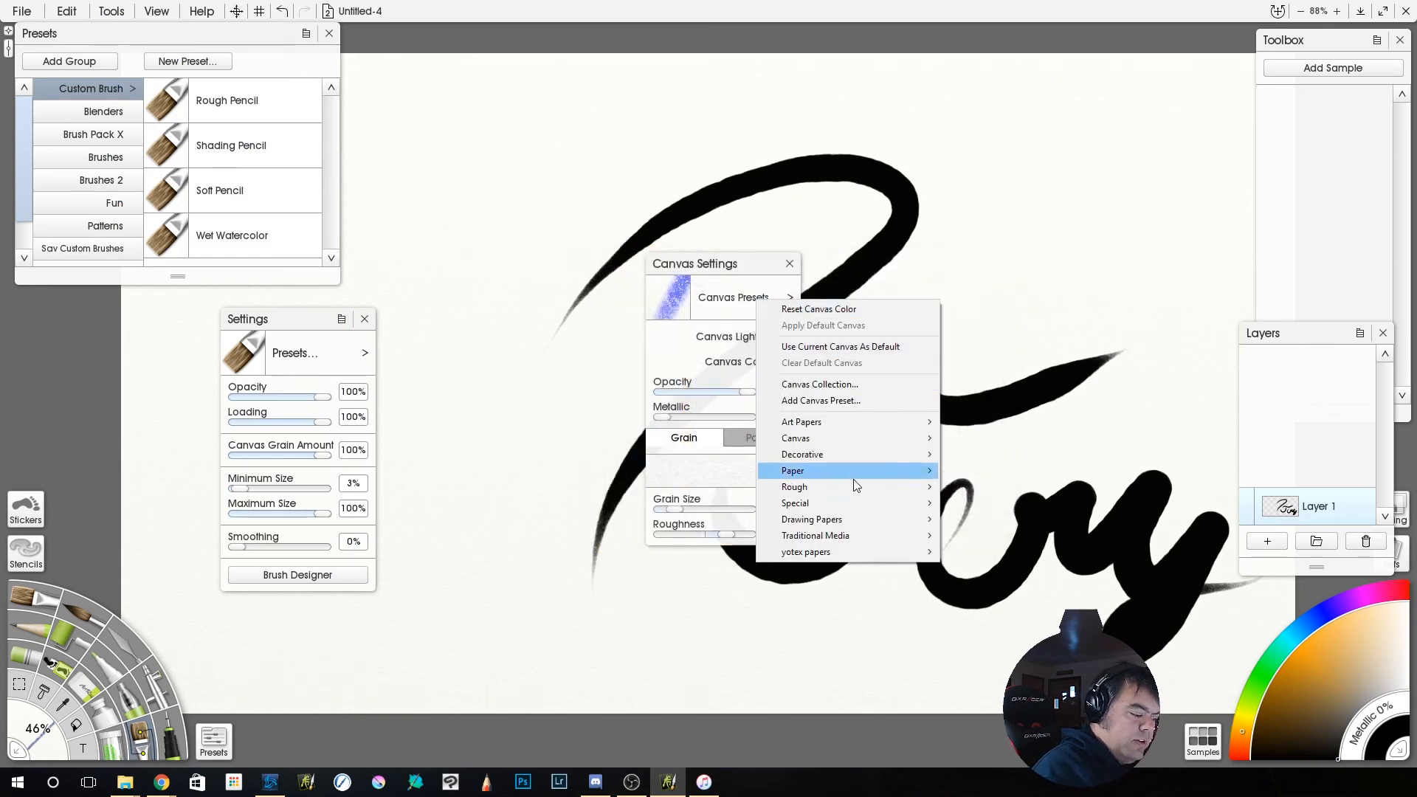
pyautogui.moveTo(830, 437)
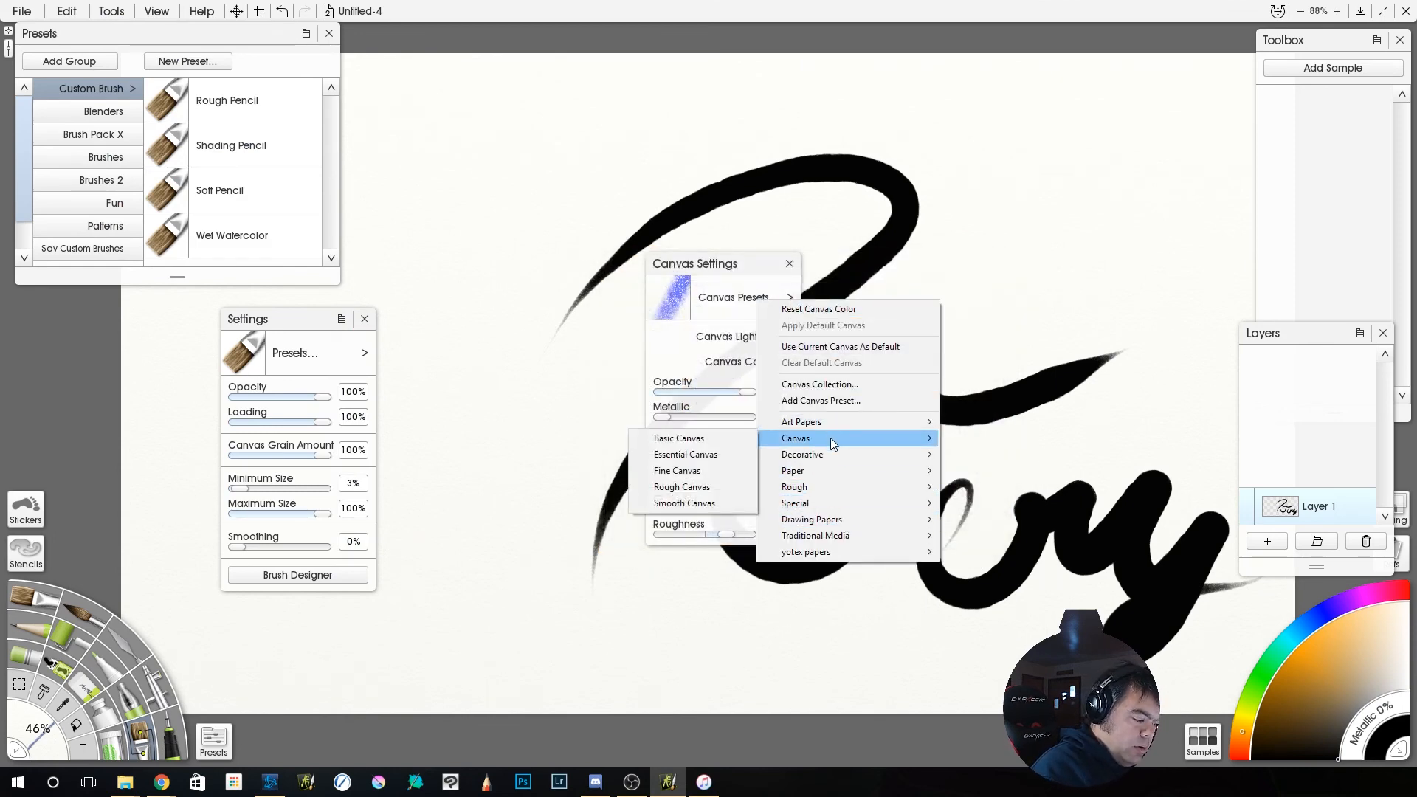
pyautogui.click(701, 489)
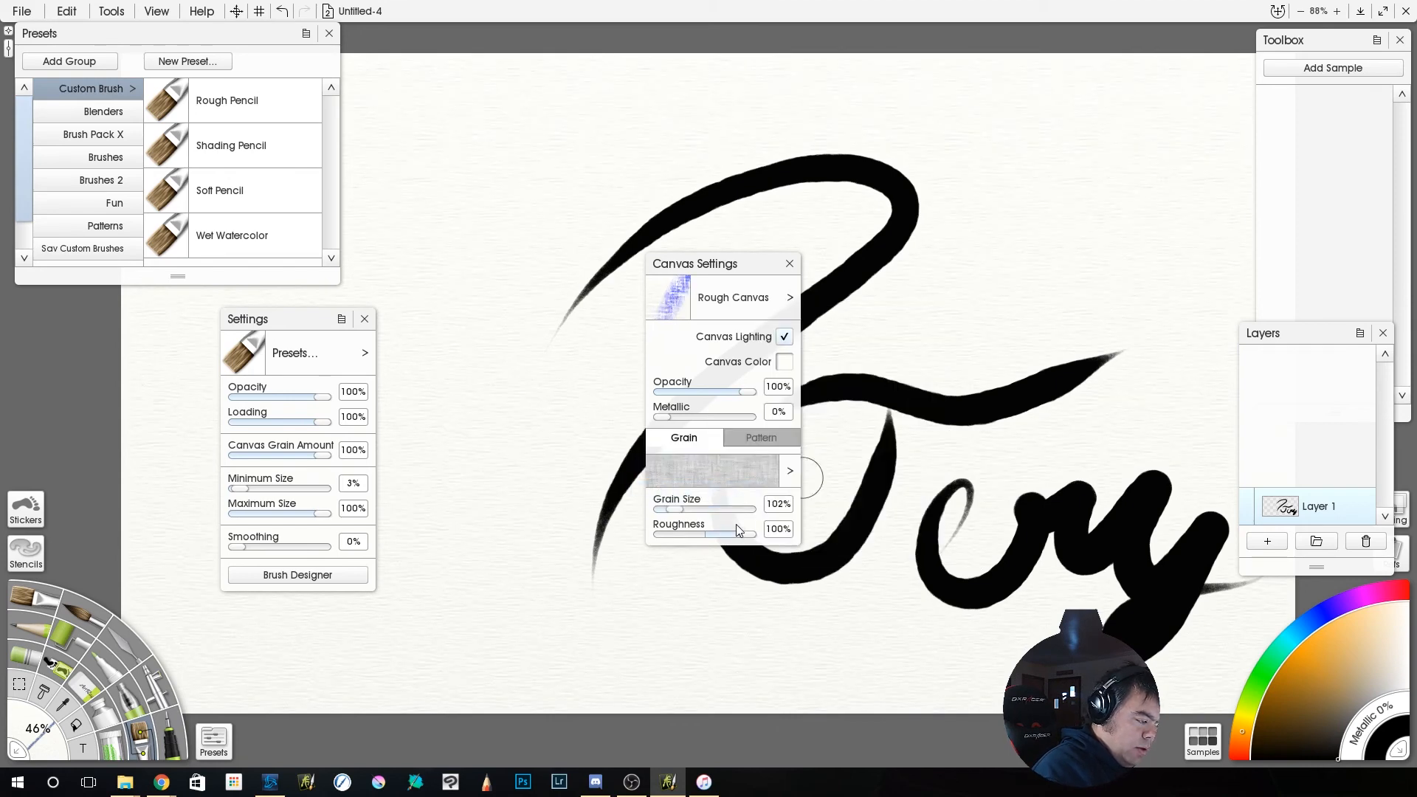
pyautogui.click(789, 264)
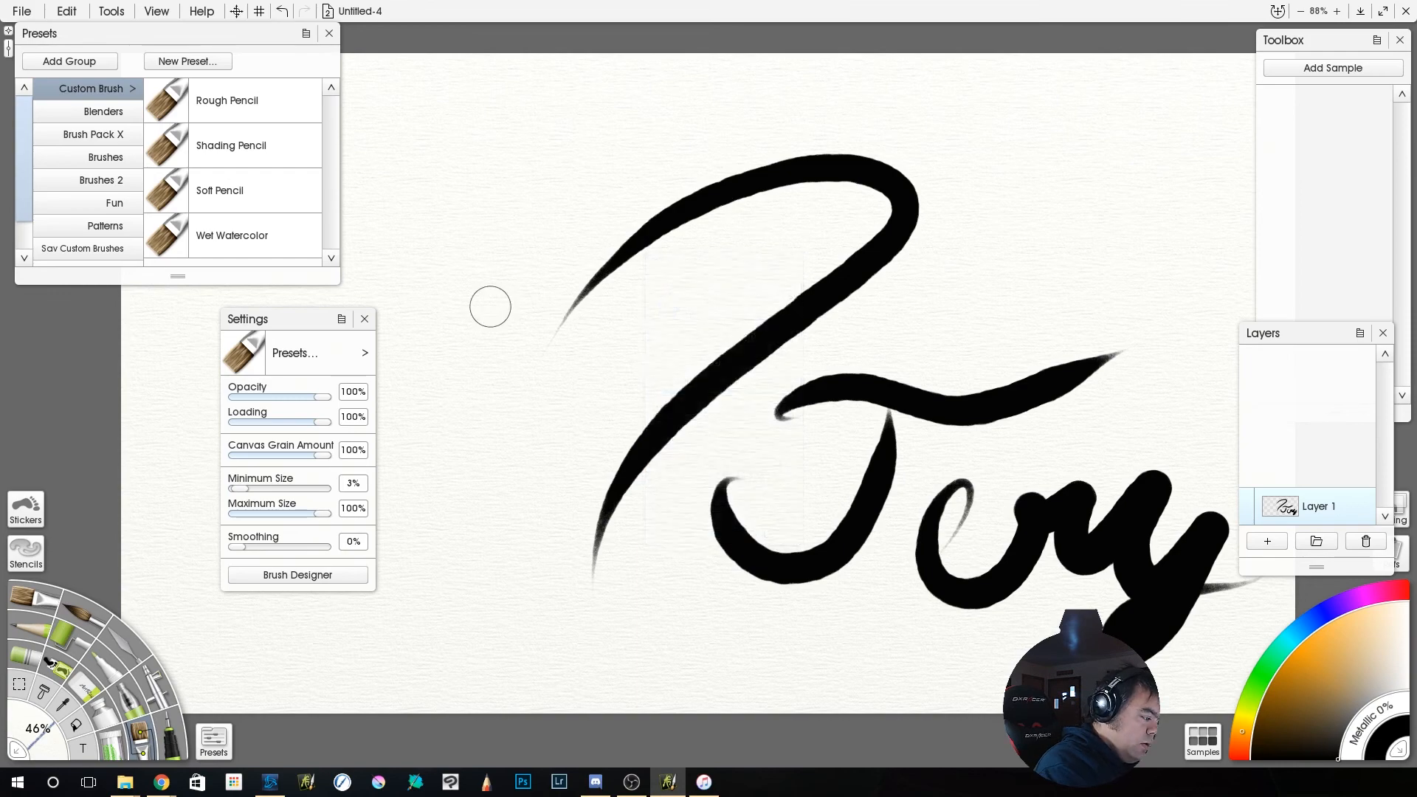
# Stamp a column of three dabs on the textured canvas between the settings and the large brush stroke, using 100% Canvas Grain Amount.
pyautogui.click(489, 308)
pyautogui.click(495, 362)
pyautogui.click(499, 426)
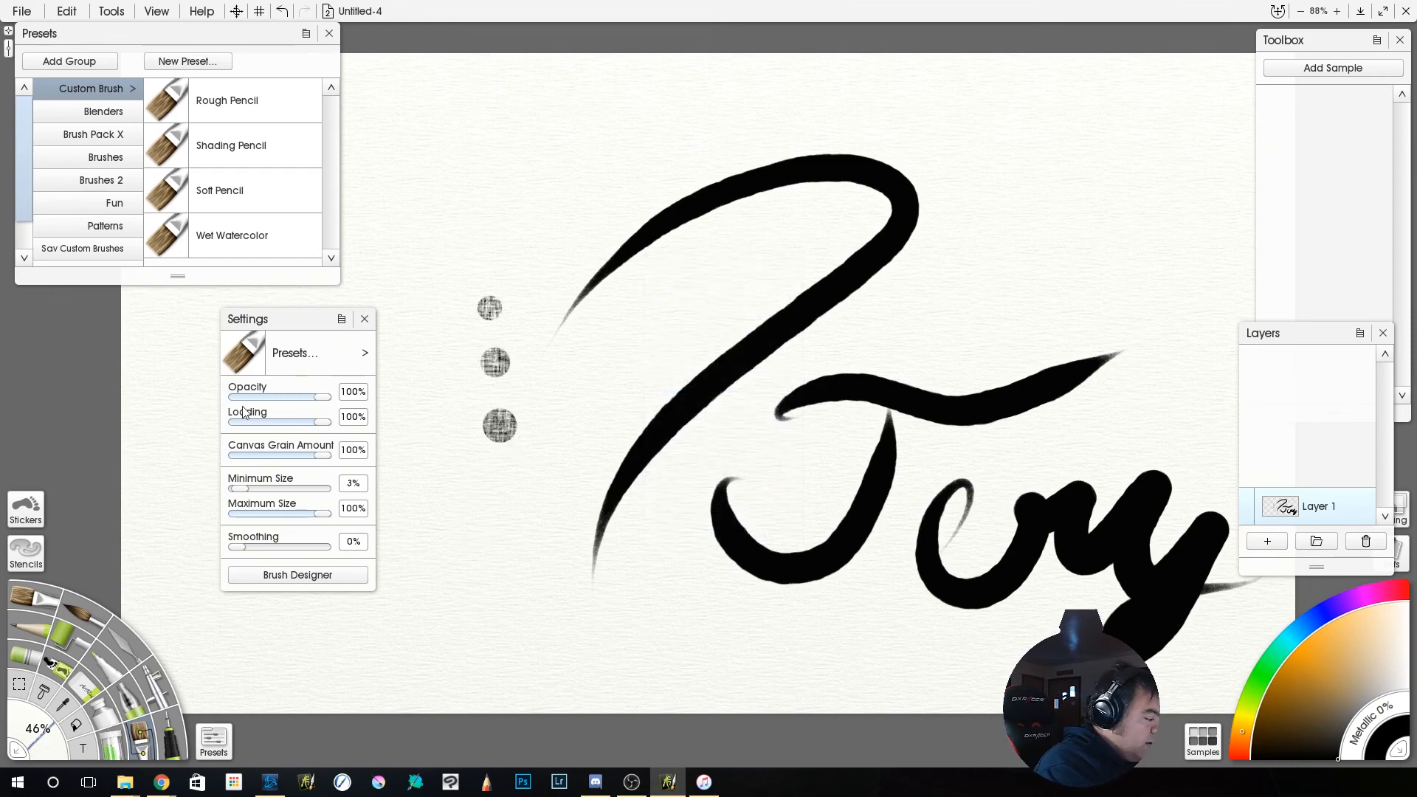
# Stamp five test dabs in the Brush Designer preview and move the dialog aside to compare them with the canvas dabs.
pyautogui.click(318, 574)
pyautogui.click(874, 237)
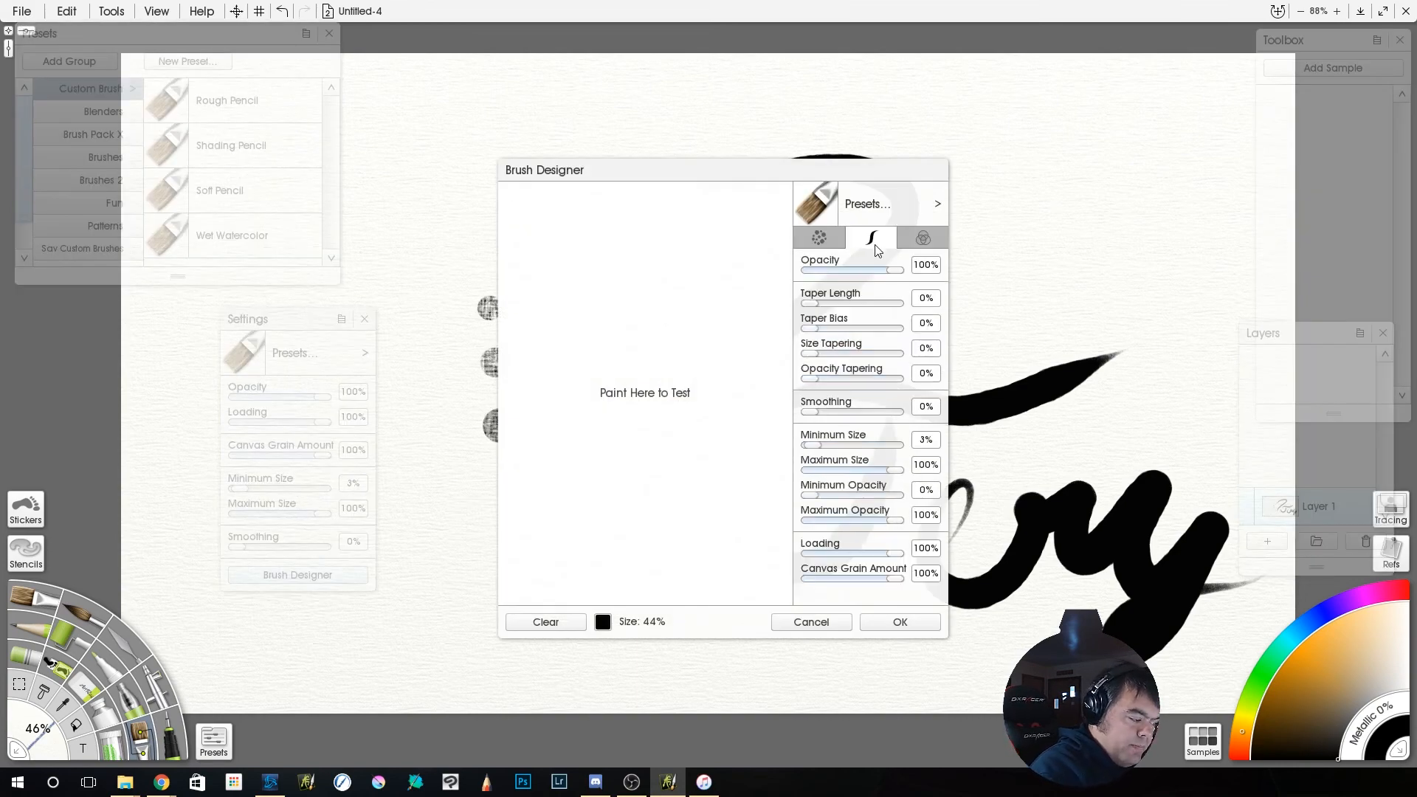
pyautogui.click(544, 235)
pyautogui.click(547, 306)
pyautogui.click(549, 378)
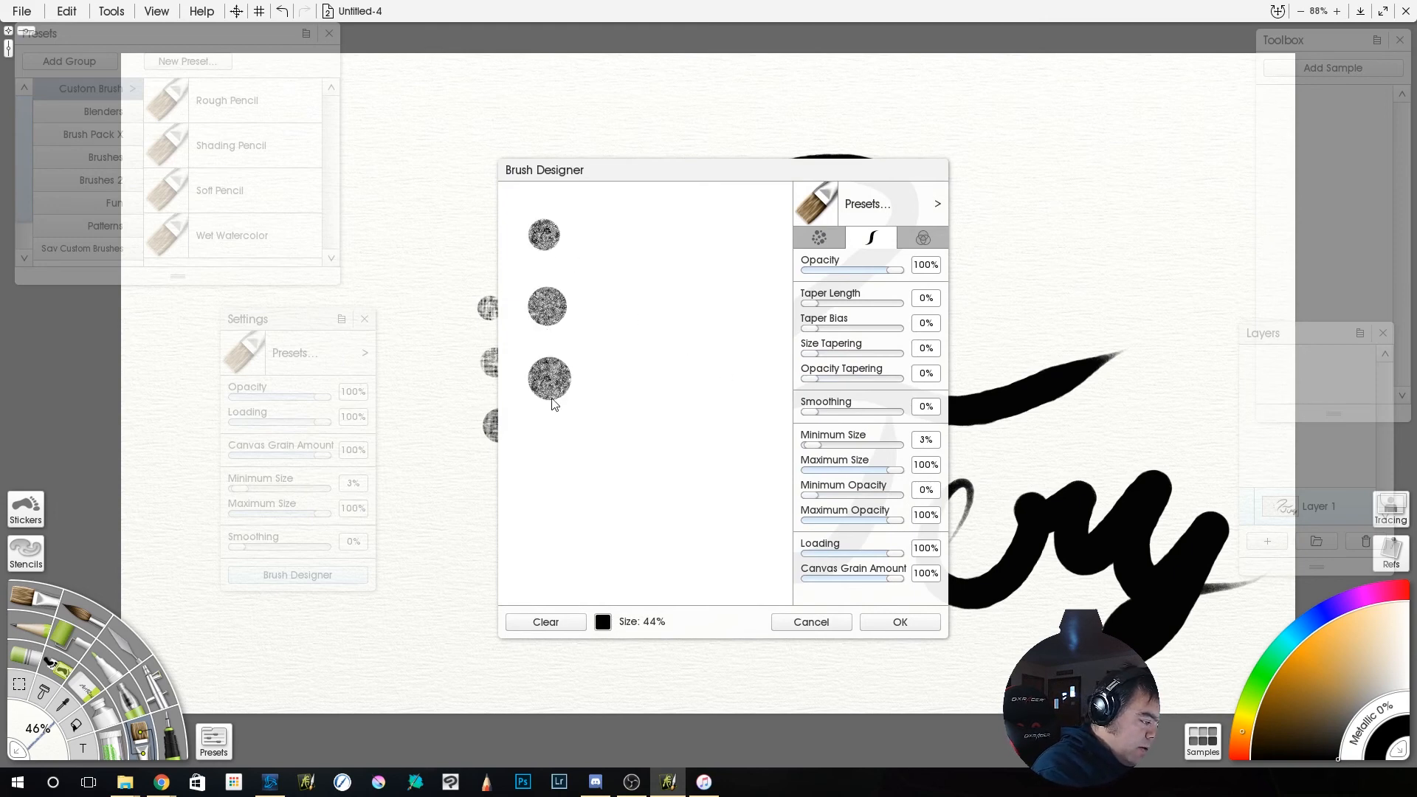
pyautogui.click(556, 449)
pyautogui.click(563, 520)
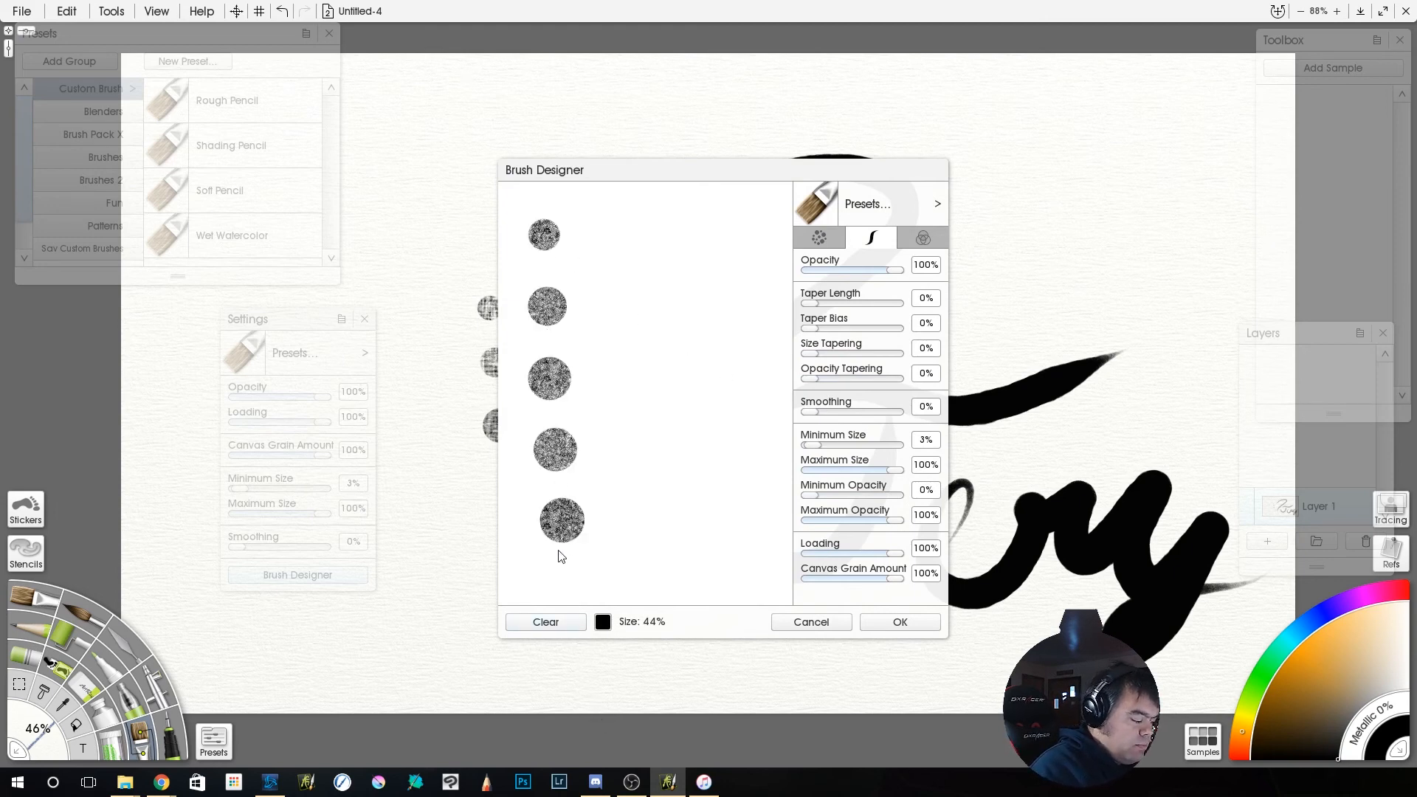
pyautogui.moveTo(588, 168); pyautogui.dragTo(777, 163)
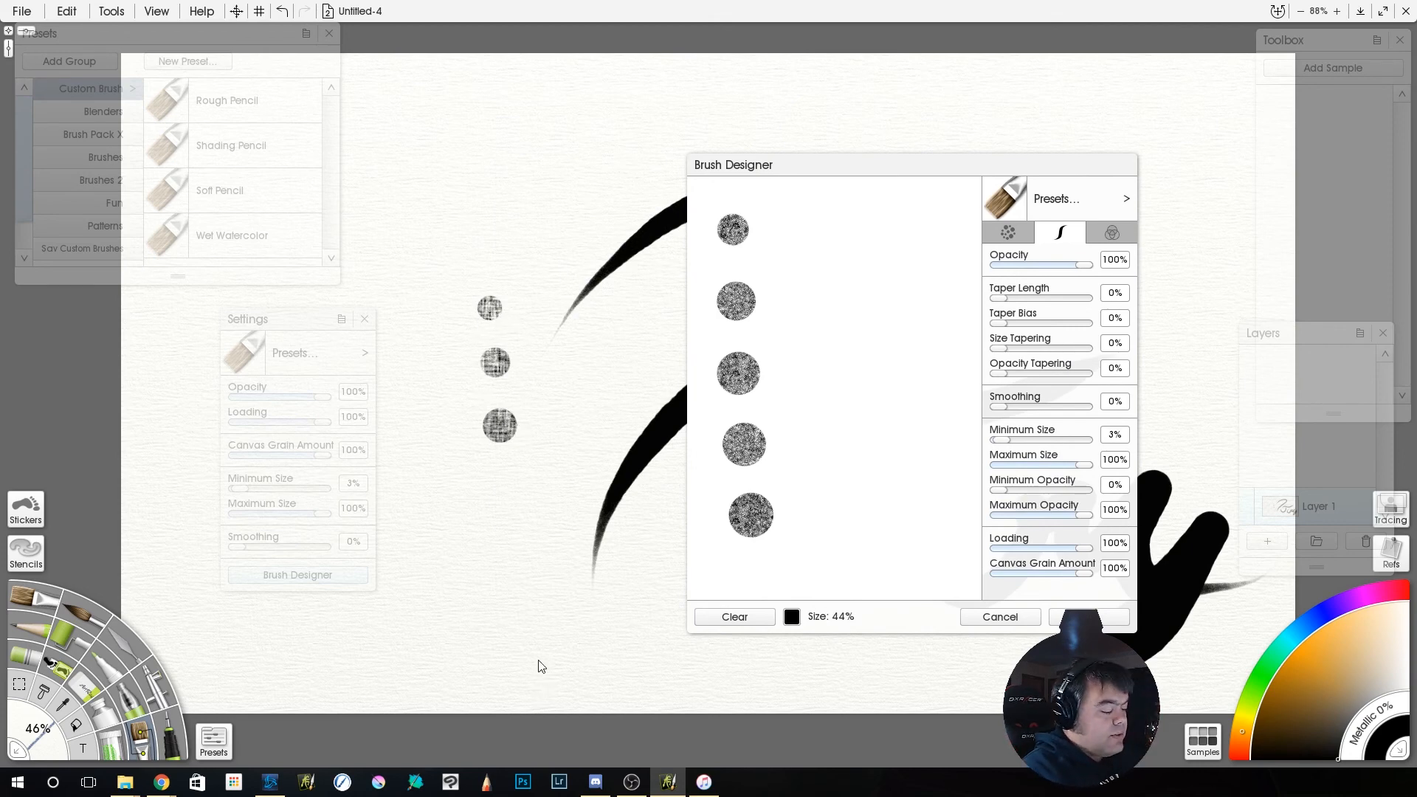
# Apply a Canvas Grain Amount of 11% and stamp a column of four dabs beside the earlier ones on the canvas.
pyautogui.moveTo(1088, 574); pyautogui.dragTo(1009, 591)
pyautogui.click(1088, 617)
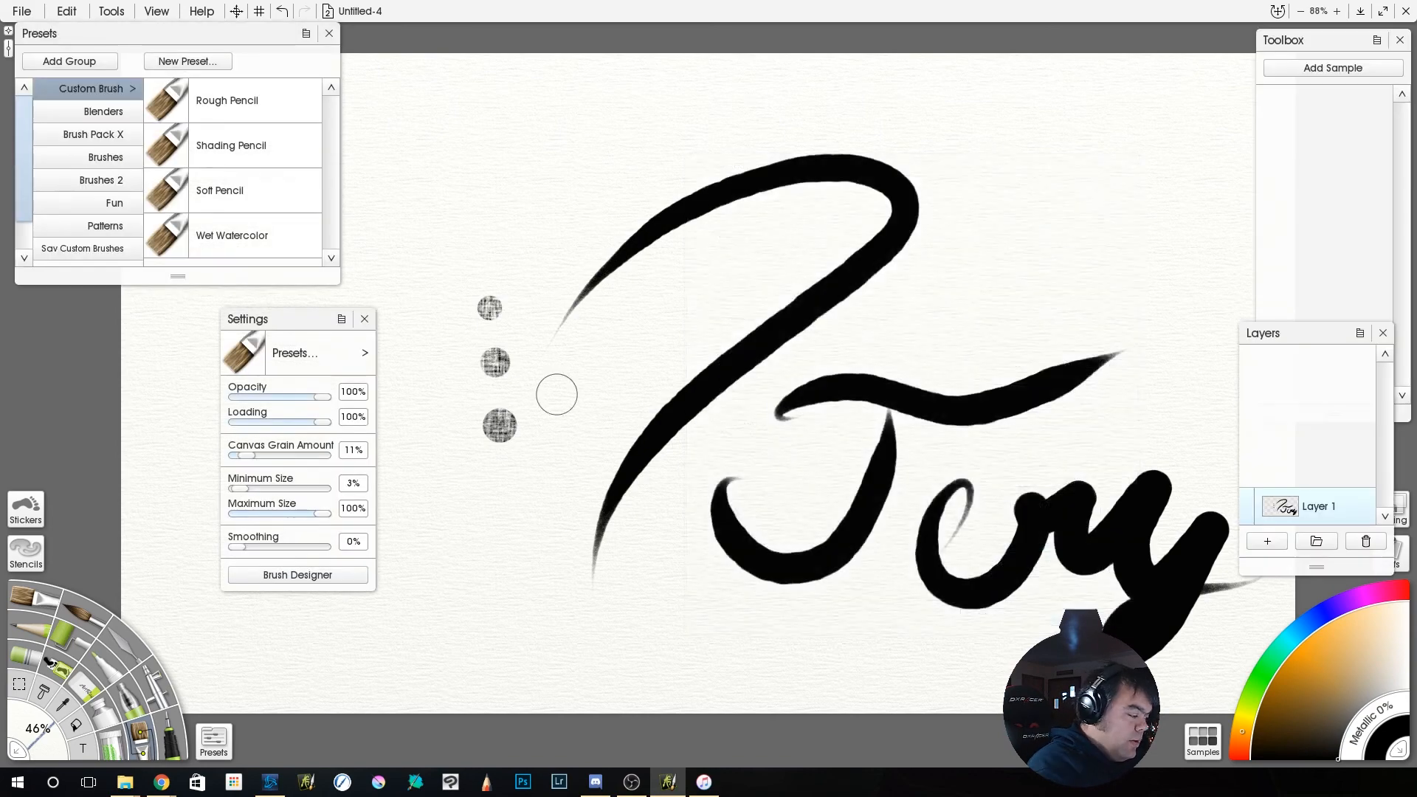
pyautogui.click(434, 294)
pyautogui.click(441, 358)
pyautogui.click(449, 419)
pyautogui.click(452, 482)
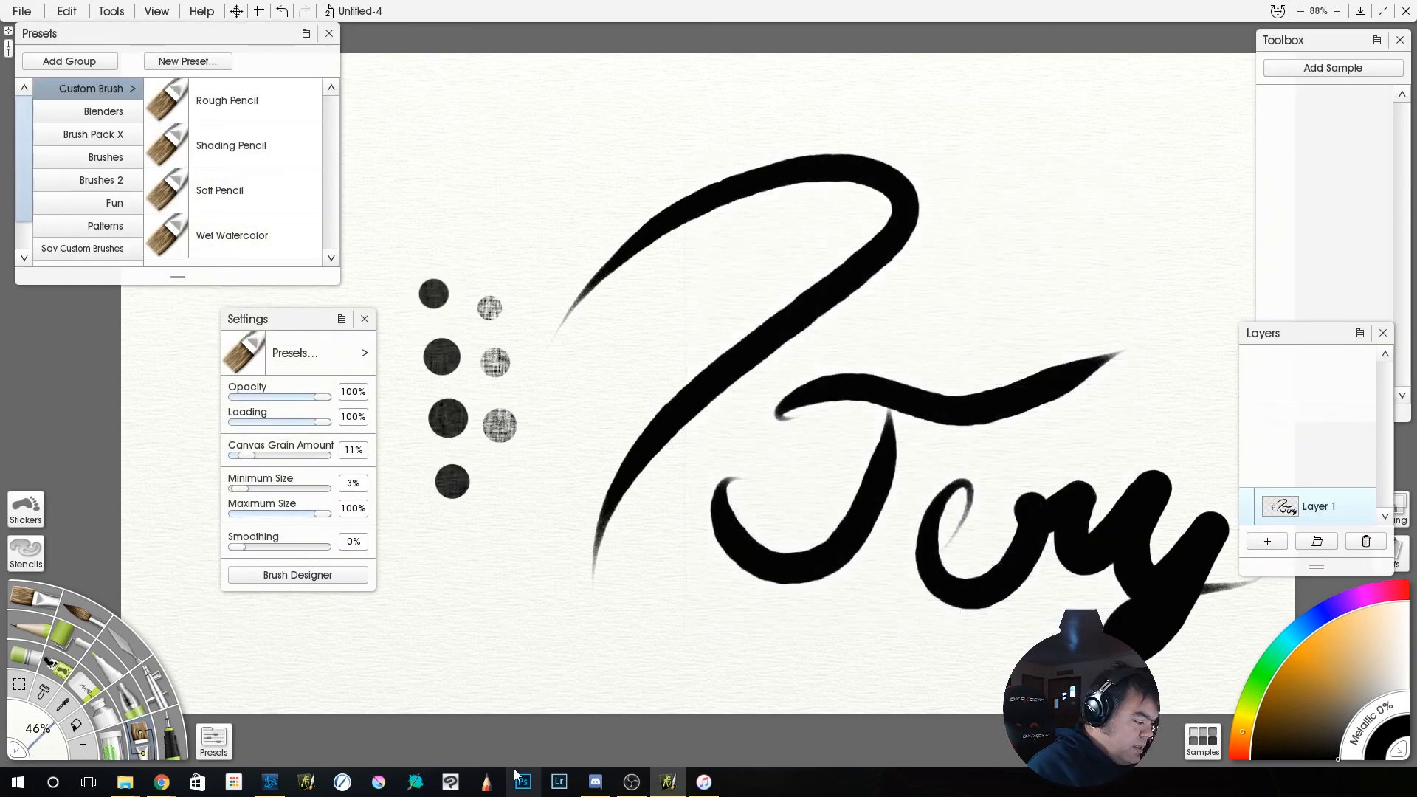
# Apply a Canvas Grain Amount of 76% in the stroke settings and stamp a third column of five dabs on the canvas.
pyautogui.click(347, 577)
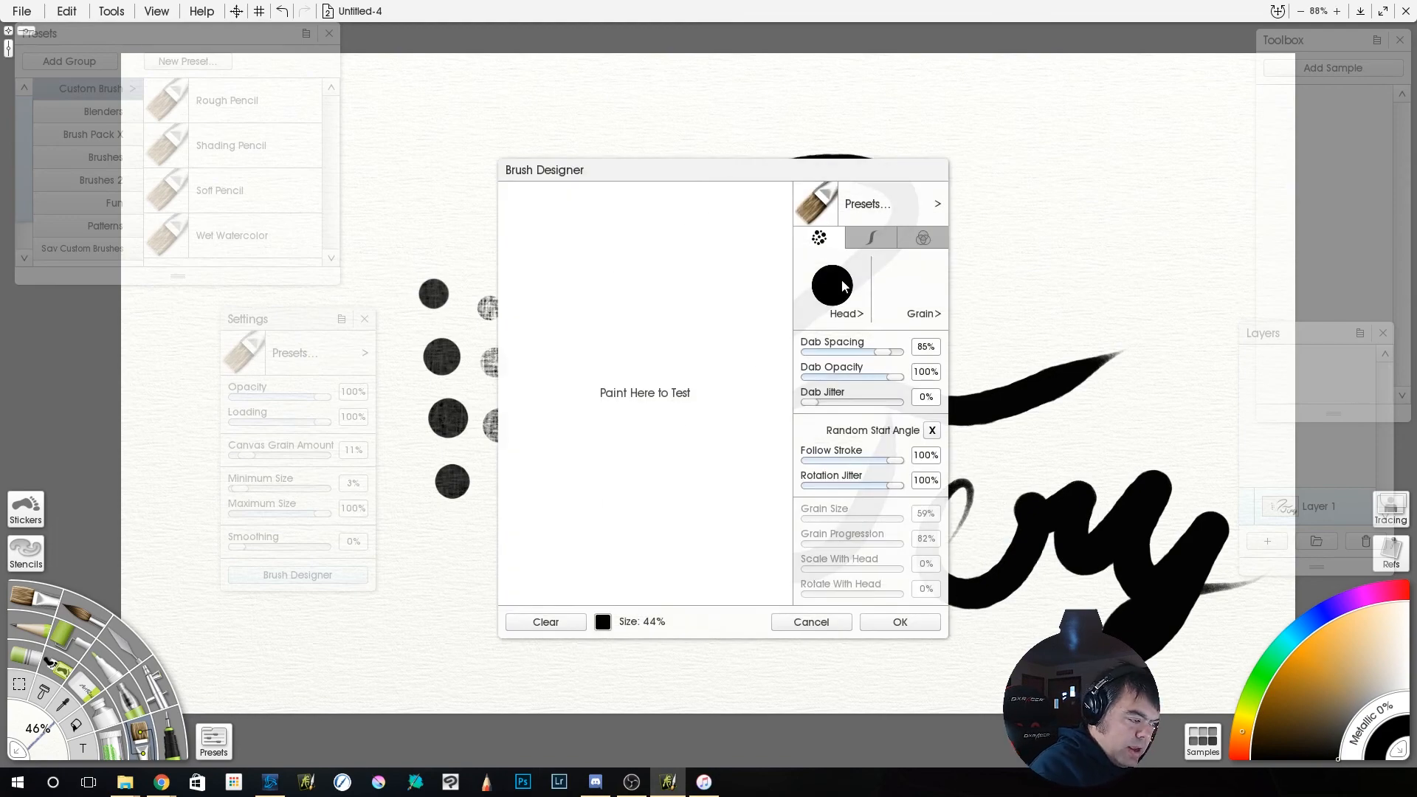
pyautogui.click(872, 246)
pyautogui.moveTo(834, 577); pyautogui.dragTo(878, 593)
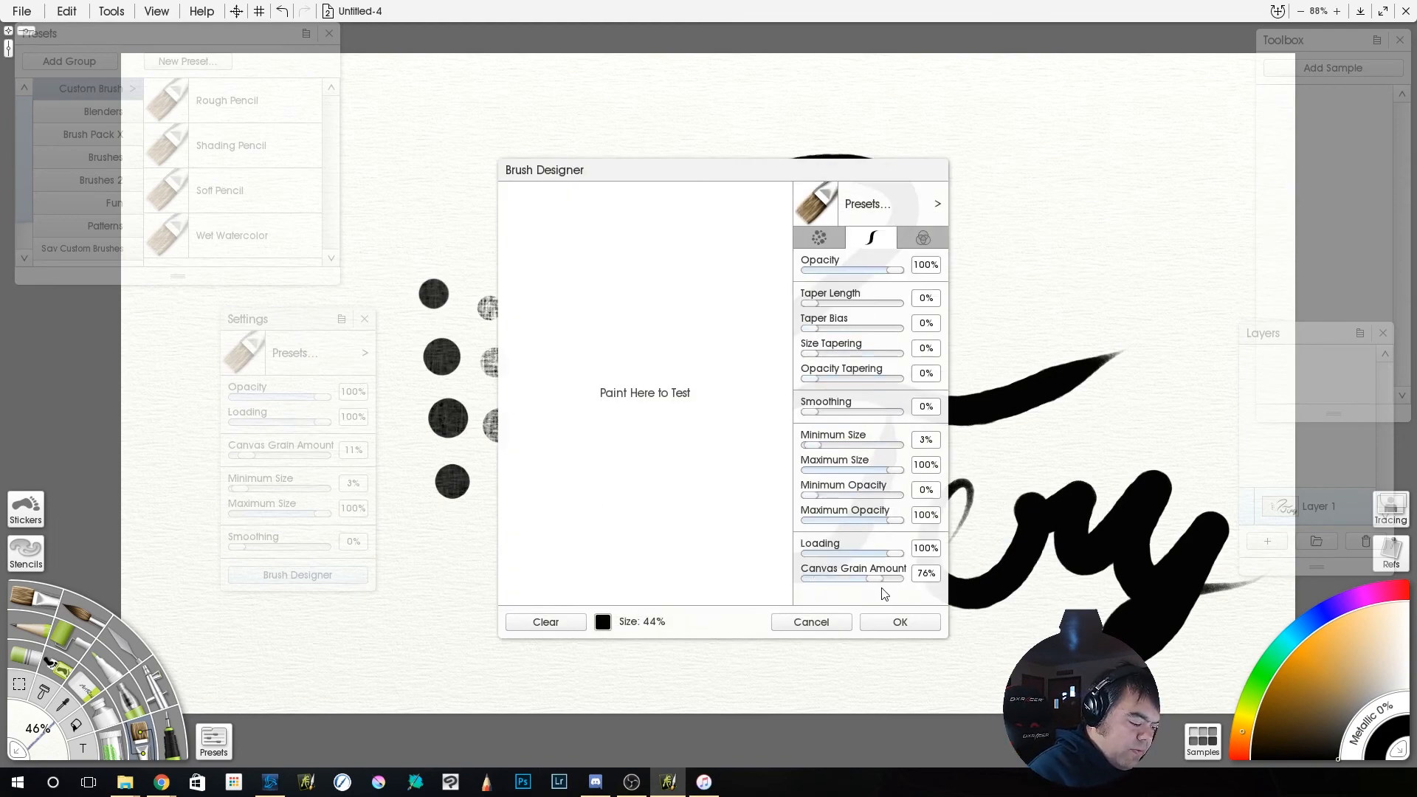
pyautogui.click(879, 624)
pyautogui.click(528, 285)
pyautogui.click(535, 346)
pyautogui.click(539, 408)
pyautogui.click(542, 470)
pyautogui.click(546, 533)
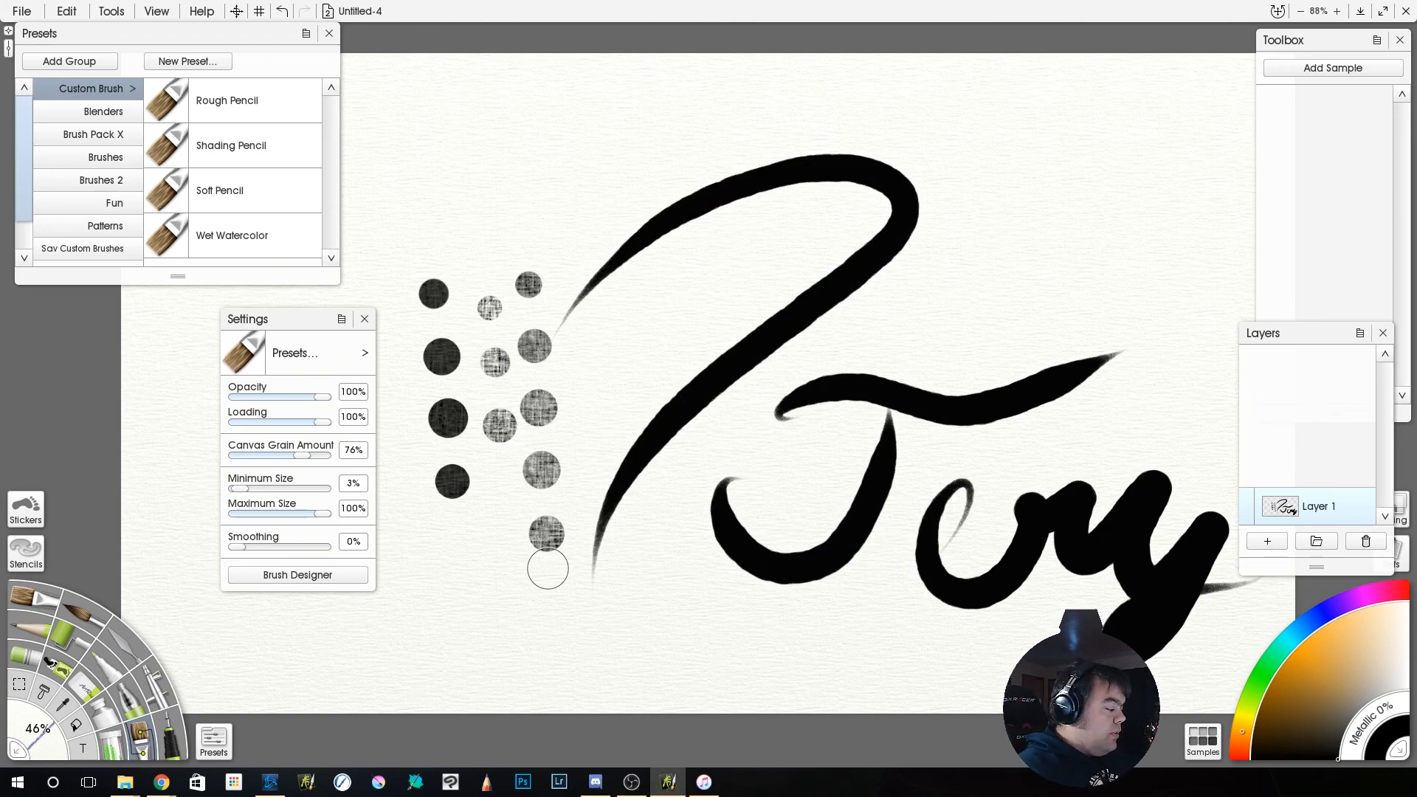
# Open the Brush Designer, look over the stroke settings, and show the color pickup and blend mode settings.
pyautogui.click(328, 573)
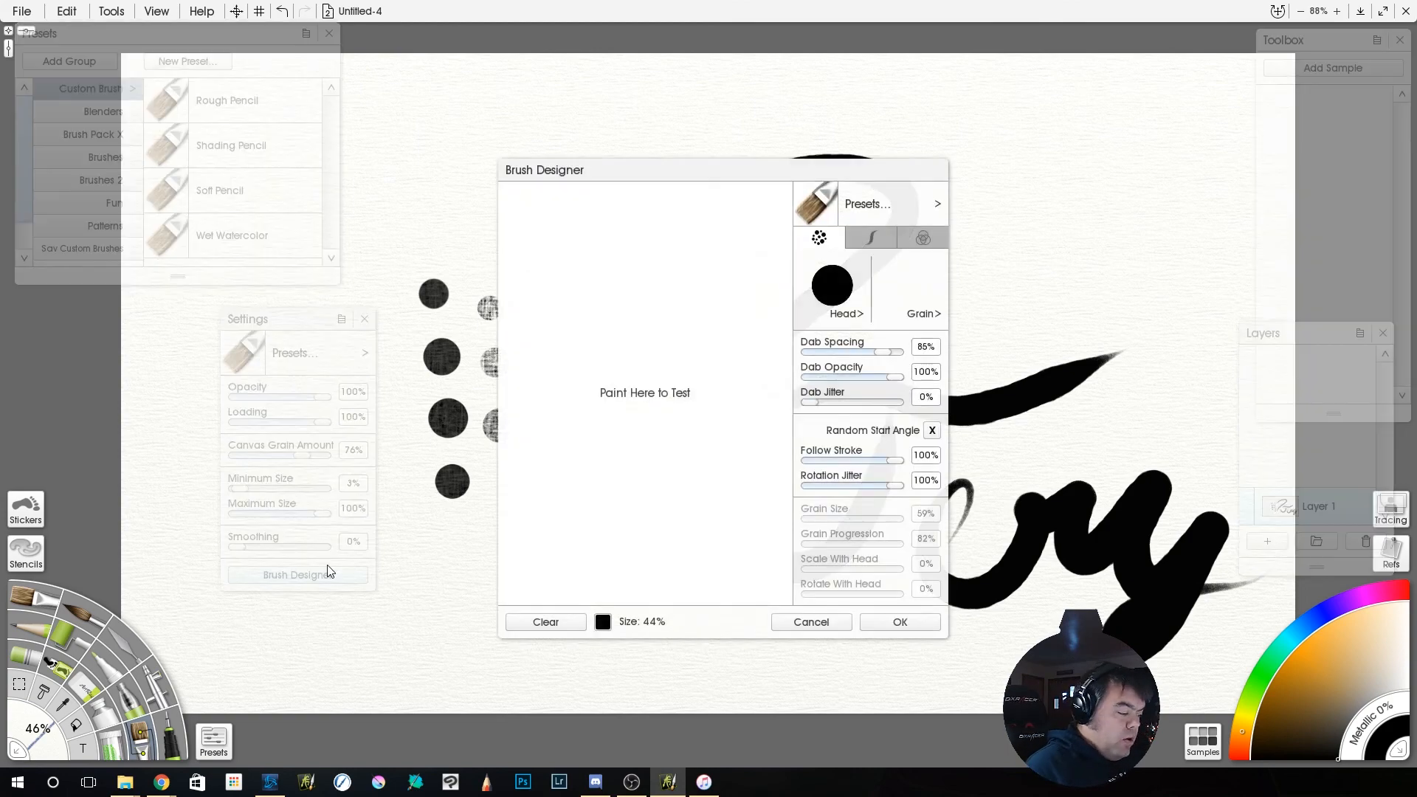
pyautogui.click(875, 237)
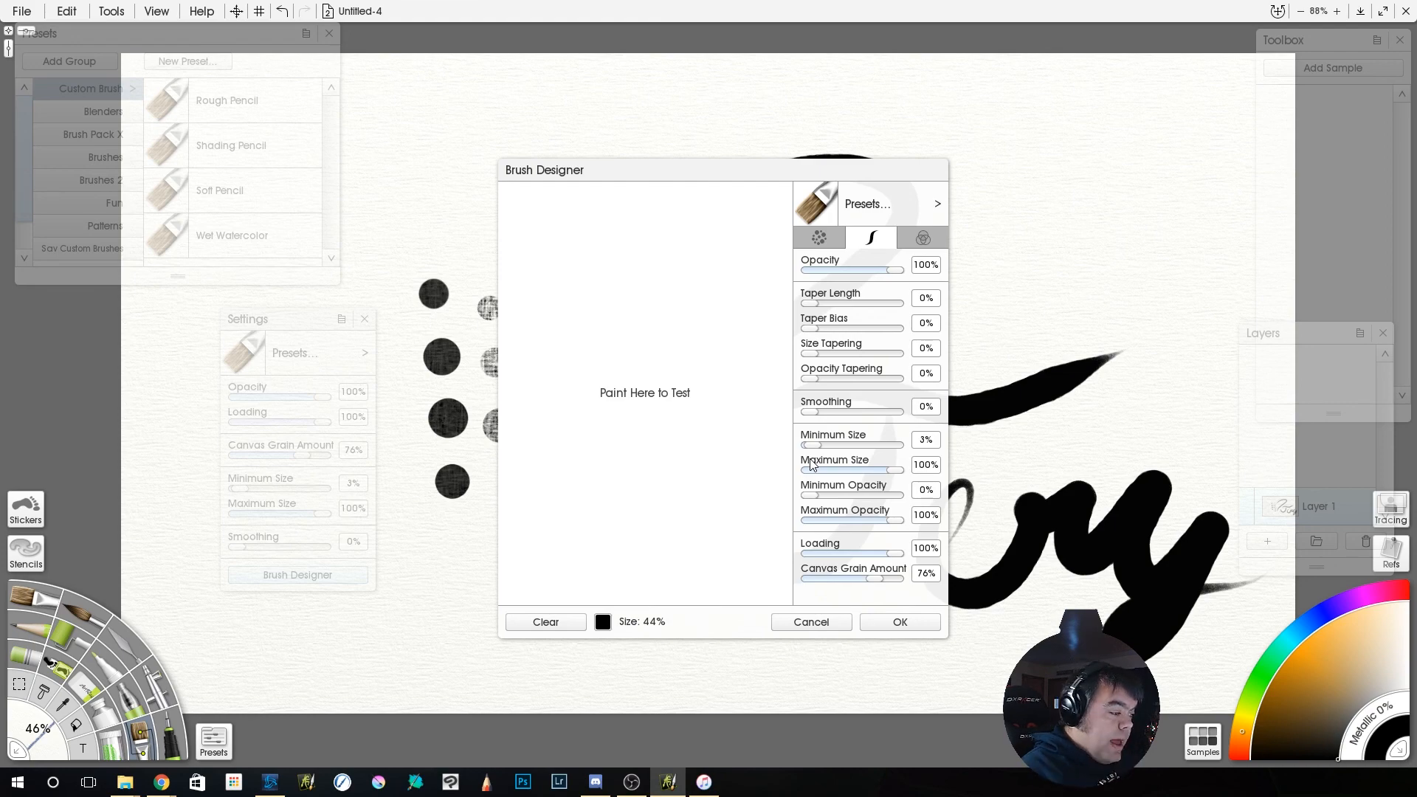
pyautogui.click(922, 237)
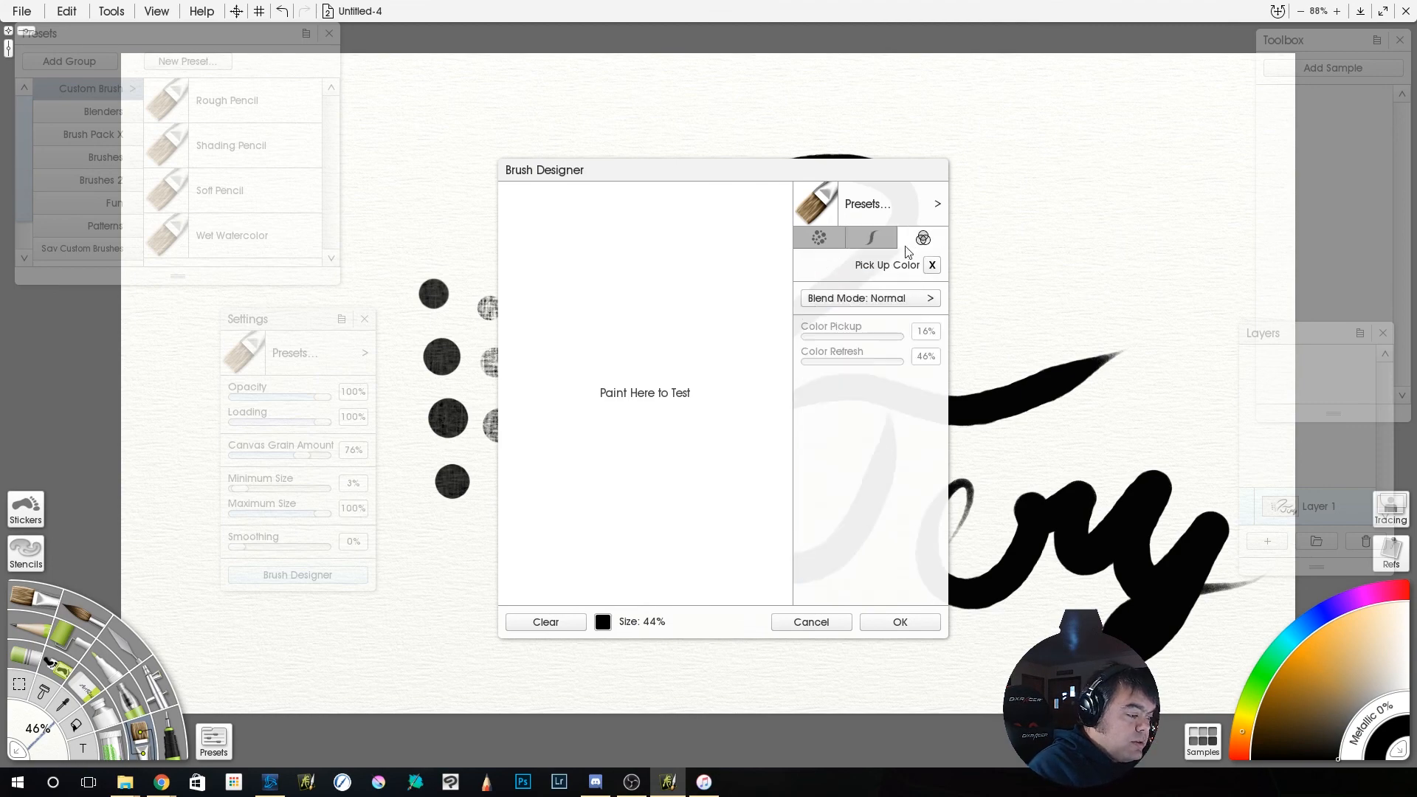